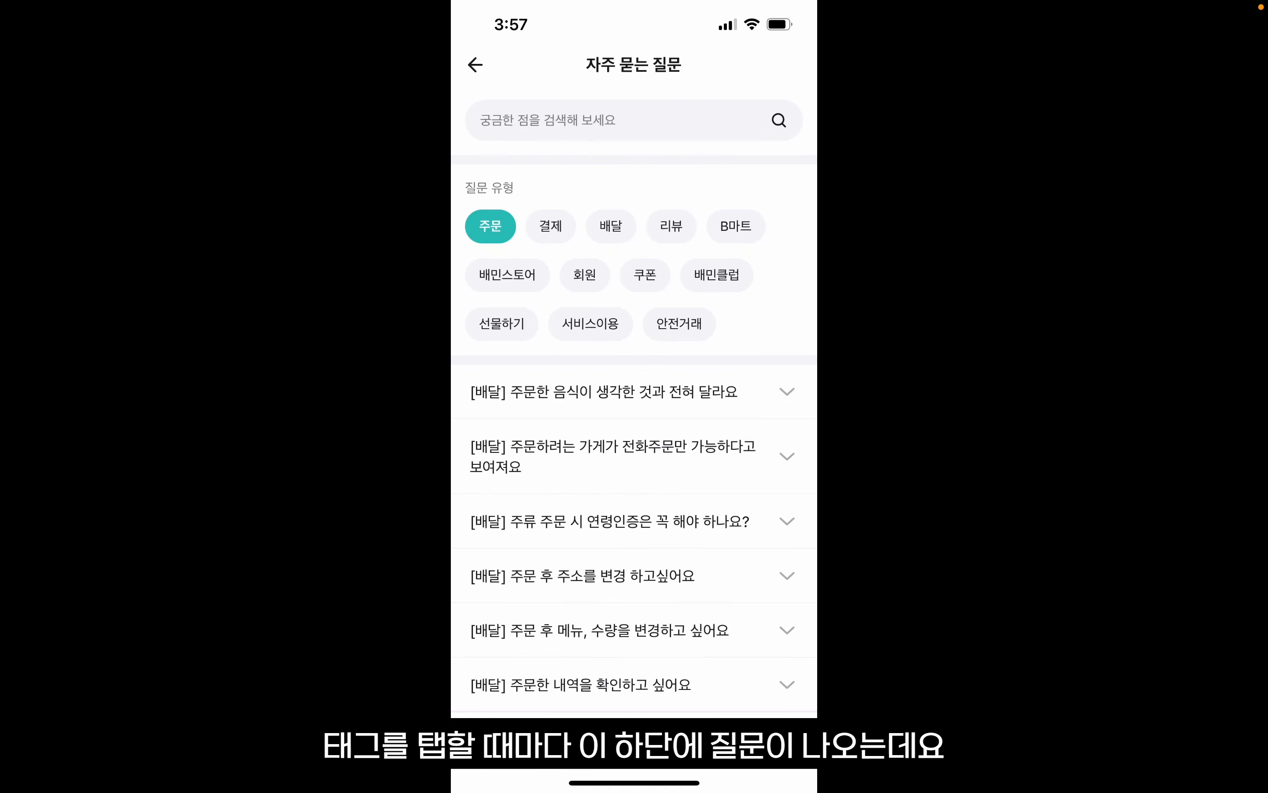
- Switch among the 주문, 배달 and B마트 question tags to examine how the question list below changes
{"action": "left_click", "coordinate": [611, 226]}
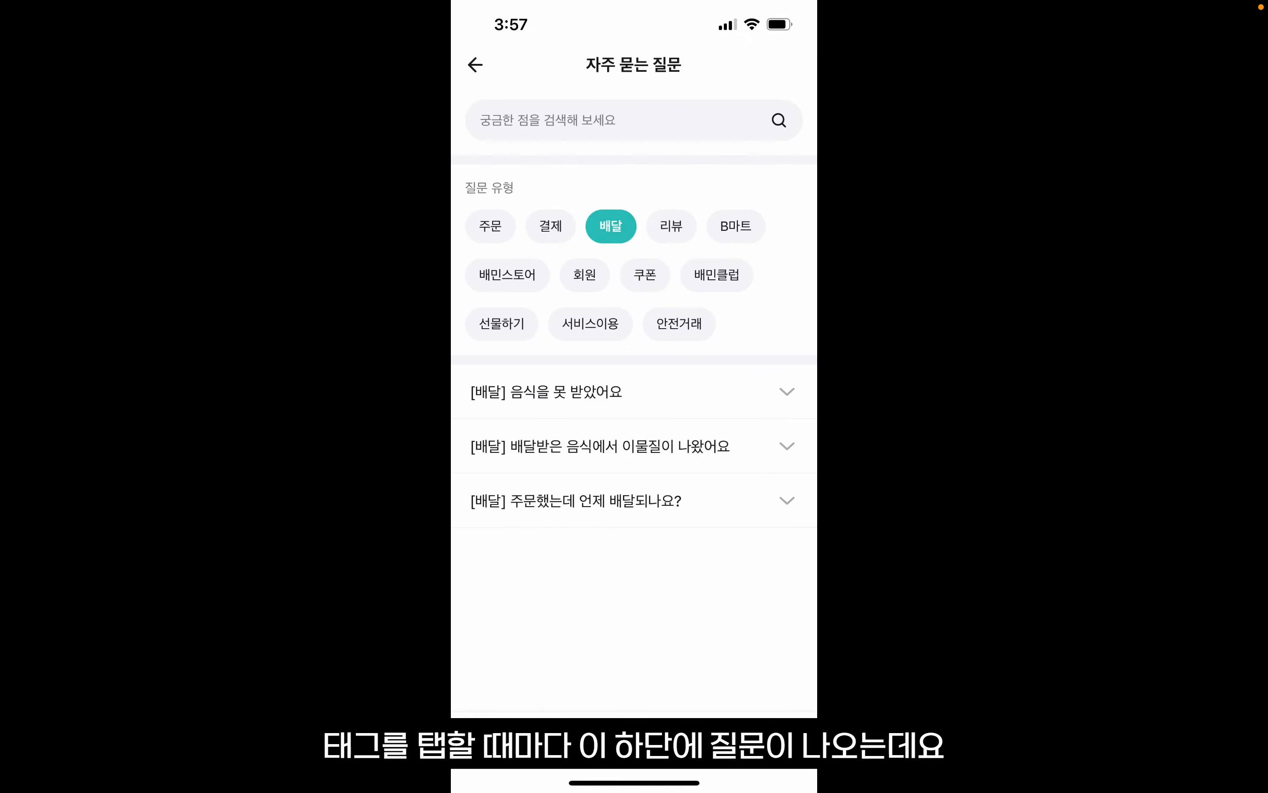
{"action": "left_click", "coordinate": [736, 226]}
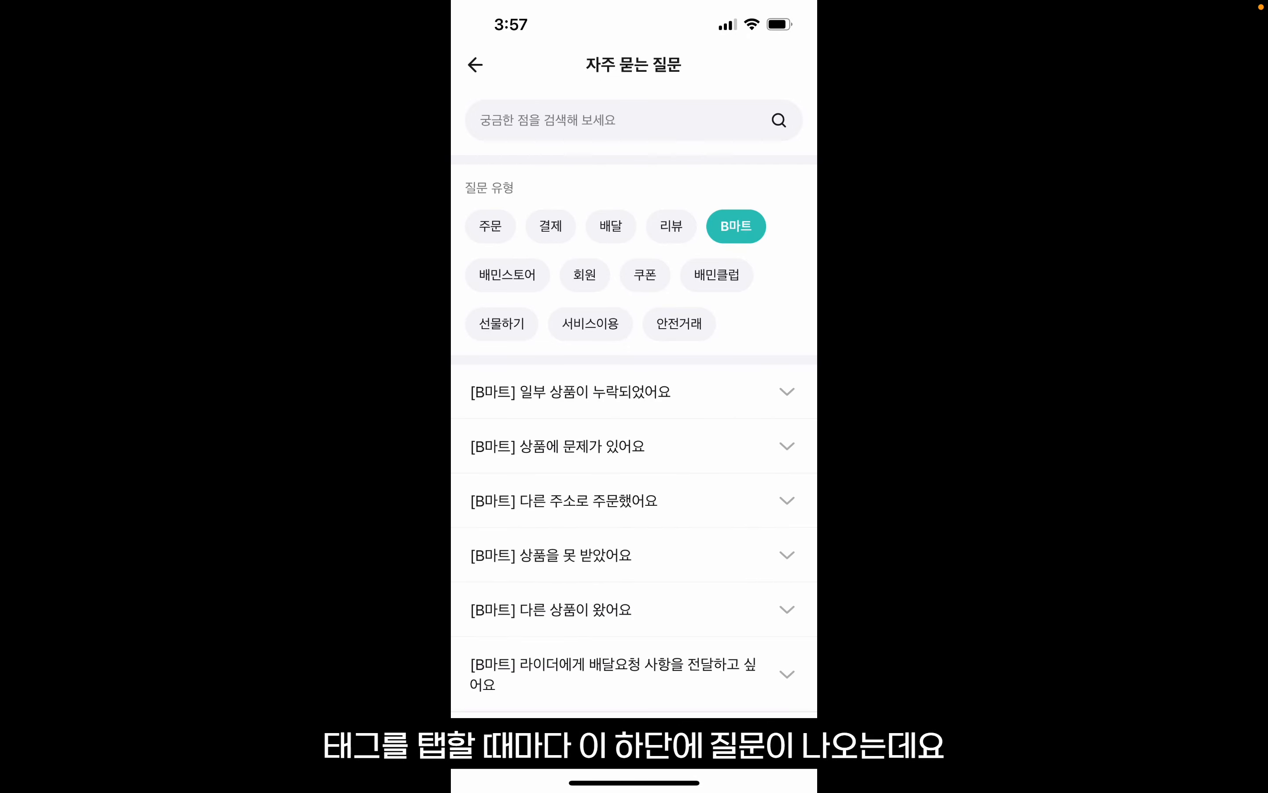
{"action": "left_click", "coordinate": [611, 226]}
{"action": "left_click", "coordinate": [490, 226]}
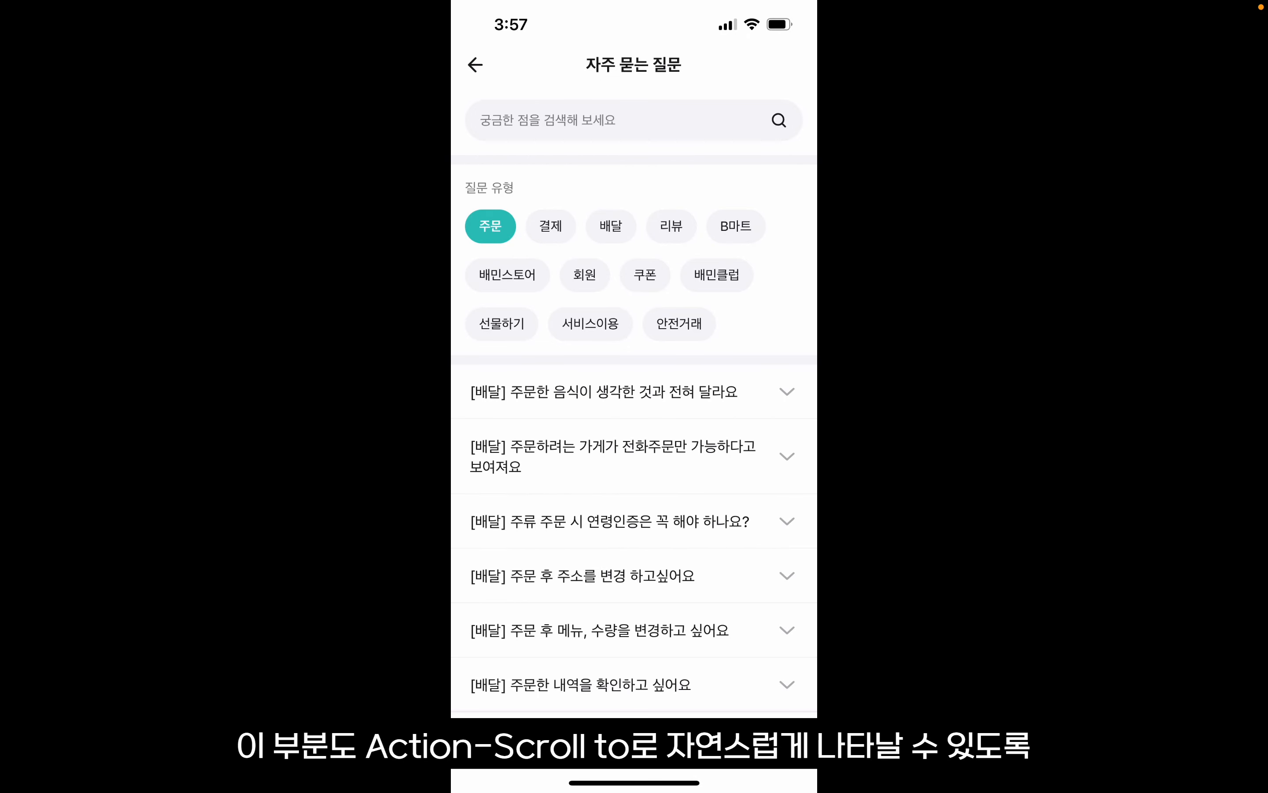
{"action": "left_click", "coordinate": [611, 226]}
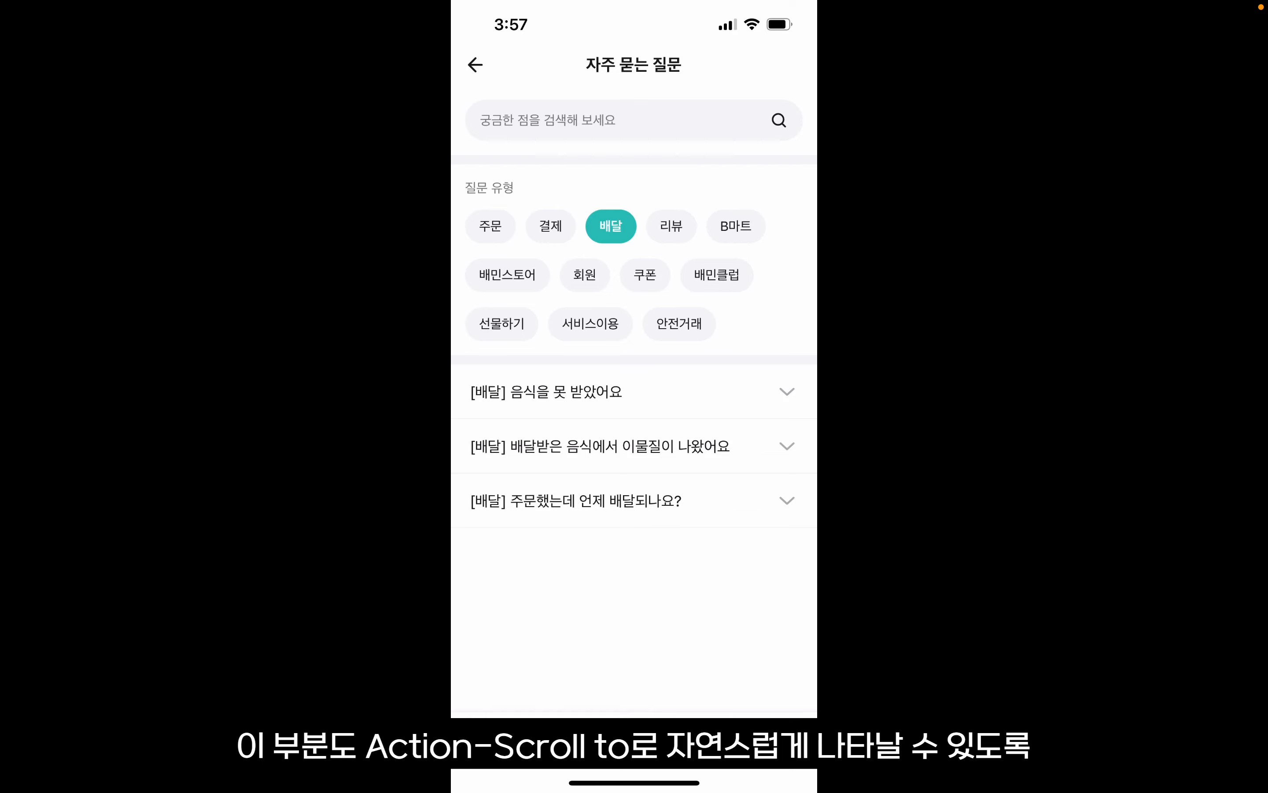
{"action": "left_click", "coordinate": [736, 226]}
{"action": "left_click", "coordinate": [611, 226]}
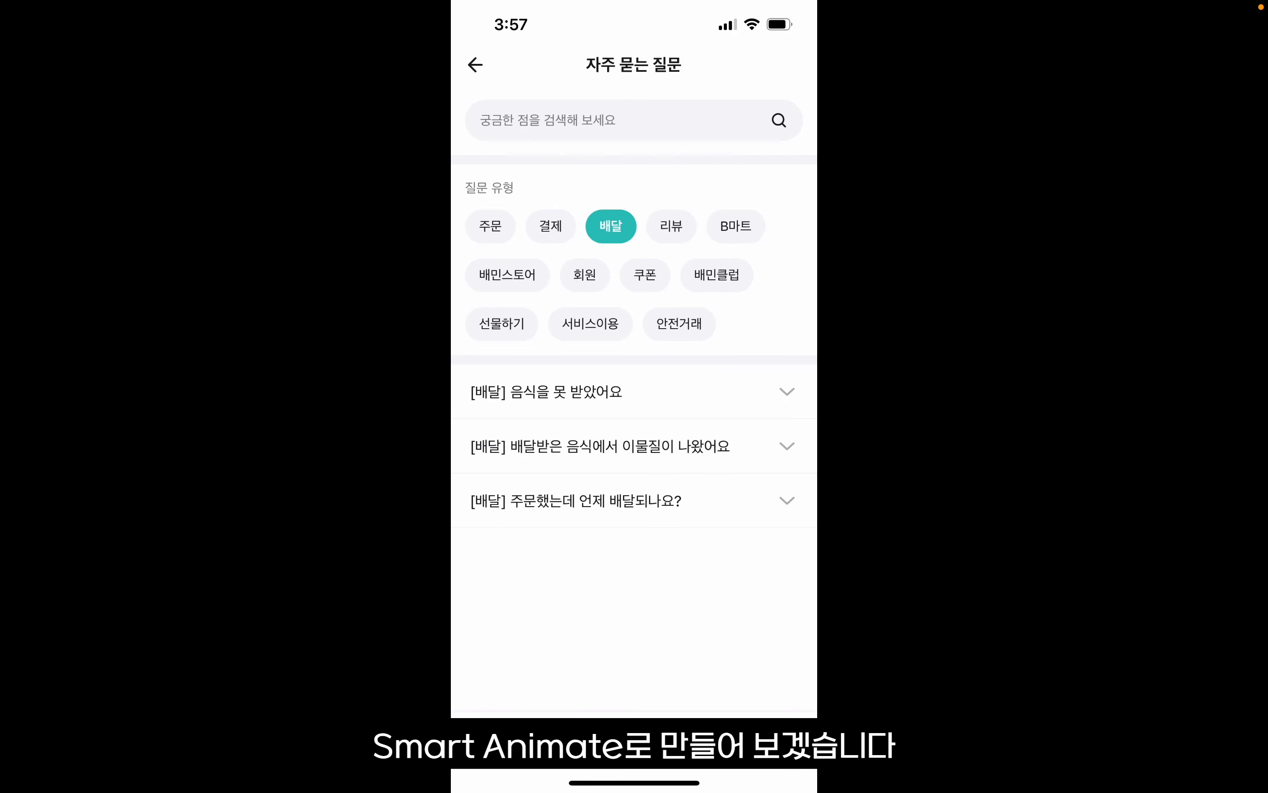
{"action": "left_click", "coordinate": [491, 226]}
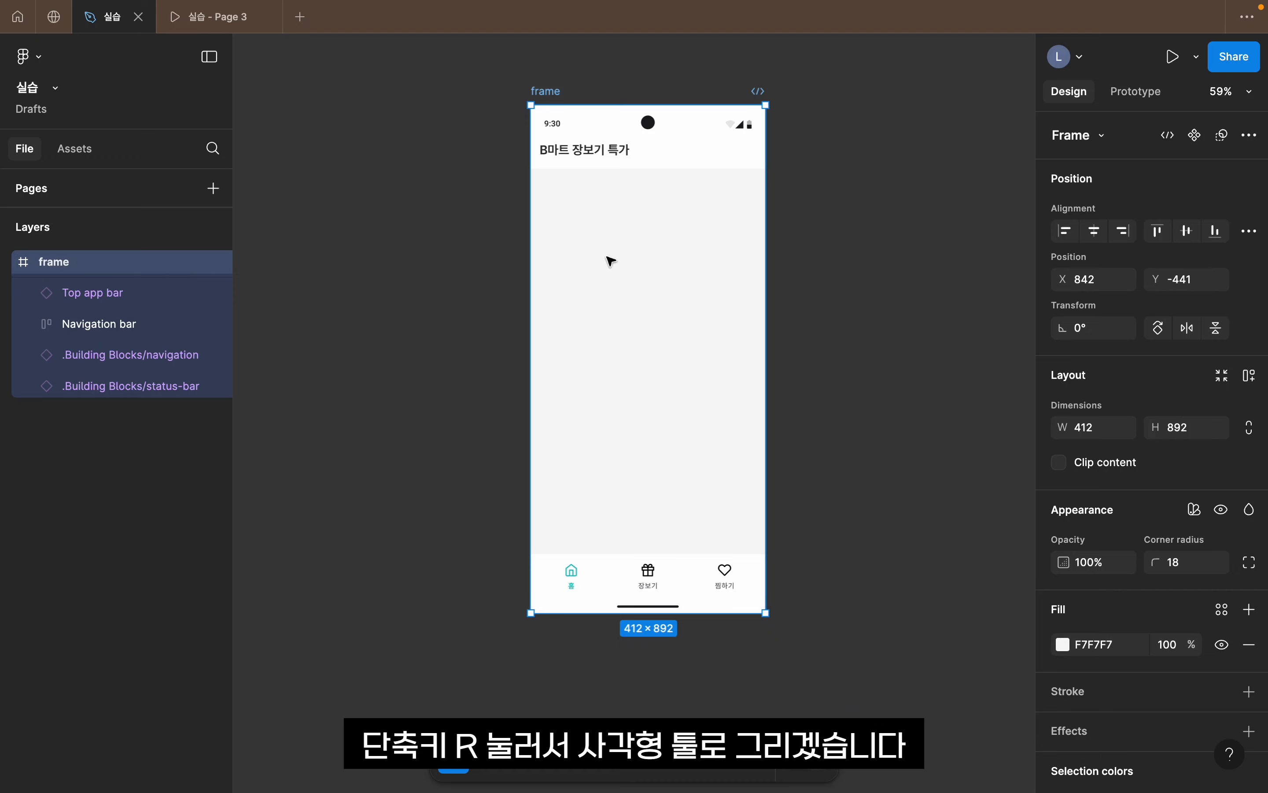
- Draw a 120 × 120 square thumbnail below the frame's title and duplicate it twice into a row of three with 10 px gaps
{"action": "key", "text": "r"}
{"action": "left_click_drag", "start_coordinate": [540, 211], "coordinate": [610, 280]}
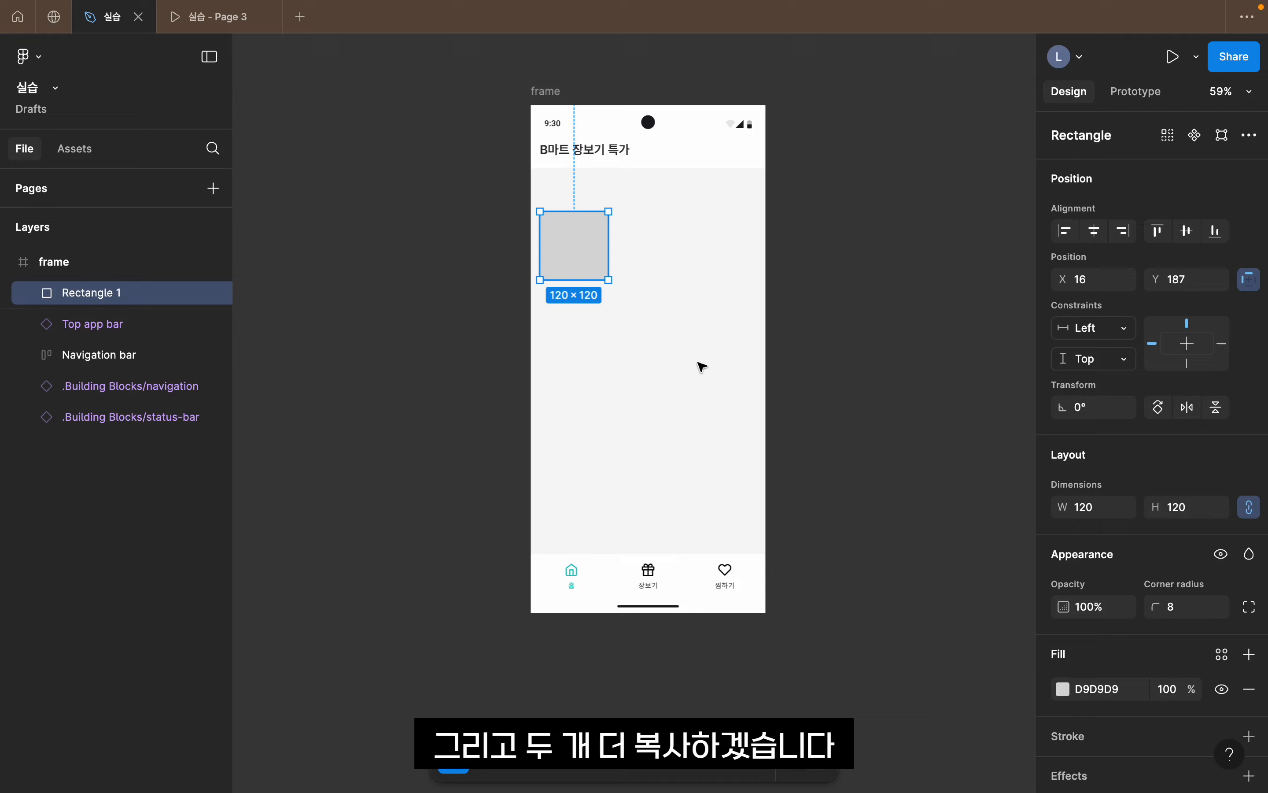
{"action": "scroll", "coordinate": [595, 331], "scroll_direction": "up", "scroll_amount": 5}
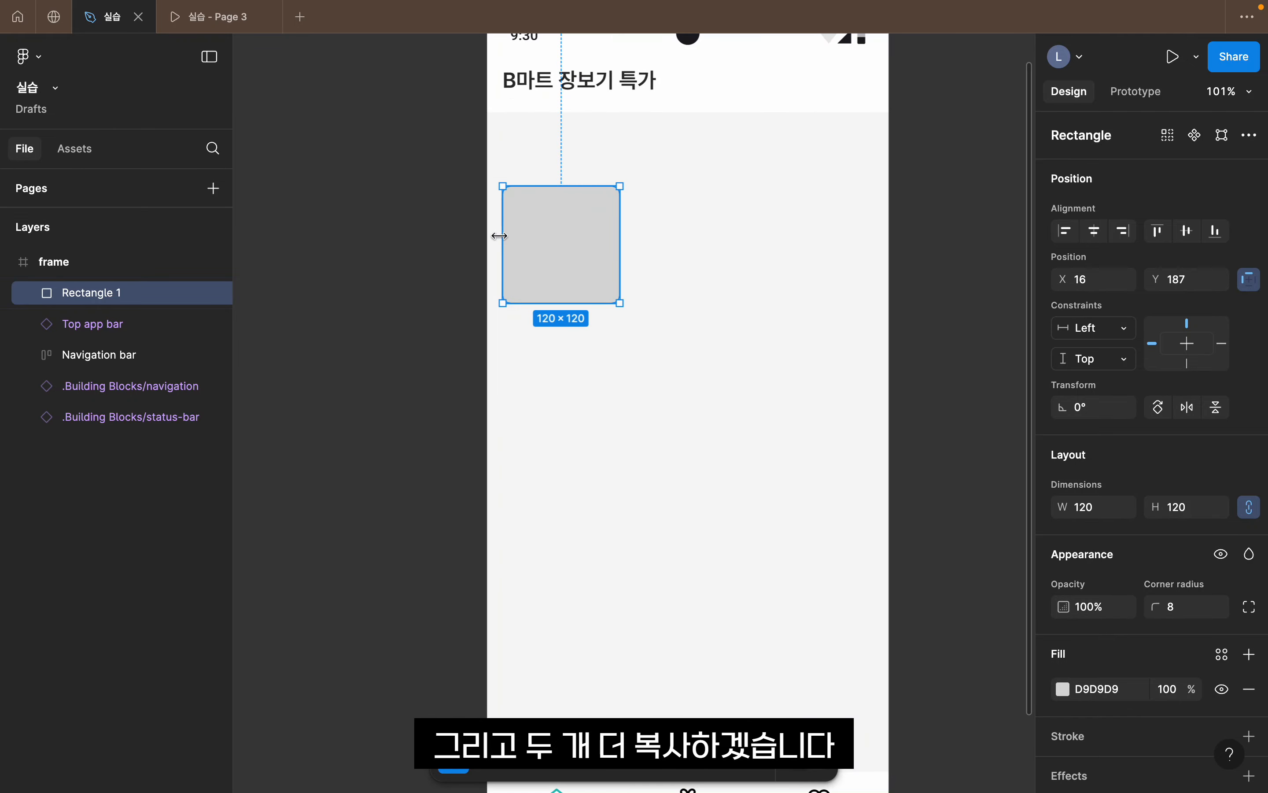
{"action": "left_click_drag", "start_coordinate": [571, 242], "coordinate": [694, 244]}
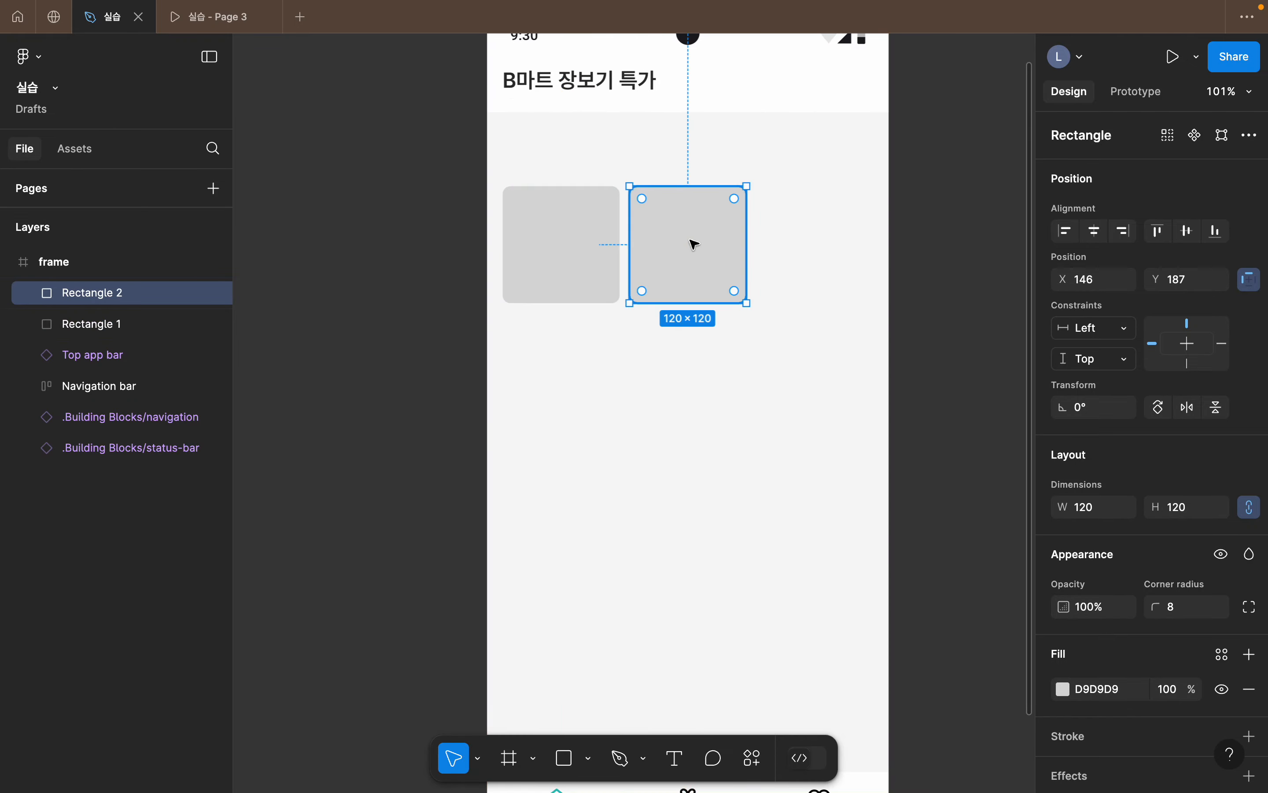
{"action": "key", "text": "super+d"}
{"action": "key", "text": "Escape"}
{"action": "left_click", "coordinate": [586, 240]}
{"action": "left_click", "coordinate": [804, 247]}
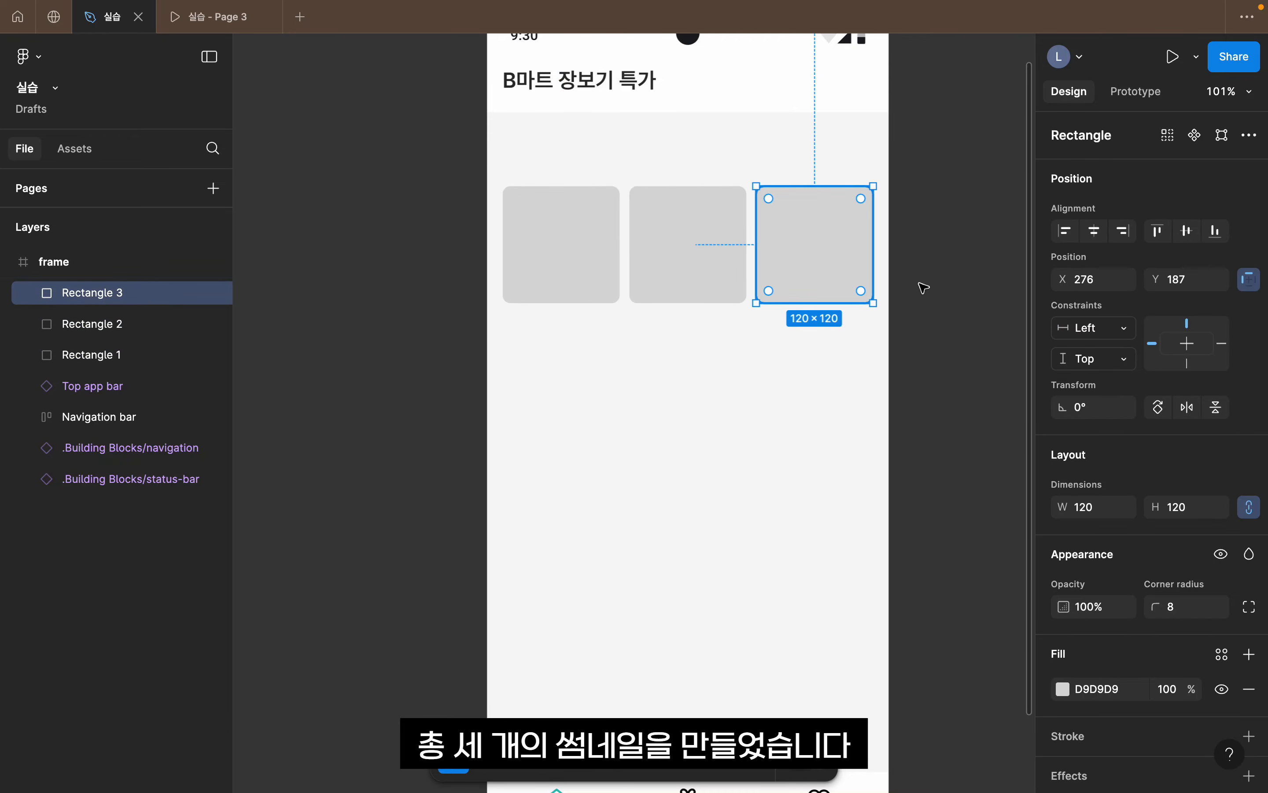
{"action": "left_click", "coordinate": [937, 289]}
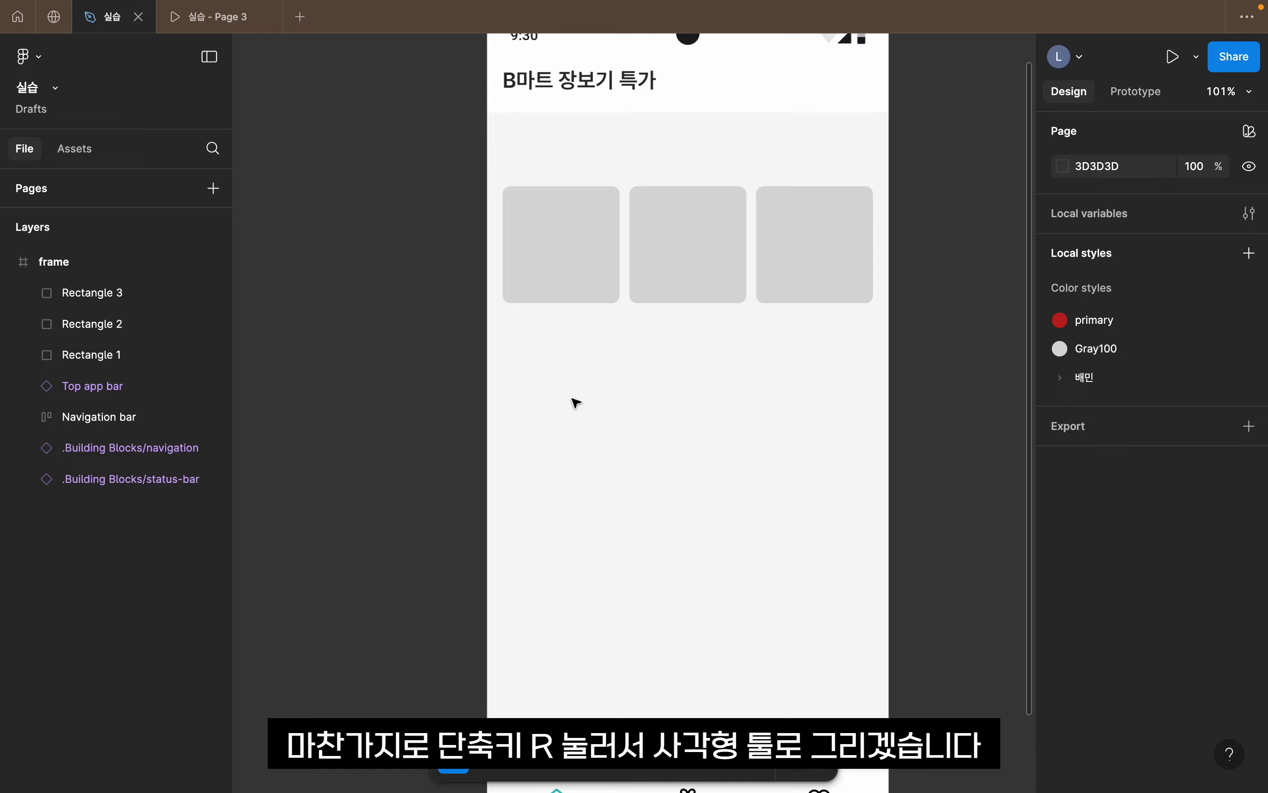
- Draw a rectangle about 380 × 269 below the three thumbnails and set its corner radius to 8
{"action": "key", "text": "r"}
{"action": "mouse_move", "coordinate": [503, 327]}
{"action": "left_mouse_down"}
{"action": "mouse_move", "coordinate": [824, 570]}
{"action": "mouse_move", "coordinate": [873, 589]}
{"action": "left_mouse_up"}
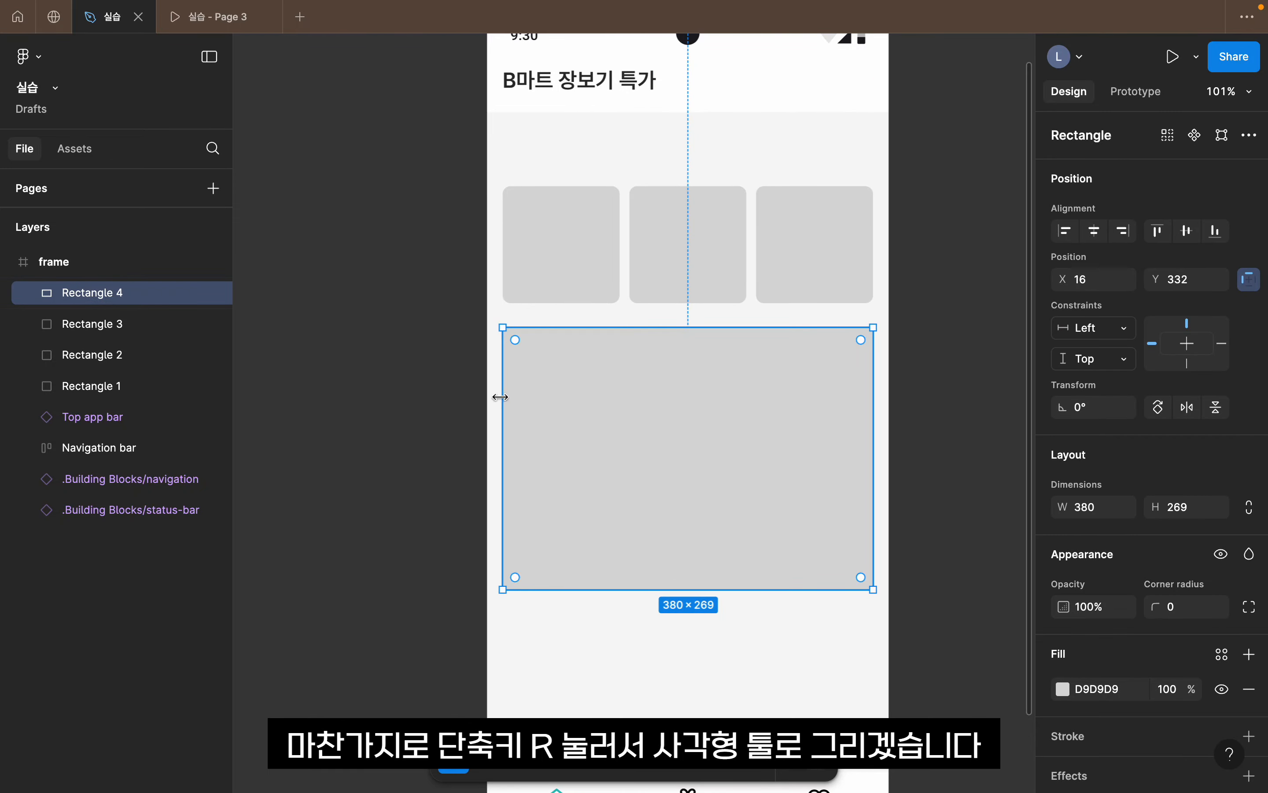
{"action": "left_click_drag", "start_coordinate": [498, 397], "coordinate": [503, 399]}
{"action": "left_click", "coordinate": [1185, 610]}
{"action": "type", "text": "8"}
{"action": "key", "text": "Return"}
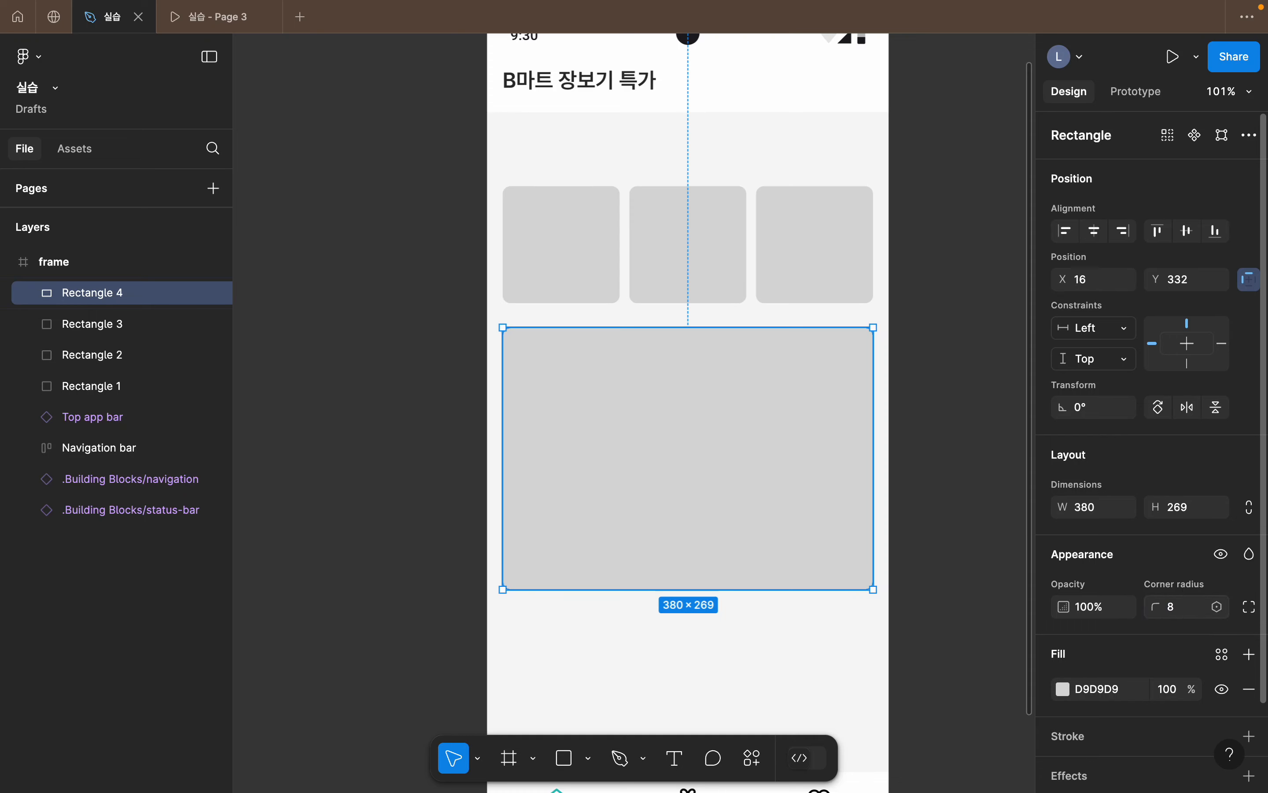
- Move the large rectangle up to Y 317, leaving a 10 px gap below the thumbnails
{"action": "left_click_drag", "start_coordinate": [792, 431], "coordinate": [792, 415]}
{"action": "key", "text": "Down"}
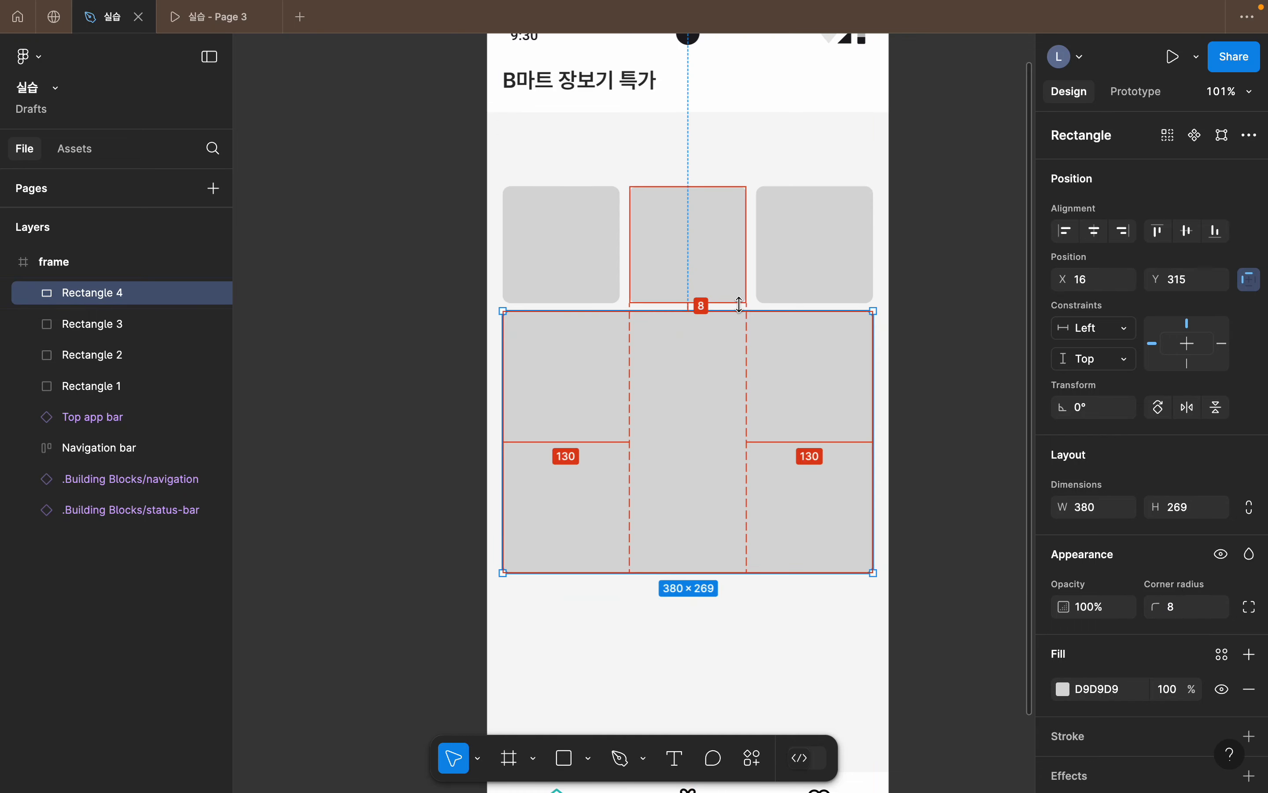
{"action": "key", "text": "Down"}
{"action": "left_click", "coordinate": [973, 352]}
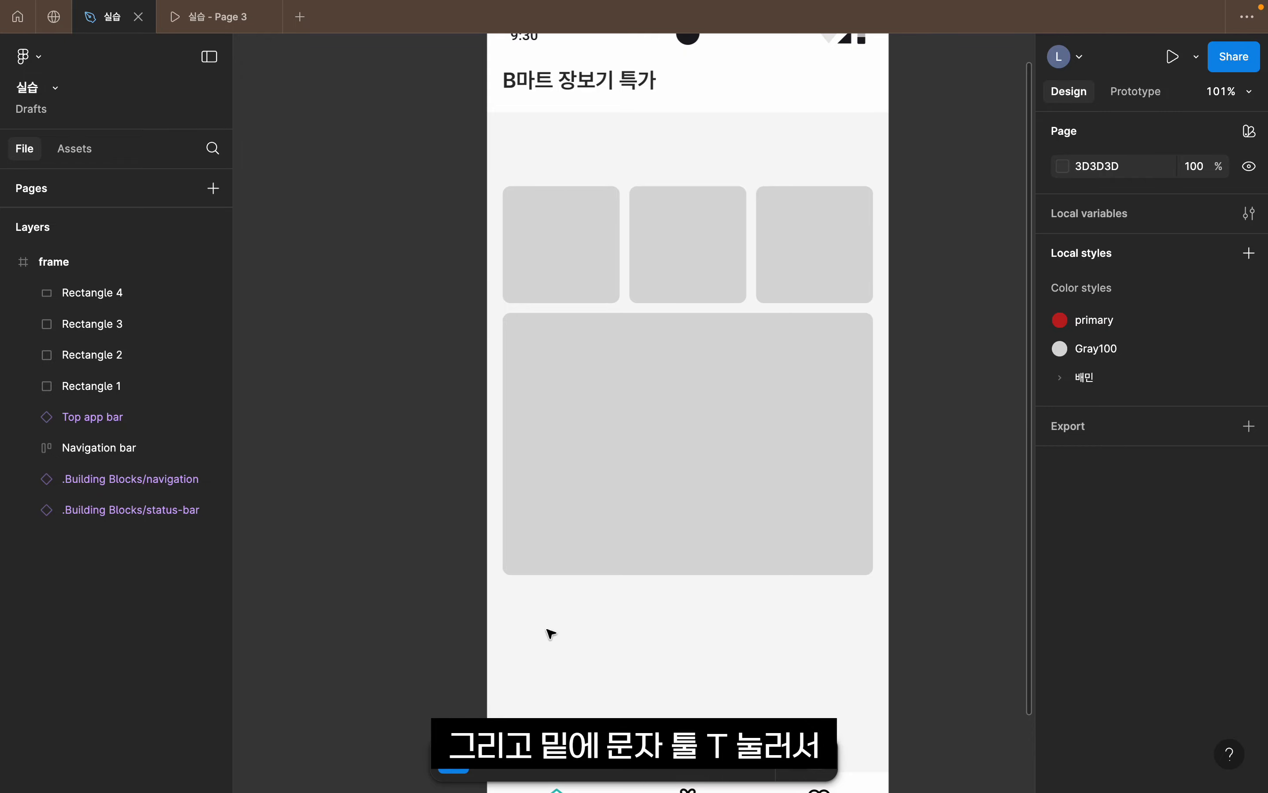
- Add the product name text "상품명 1" just below the large rectangle
{"action": "key", "text": "t"}
{"action": "left_click", "coordinate": [513, 595]}
{"action": "type", "text": "상푸ㅁ명 1"}
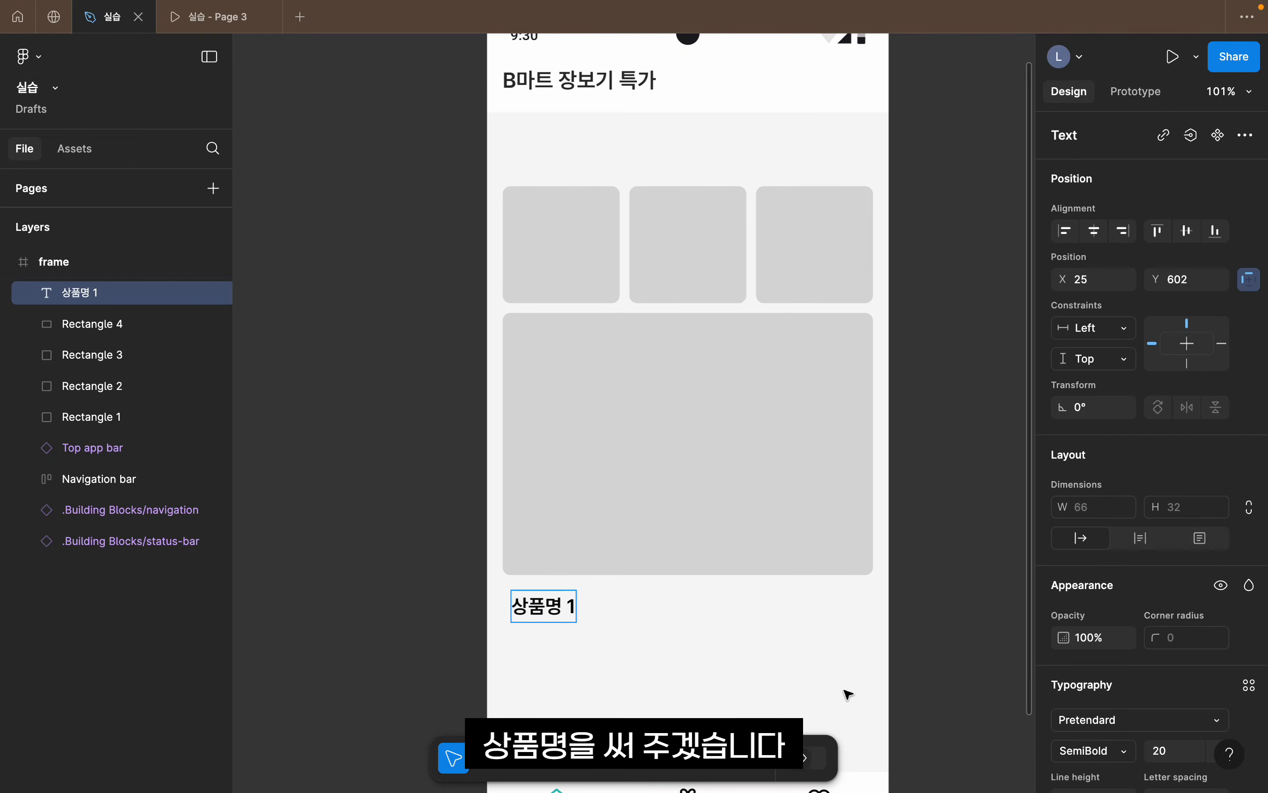
{"action": "key", "text": "Escape"}
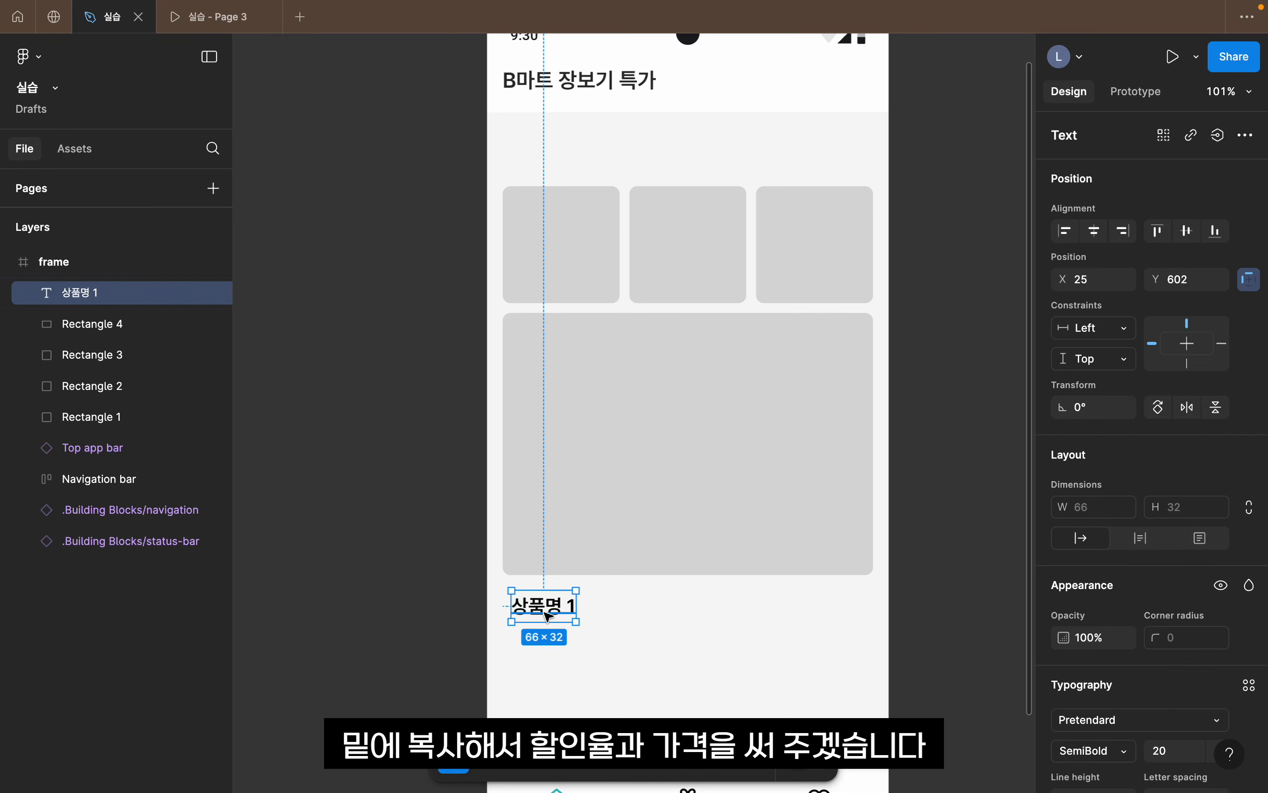
- Copy the product name text directly below itself and change the copy to "15%"
{"action": "left_click_drag", "start_coordinate": [547, 616], "coordinate": [546, 661]}
{"action": "key", "text": "Return"}
{"action": "type", "text": "15"}
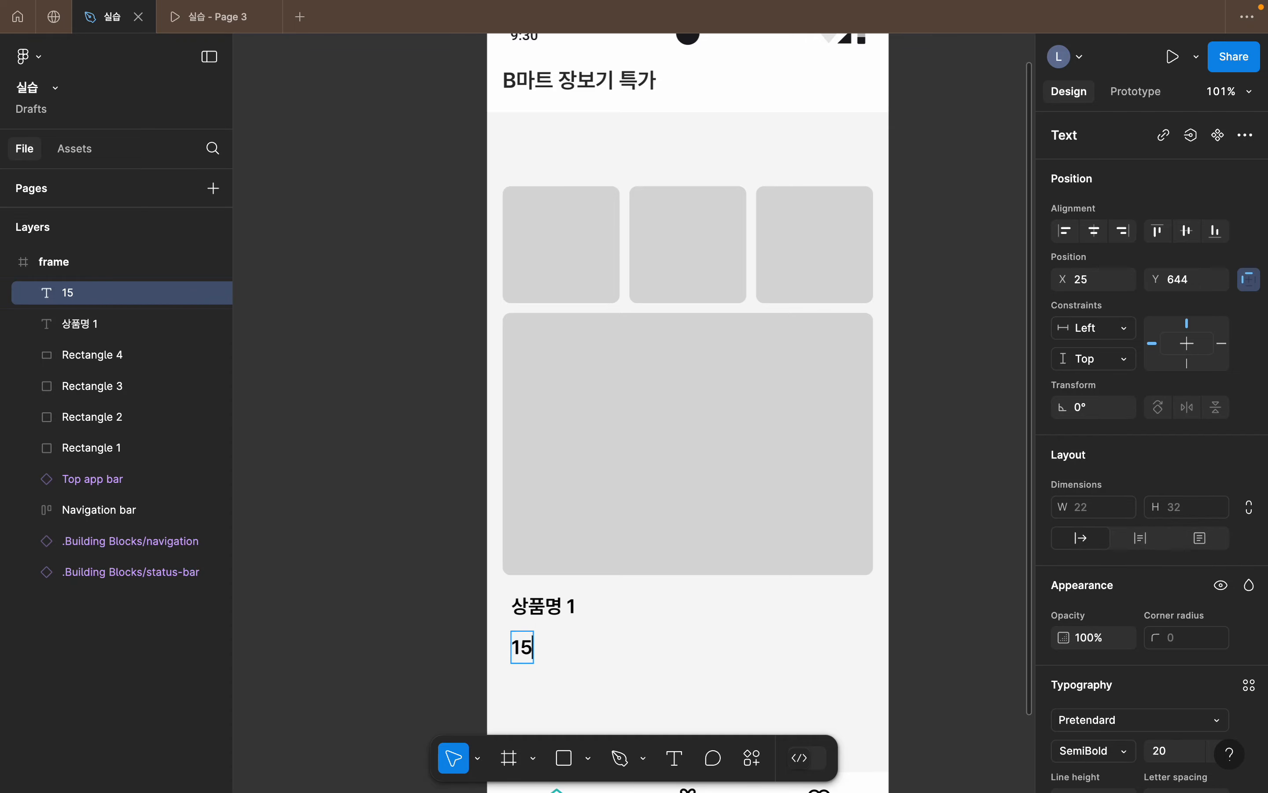
{"action": "type", "text": "%"}
- Set the "15%" text to the Spoqa Han Sans Neo font at size 16
{"action": "key", "text": "ctrl+a"}
{"action": "scroll", "coordinate": [1169, 655], "scroll_direction": "down", "scroll_amount": 6}
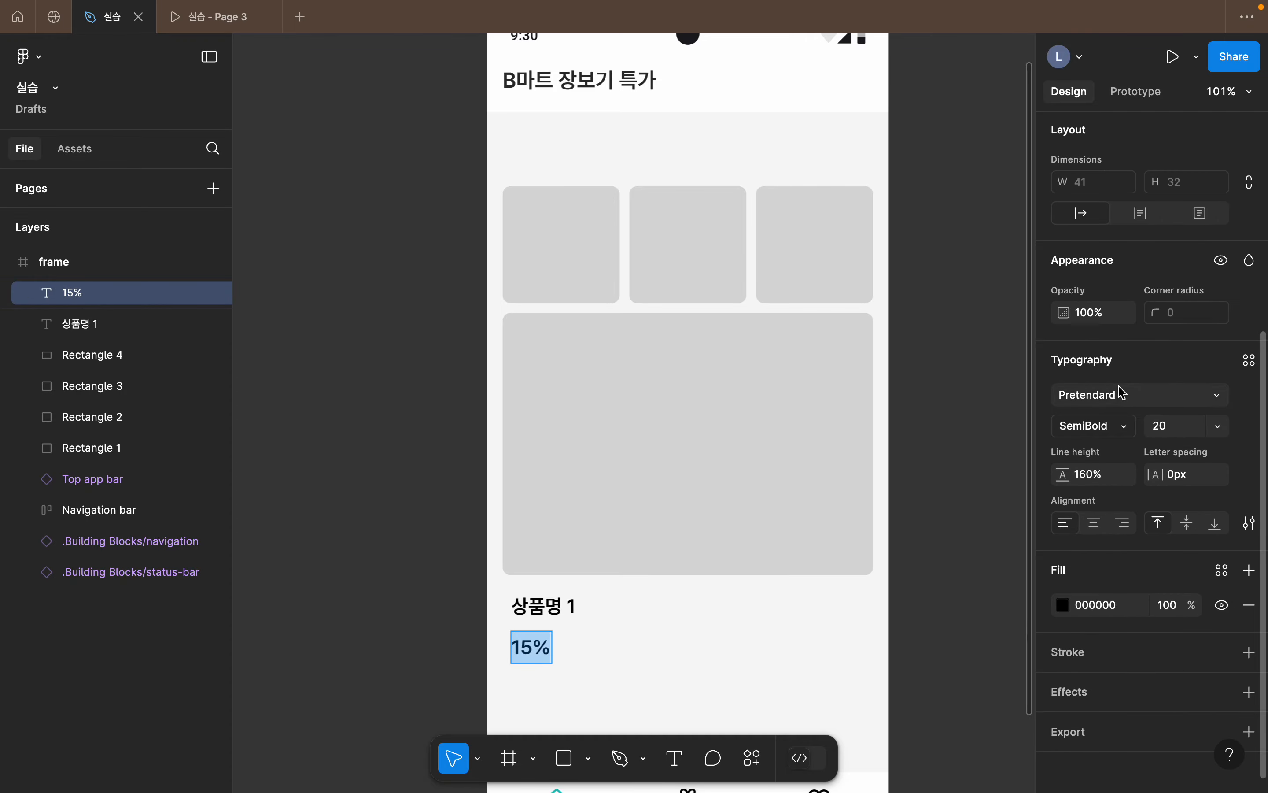
{"action": "left_click", "coordinate": [1124, 397]}
{"action": "type", "text": "ㄴ"}
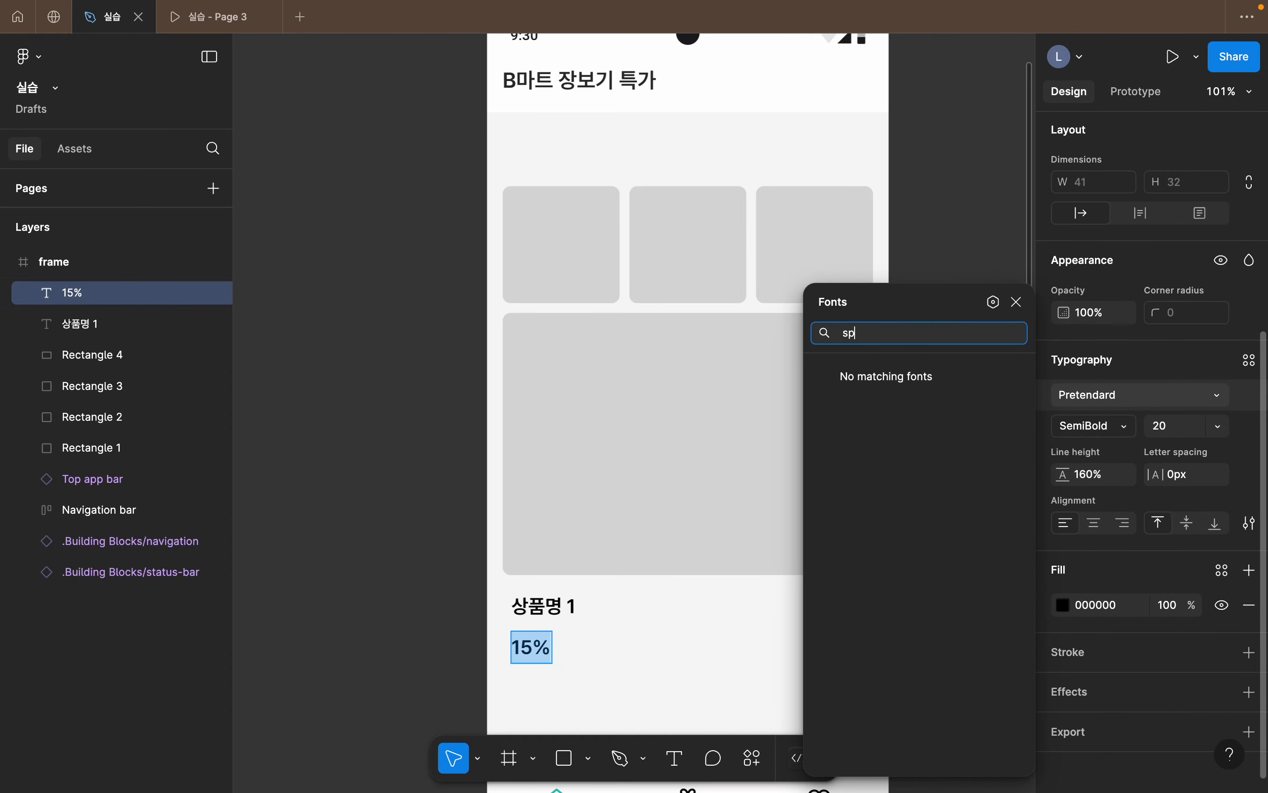
{"action": "type", "text": "qa"}
{"action": "left_click", "coordinate": [1101, 405]}
{"action": "left_click", "coordinate": [1100, 405]}
{"action": "type", "text": "spo"}
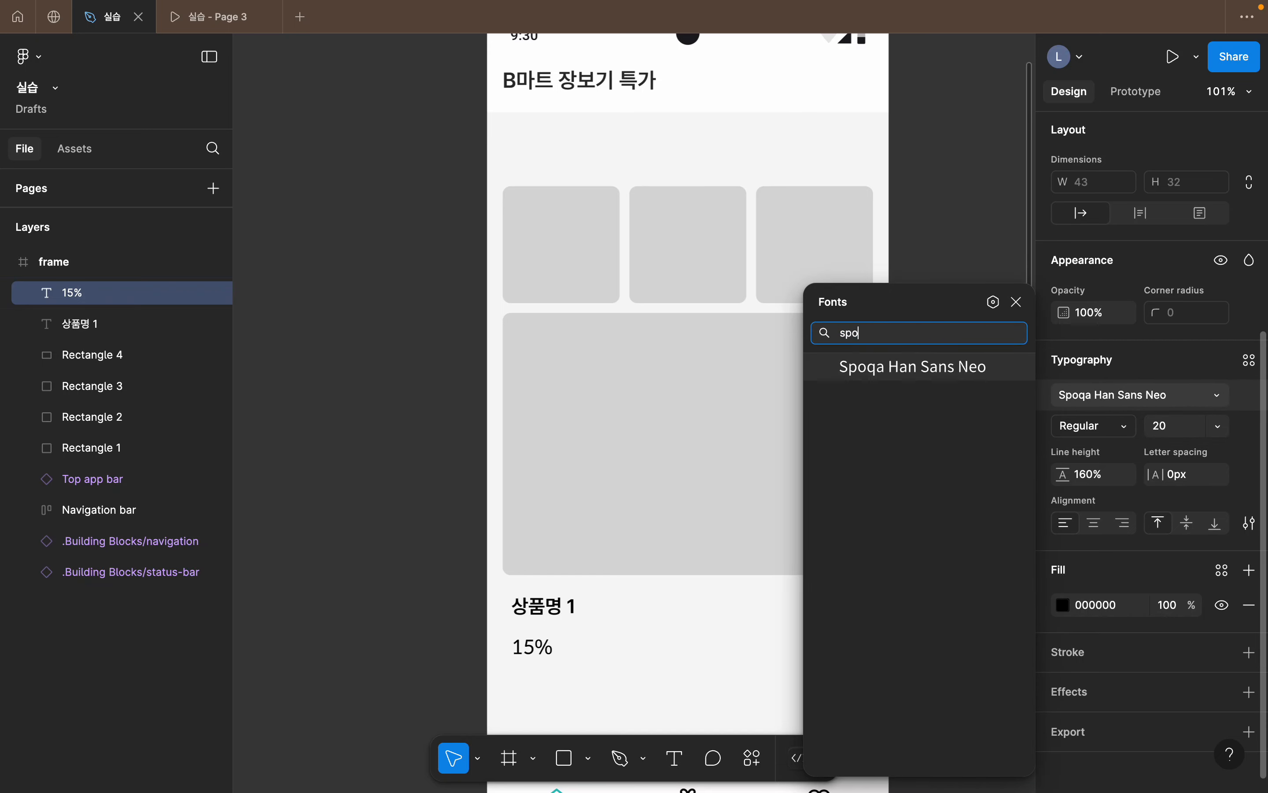
{"action": "key", "text": "Return"}
{"action": "left_click", "coordinate": [1160, 425]}
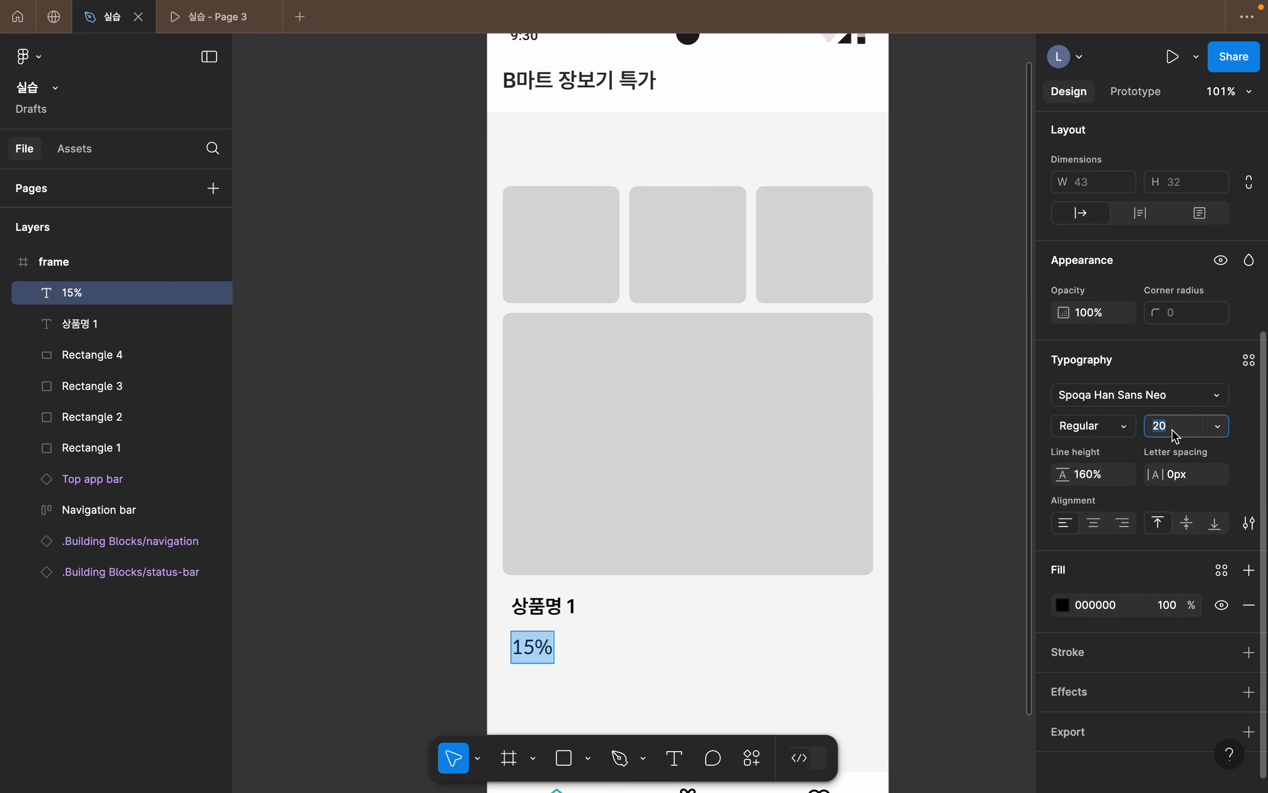
{"action": "type", "text": "16"}
{"action": "key", "text": "Return"}
- Move the "15%" text closer under the product name, copy it alongside as "55,000" and set the copy's size to 18
{"action": "left_click", "coordinate": [537, 653]}
{"action": "left_click_drag", "start_coordinate": [535, 651], "coordinate": [574, 642]}
{"action": "double_click", "coordinate": [574, 642]}
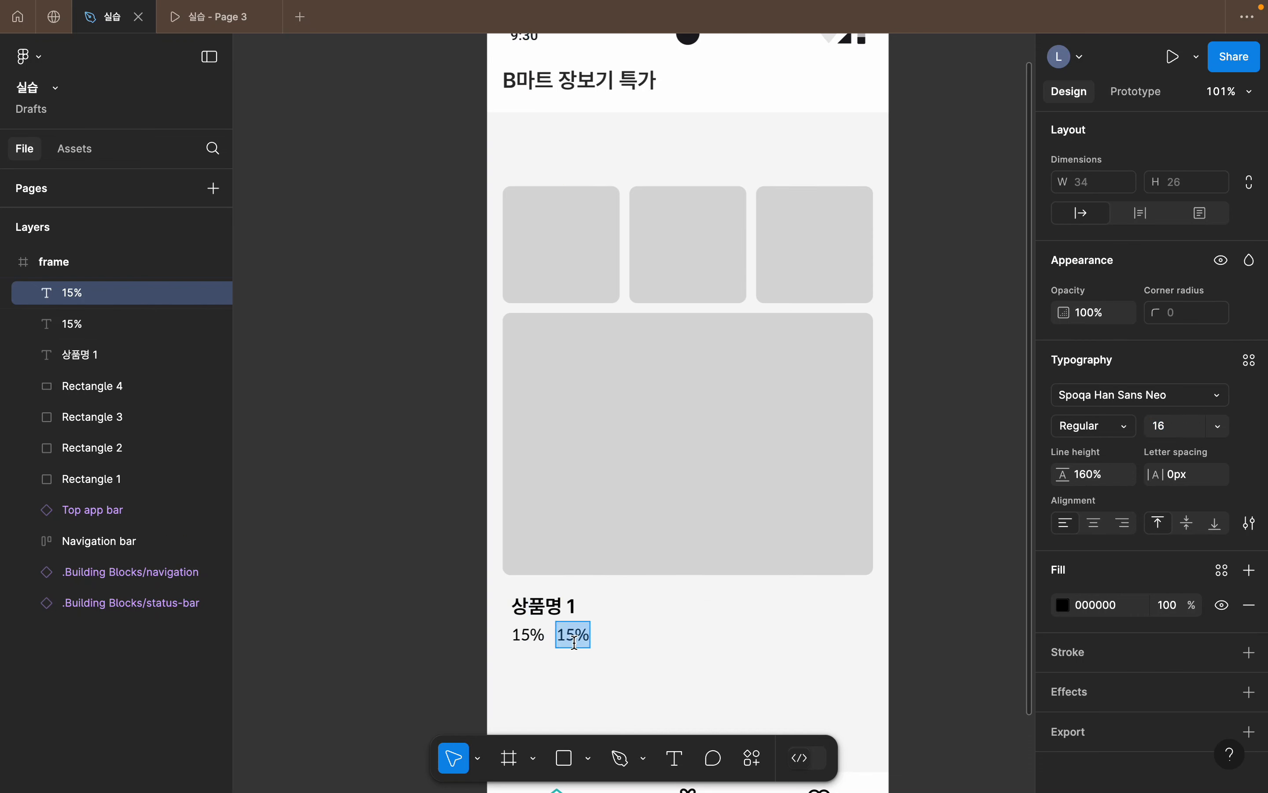
{"action": "type", "text": "55,000"}
{"action": "key", "text": "super+a"}
{"action": "left_click", "coordinate": [1172, 429]}
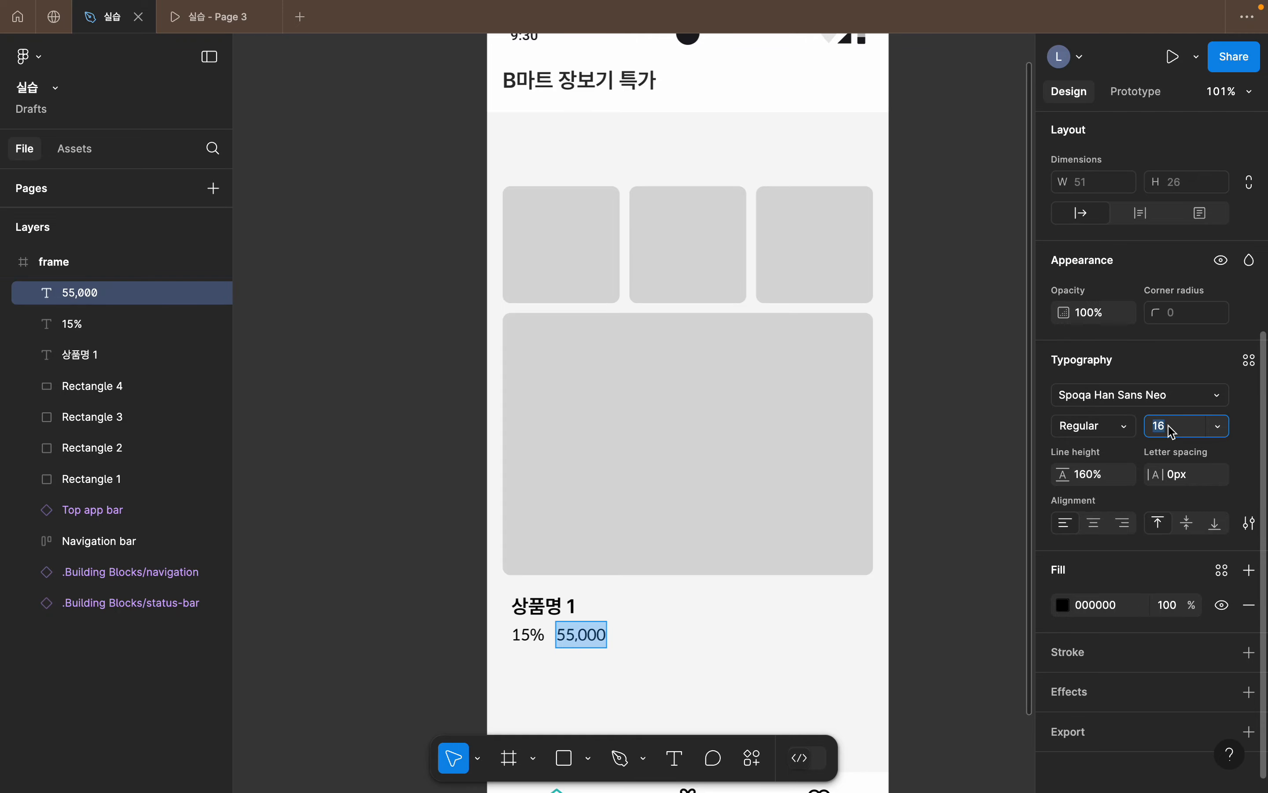
{"action": "type", "text": "18"}
{"action": "key", "text": "Return"}
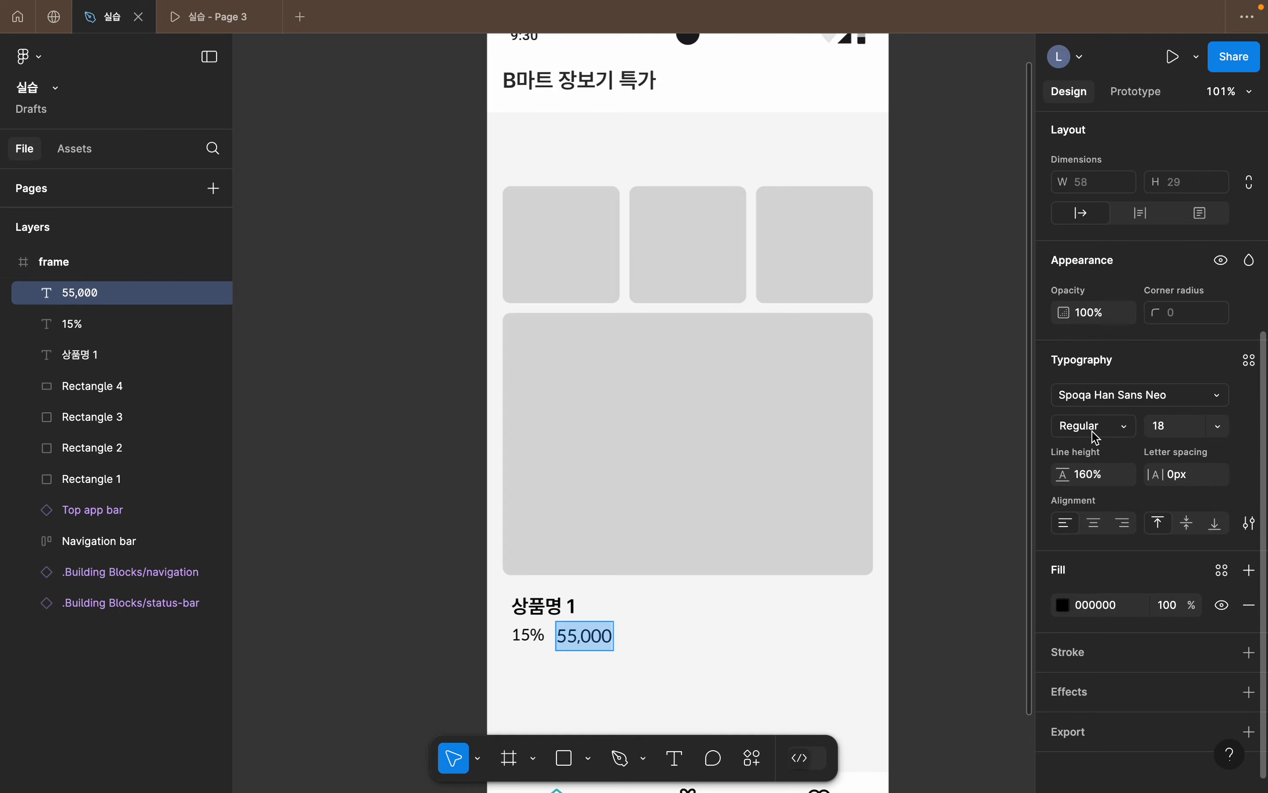
- Apply the red primary colour style to the "15%" text and adjust the position of "55,000" beside it
{"action": "left_click", "coordinate": [527, 635]}
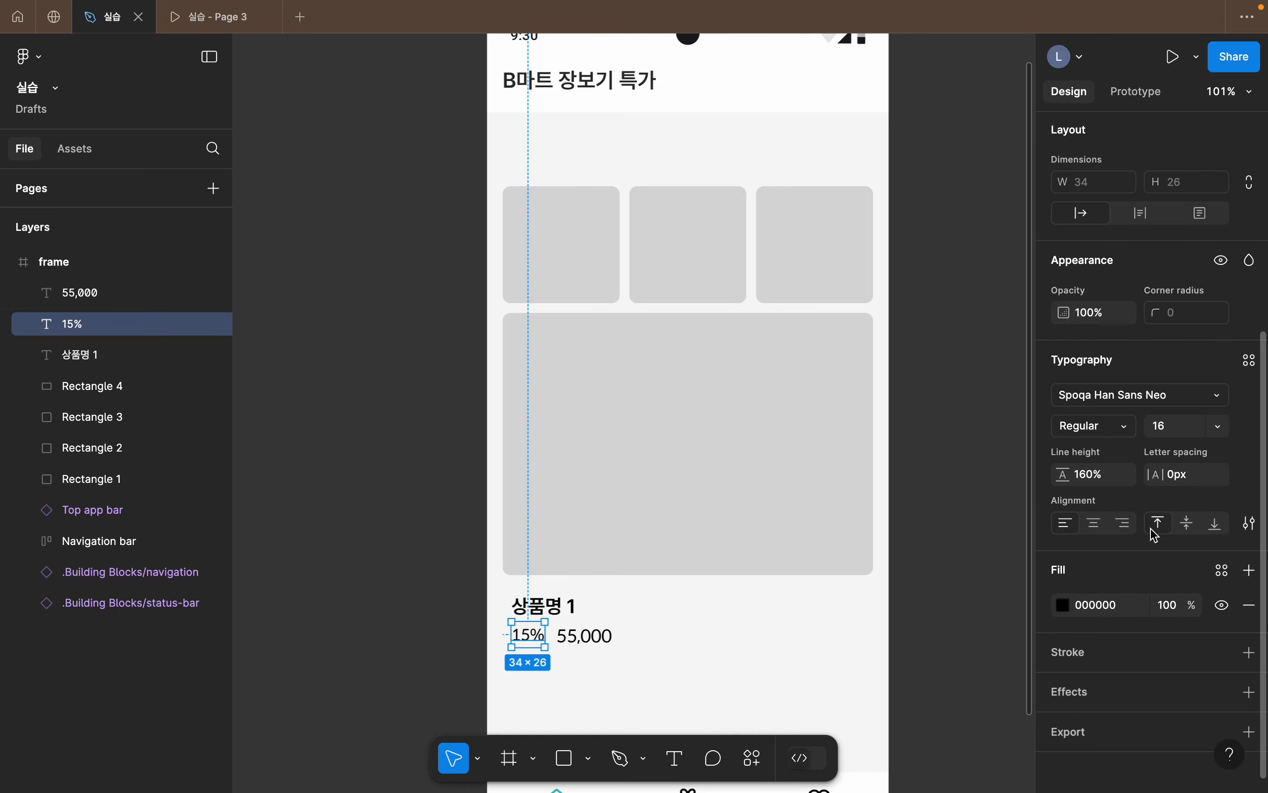
{"action": "left_click", "coordinate": [1222, 570]}
{"action": "left_click", "coordinate": [867, 505]}
{"action": "left_click", "coordinate": [609, 657]}
{"action": "left_click", "coordinate": [579, 640]}
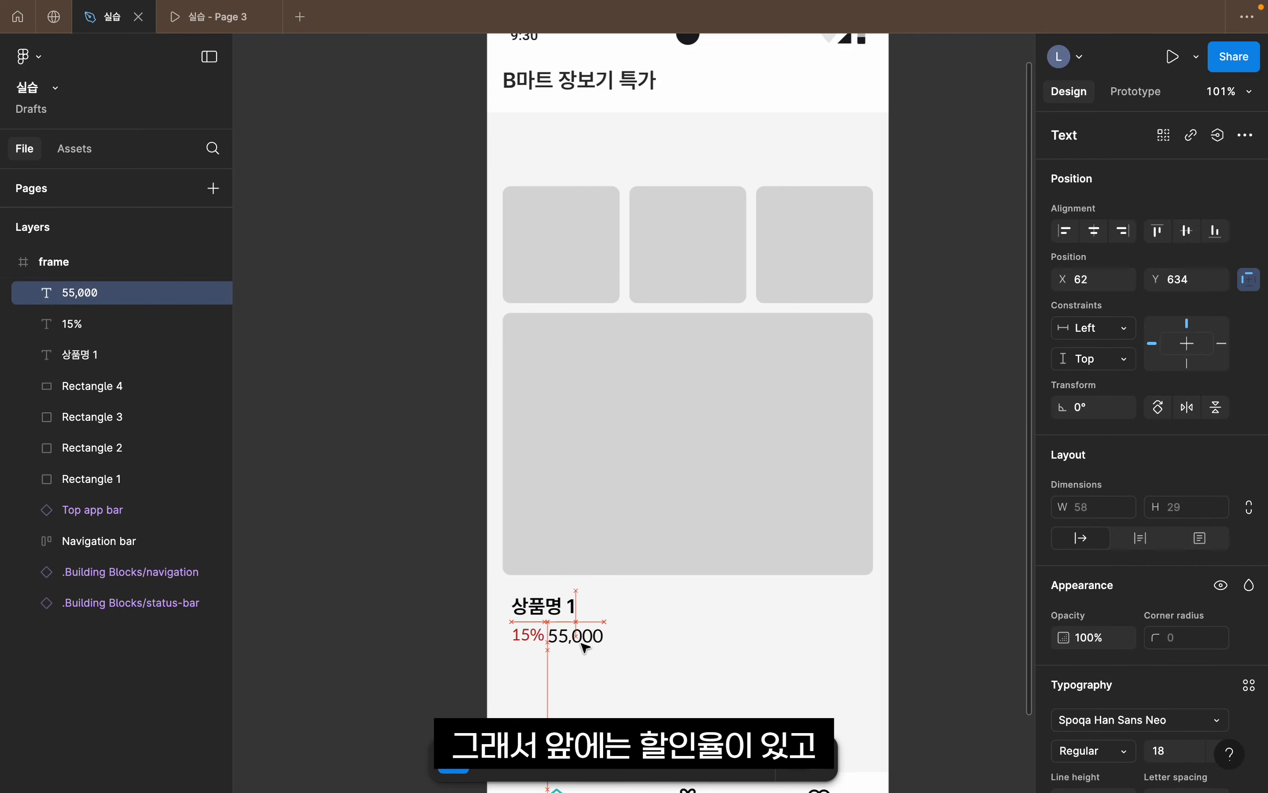
{"action": "left_click_drag", "start_coordinate": [583, 644], "coordinate": [587, 646]}
{"action": "left_click", "coordinate": [665, 675]}
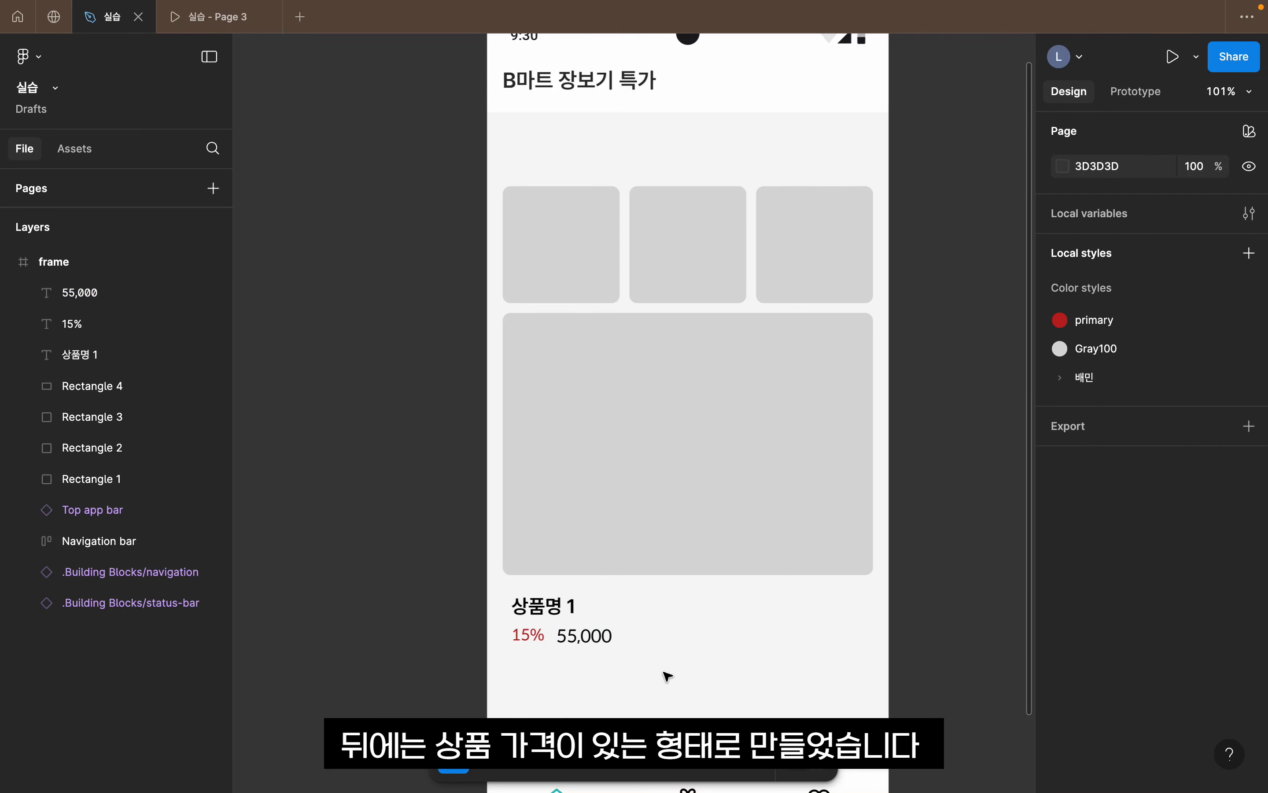
{"action": "left_click_drag", "start_coordinate": [493, 551], "coordinate": [796, 668]}
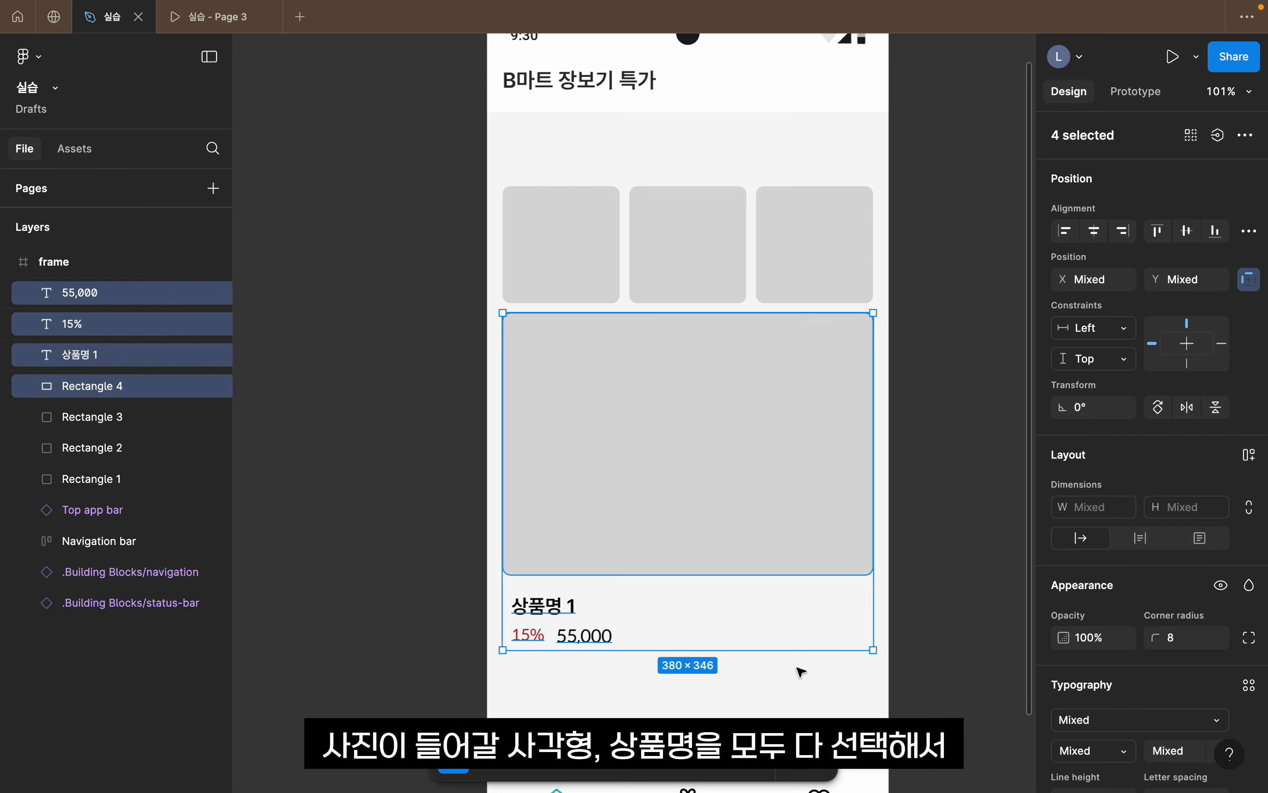
{"action": "mouse_move", "coordinate": [799, 617]}
{"action": "left_click", "coordinate": [970, 543]}
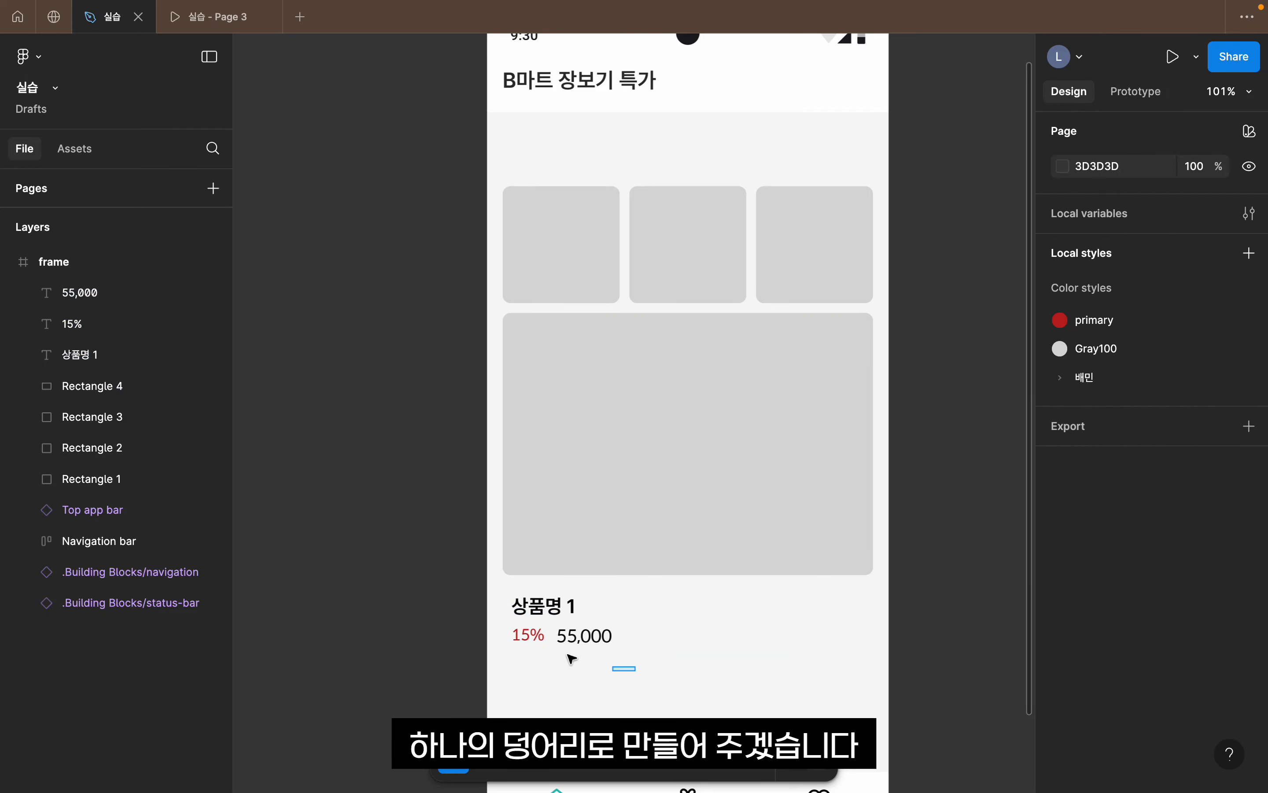
- Group the "15%" and "55,000" texts with auto layout, and wrap them with the large rectangle and product name in a vertical auto layout
{"action": "left_click_drag", "start_coordinate": [571, 658], "coordinate": [495, 635]}
{"action": "key", "text": "shift+a"}
{"action": "left_click_drag", "start_coordinate": [453, 438], "coordinate": [757, 645]}
{"action": "key", "text": "shift+a"}
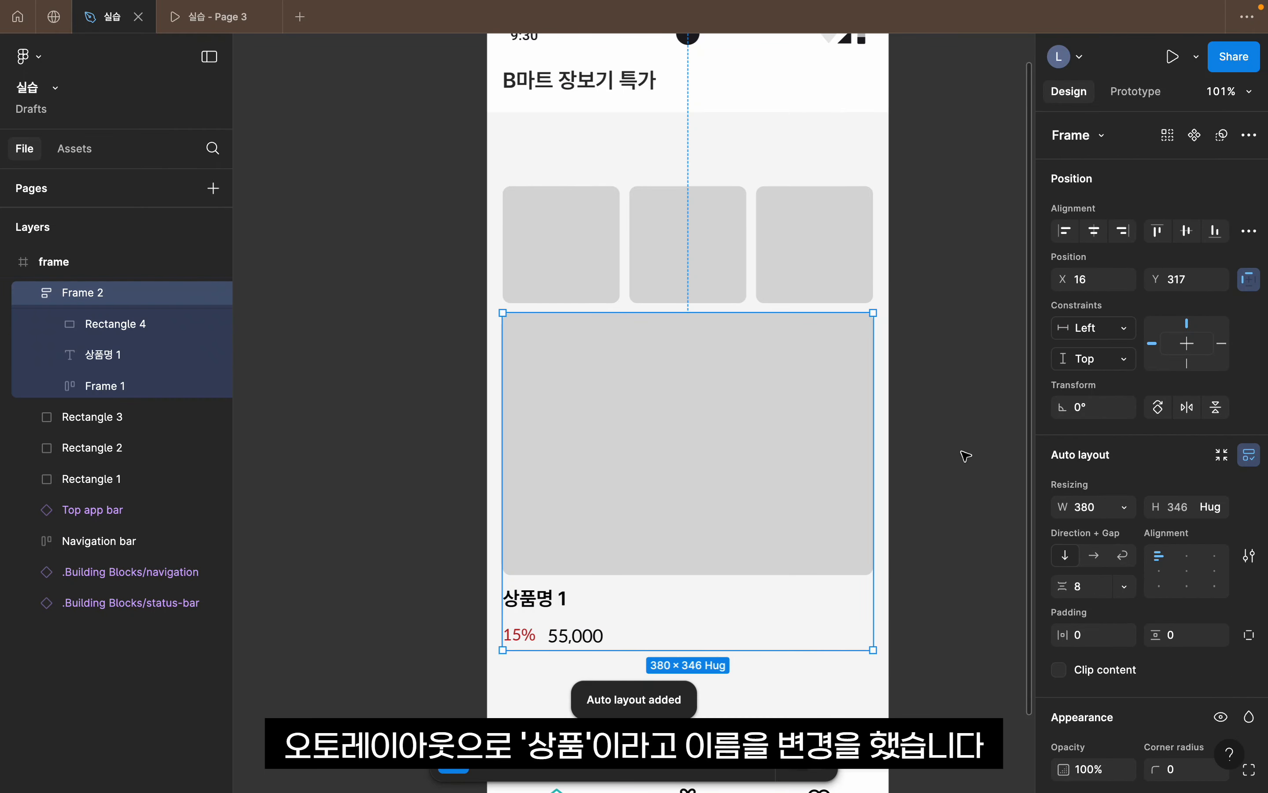
- Rename the outer auto layout frame holding the product image and texts as 상품1
{"action": "double_click", "coordinate": [100, 292]}
{"action": "type", "text": "상품1"}
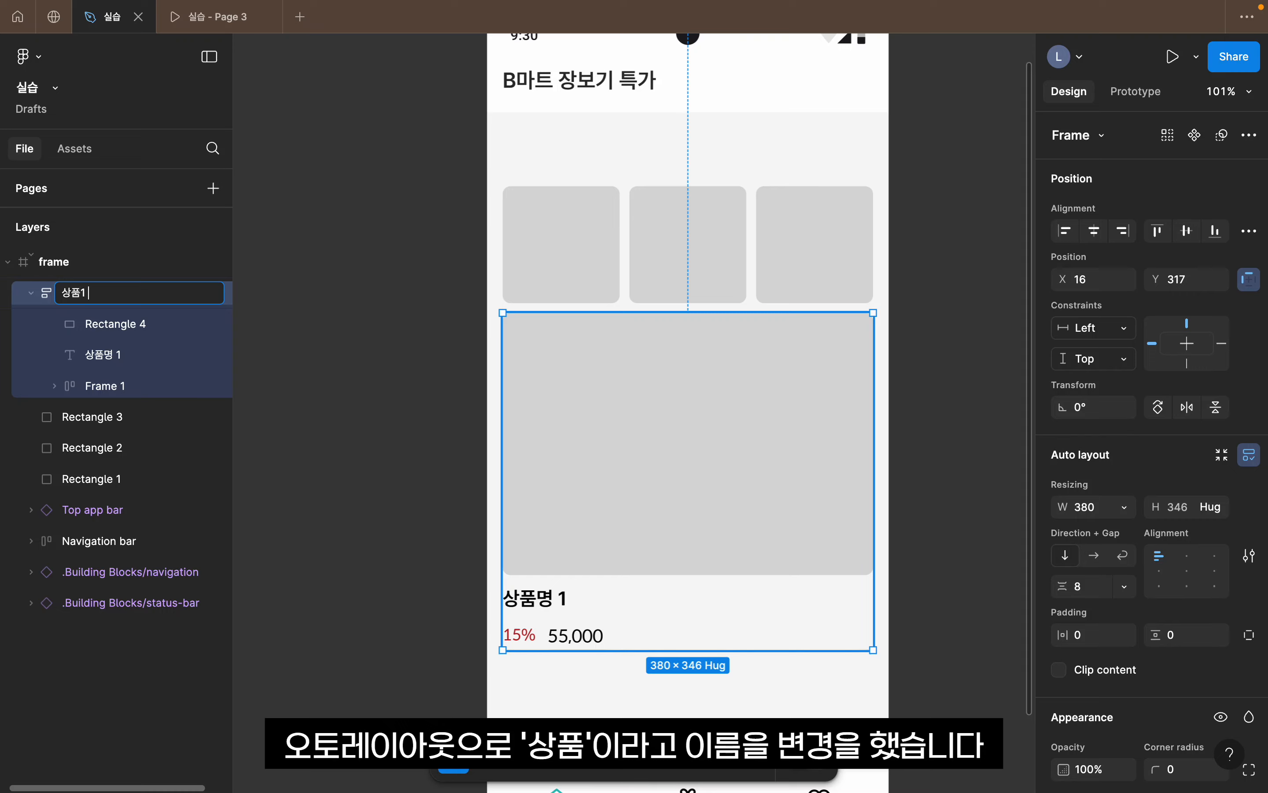
{"action": "left_click", "coordinate": [343, 354]}
- Copy the 상품1 frame to the right at X 1237 and duplicate it again to X 1657
{"action": "left_click", "coordinate": [551, 369]}
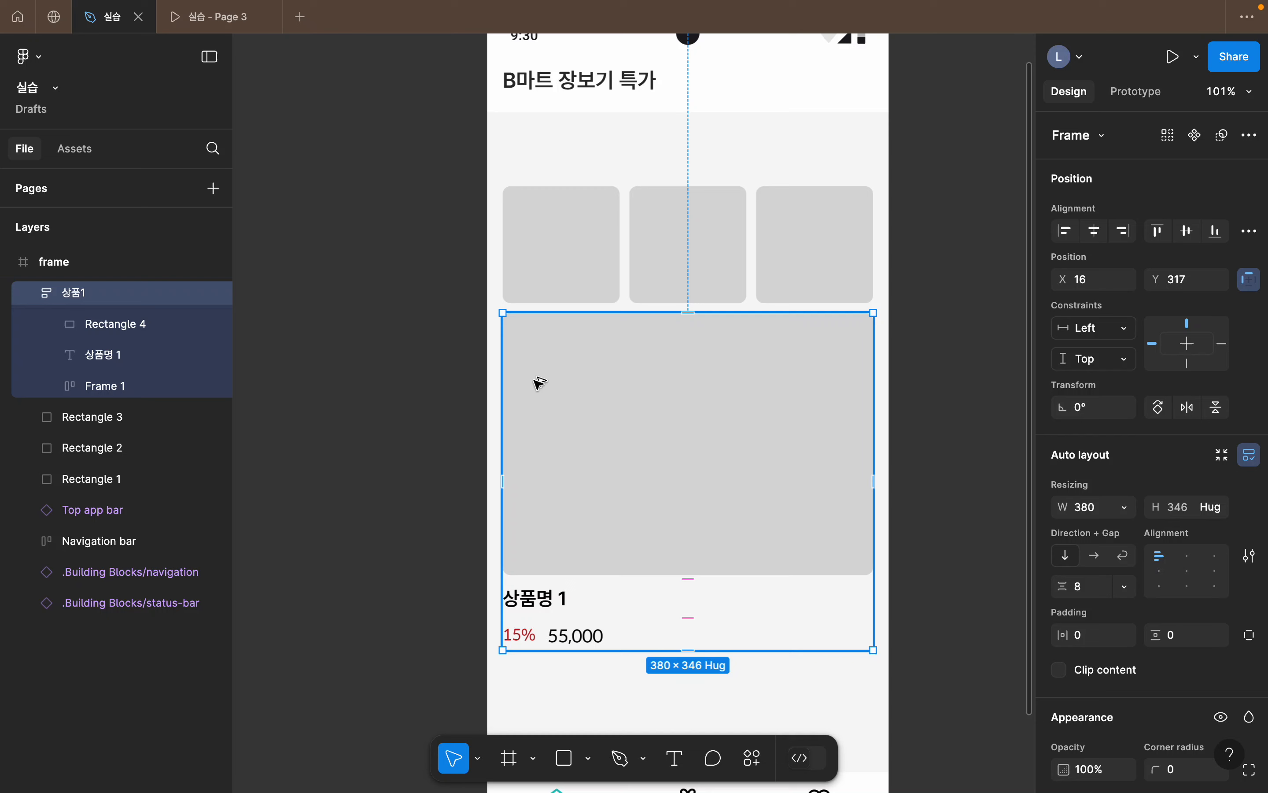
{"action": "left_click_drag", "start_coordinate": [547, 394], "coordinate": [910, 405]}
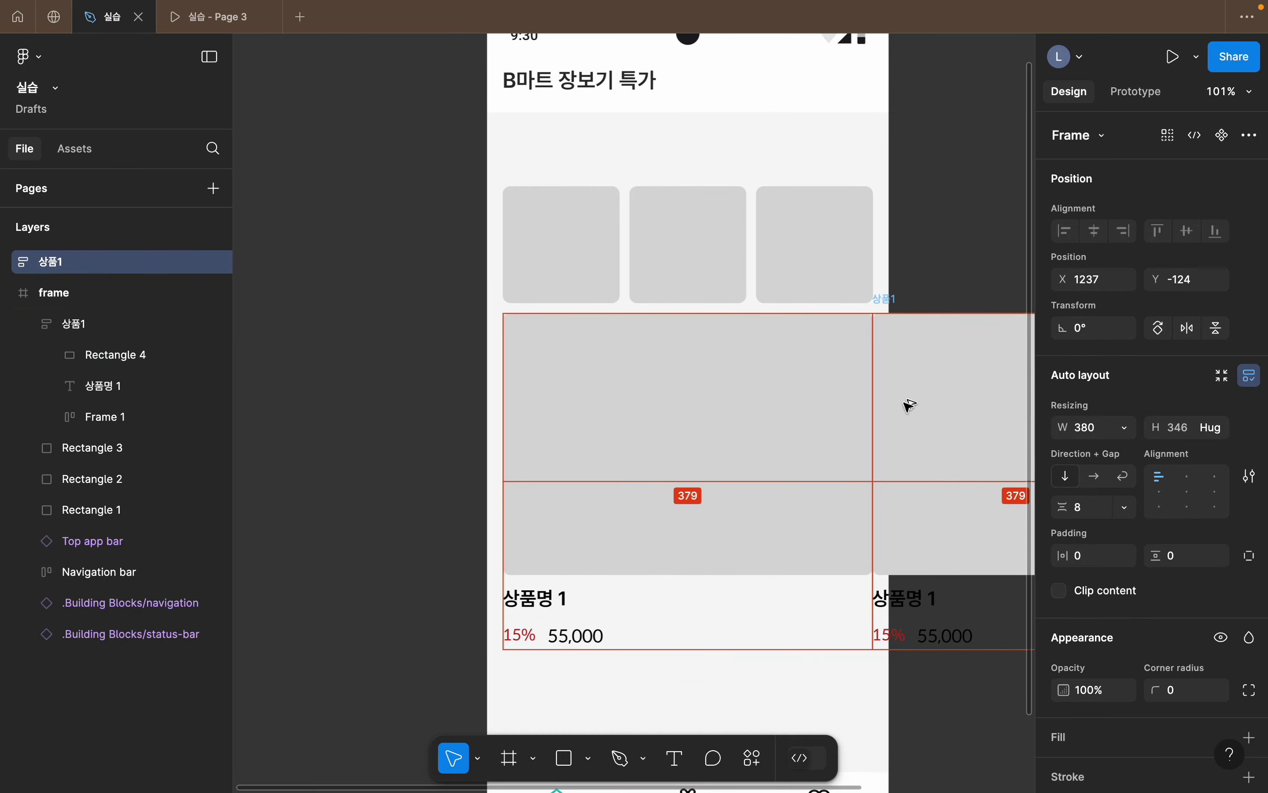
{"action": "key", "text": "ctrl+d"}
{"action": "scroll", "coordinate": [910, 405], "scroll_direction": "right", "scroll_amount": 10}
{"action": "scroll", "coordinate": [906, 405], "scroll_direction": "down", "scroll_amount": 5}
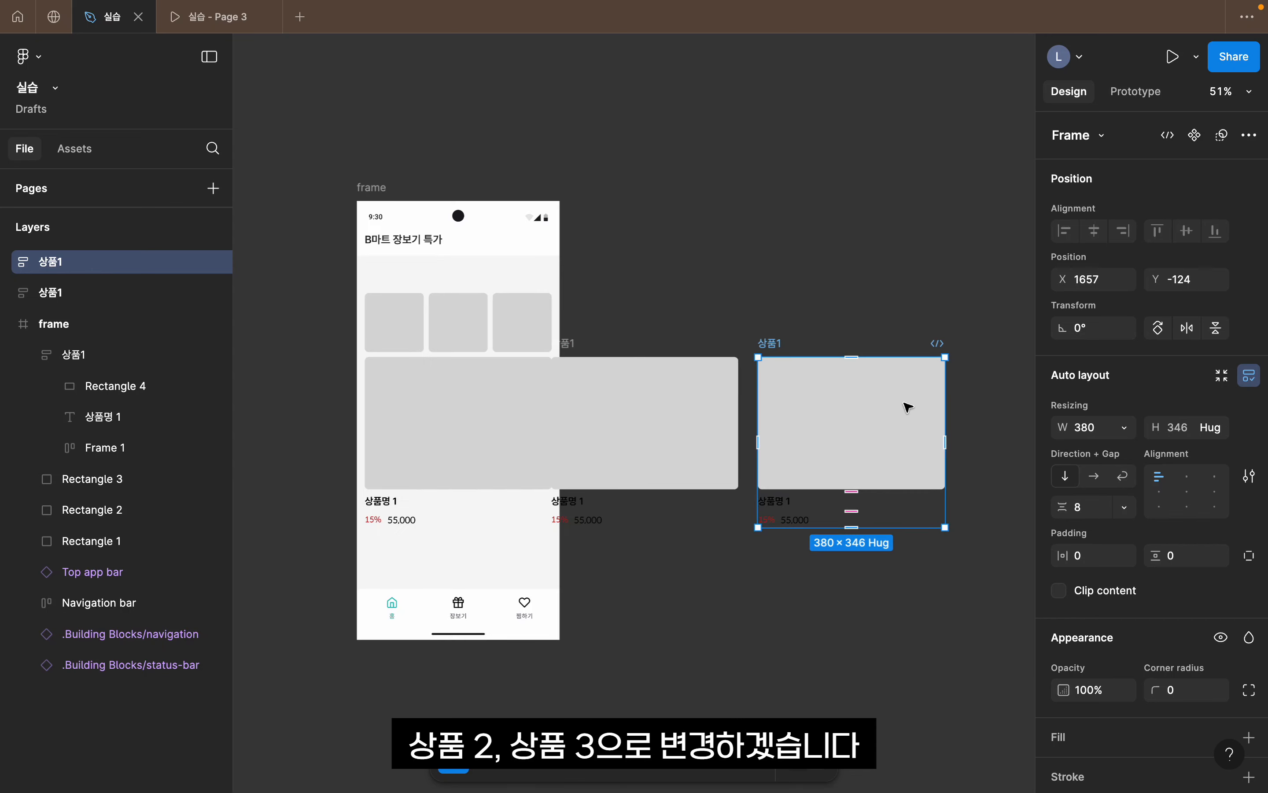
- Rename the two copied product frames as 상품2 and 상품3
{"action": "left_click", "coordinate": [575, 346]}
{"action": "double_click", "coordinate": [575, 344]}
{"action": "left_click_drag", "start_coordinate": [579, 344], "coordinate": [571, 344]}
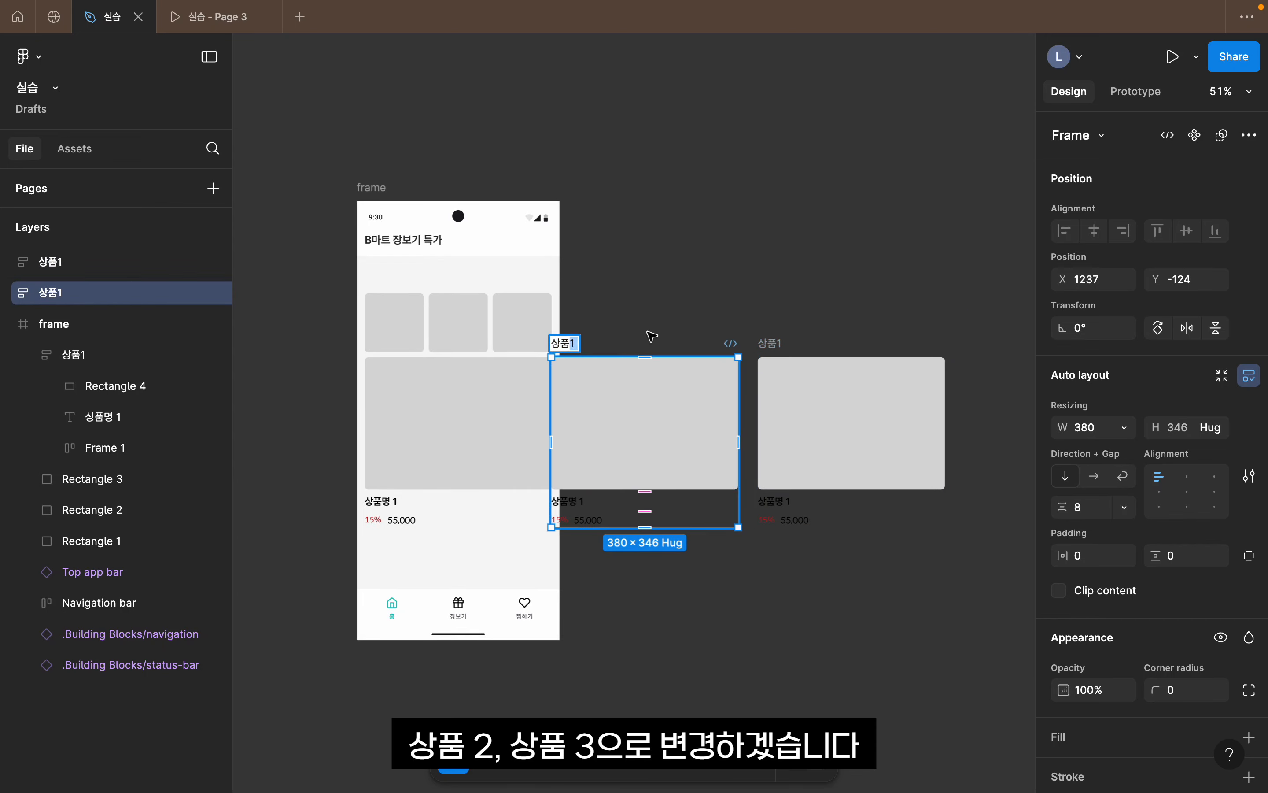
{"action": "type", "text": "2"}
{"action": "left_click", "coordinate": [775, 343]}
{"action": "double_click", "coordinate": [777, 343]}
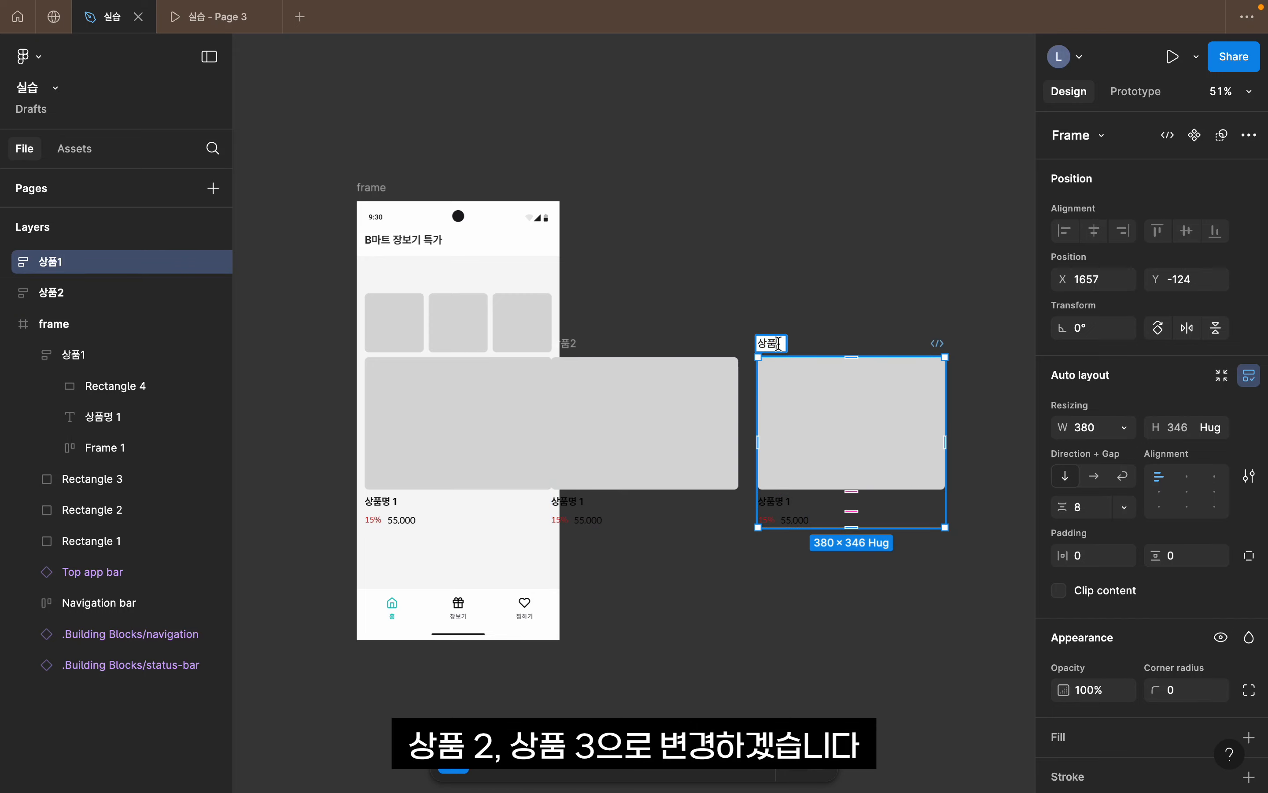
{"action": "type", "text": "3"}
{"action": "left_click", "coordinate": [847, 328]}
- Change the product name texts in the copied cards to 상품명 2 and 상품명 3
{"action": "double_click", "coordinate": [793, 506]}
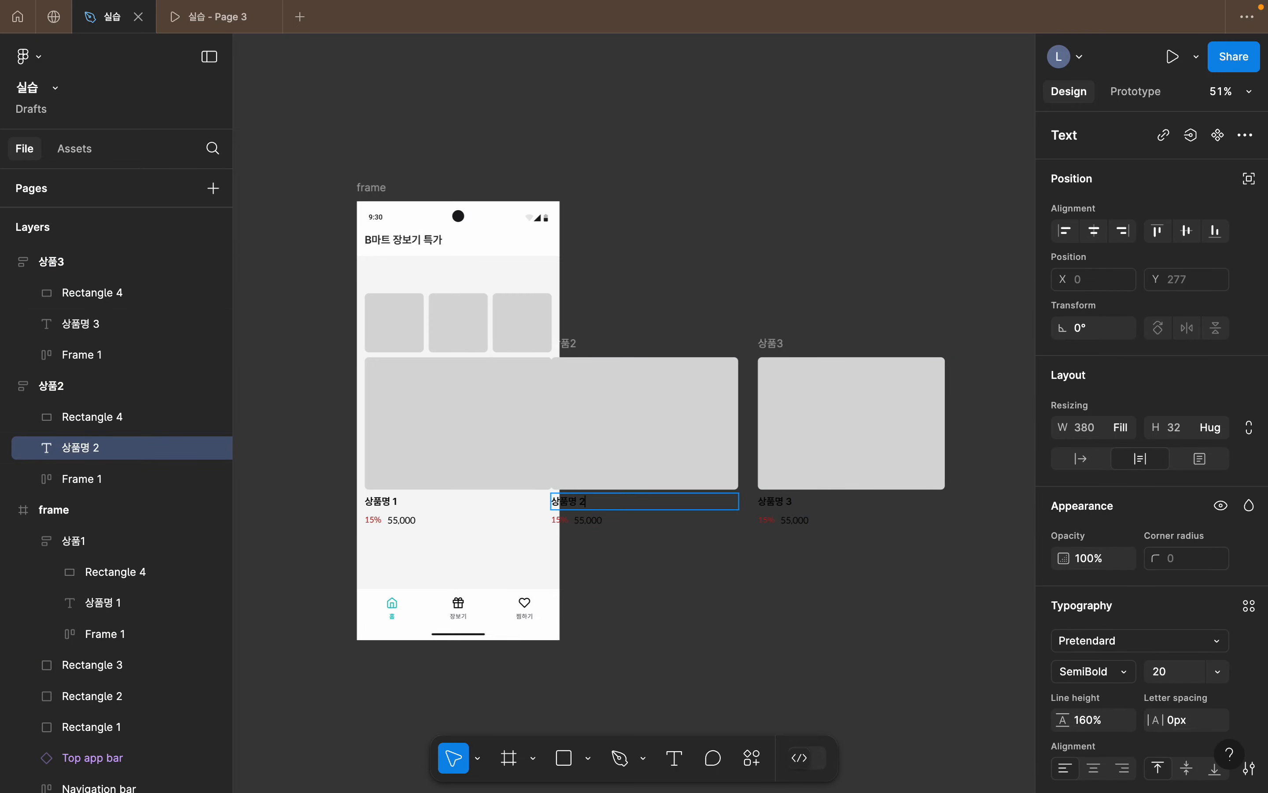
{"action": "key", "text": "Escape"}
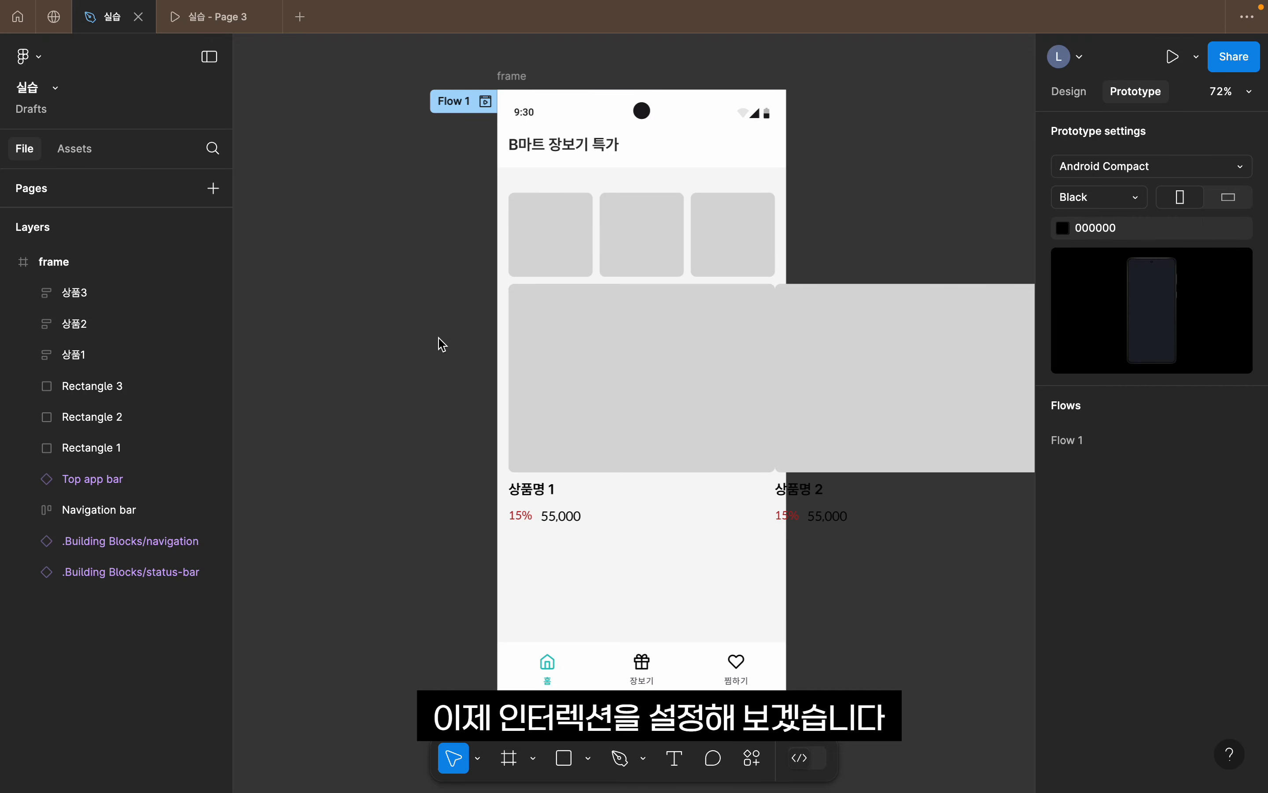
- Connect the first thumbnail to the 상품1 image with an On tap, Scroll to interaction using Instant animation
{"action": "left_click", "coordinate": [546, 242]}
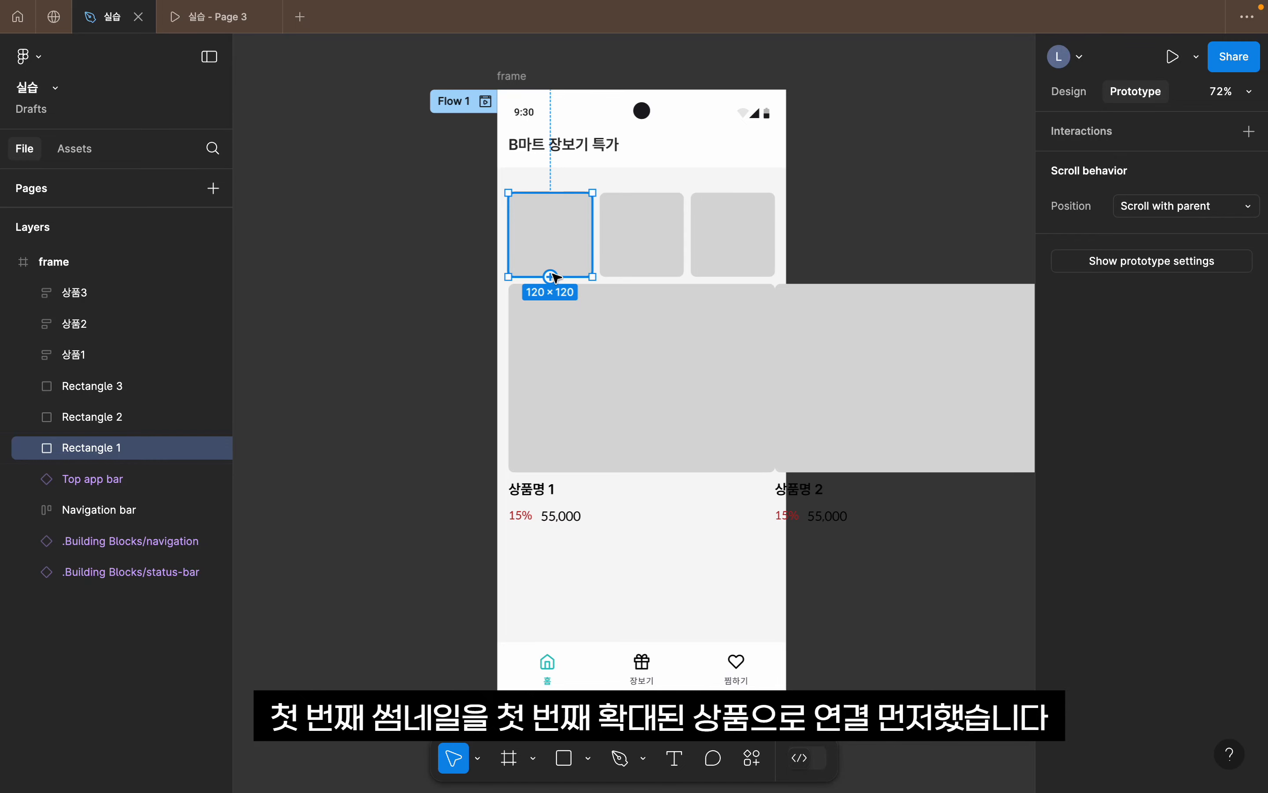
{"action": "left_click_drag", "start_coordinate": [552, 276], "coordinate": [640, 282]}
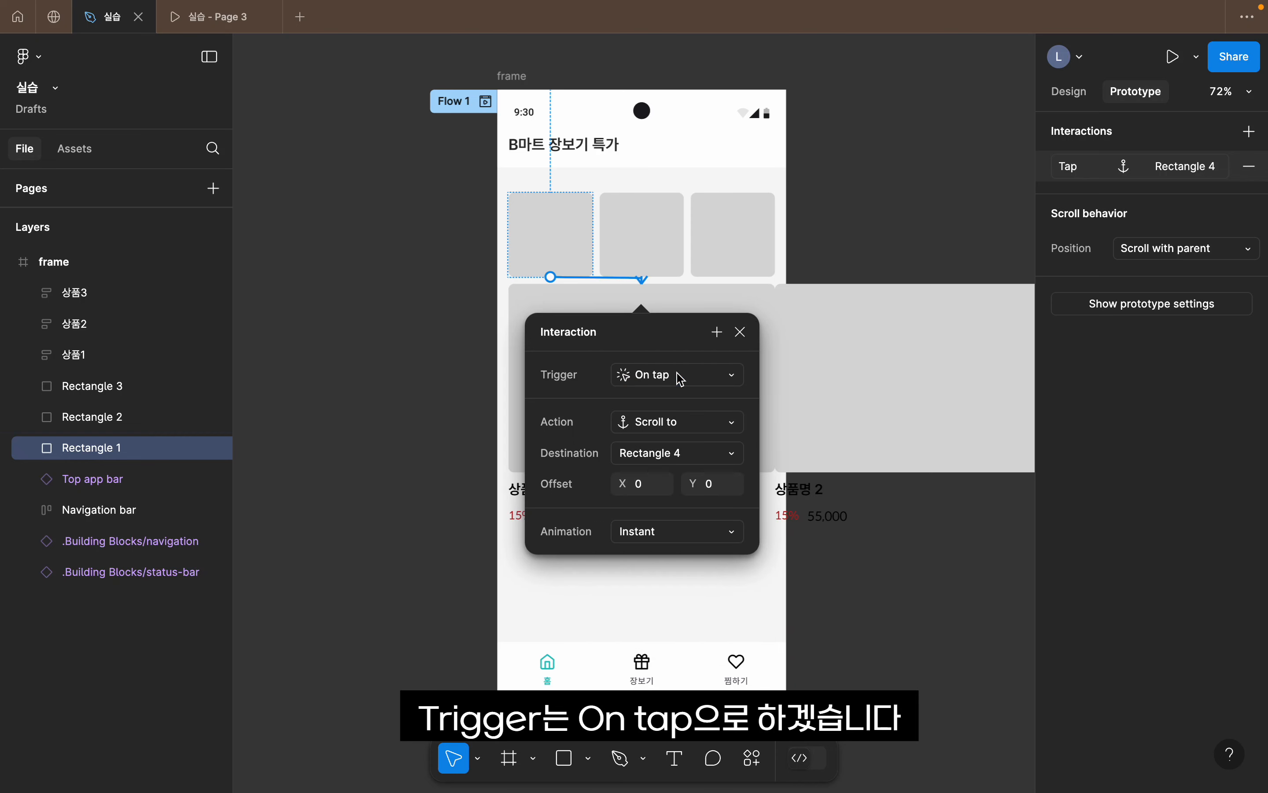
{"action": "left_click", "coordinate": [677, 429]}
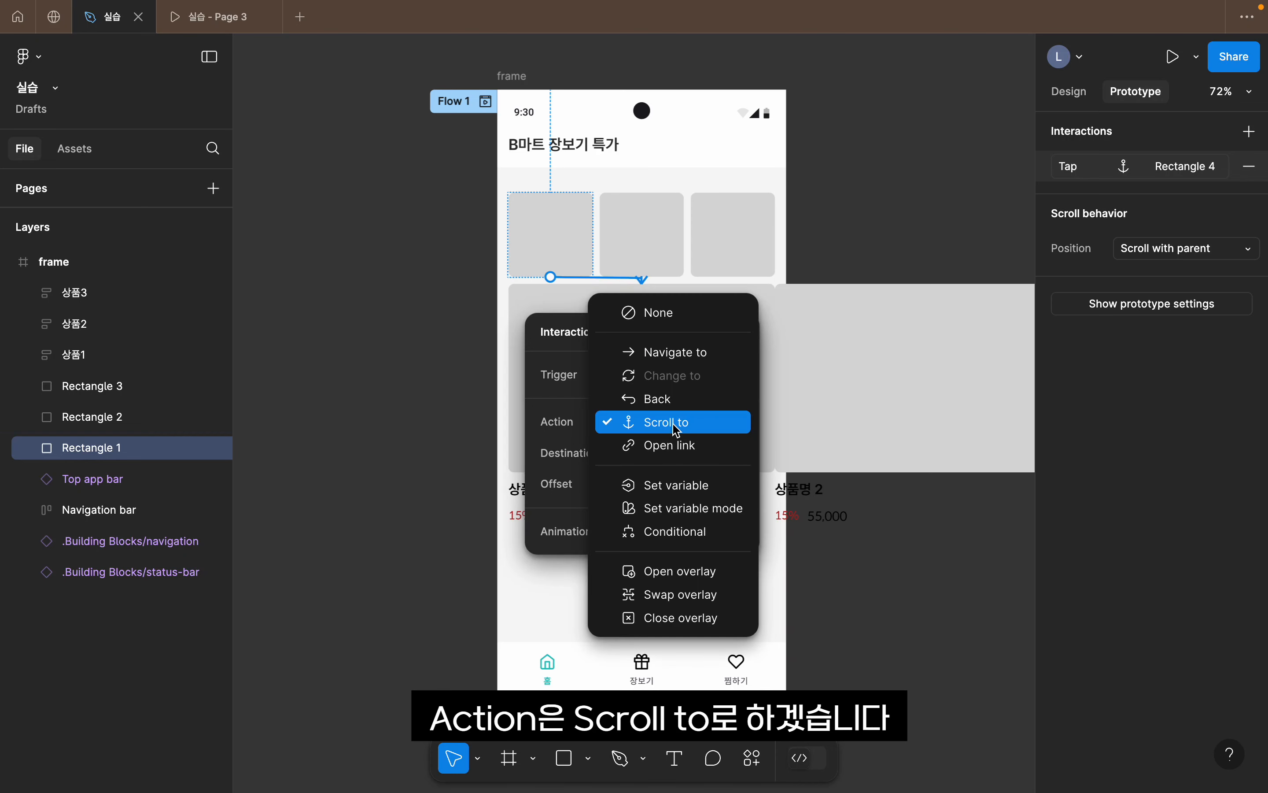
{"action": "left_click", "coordinate": [677, 429]}
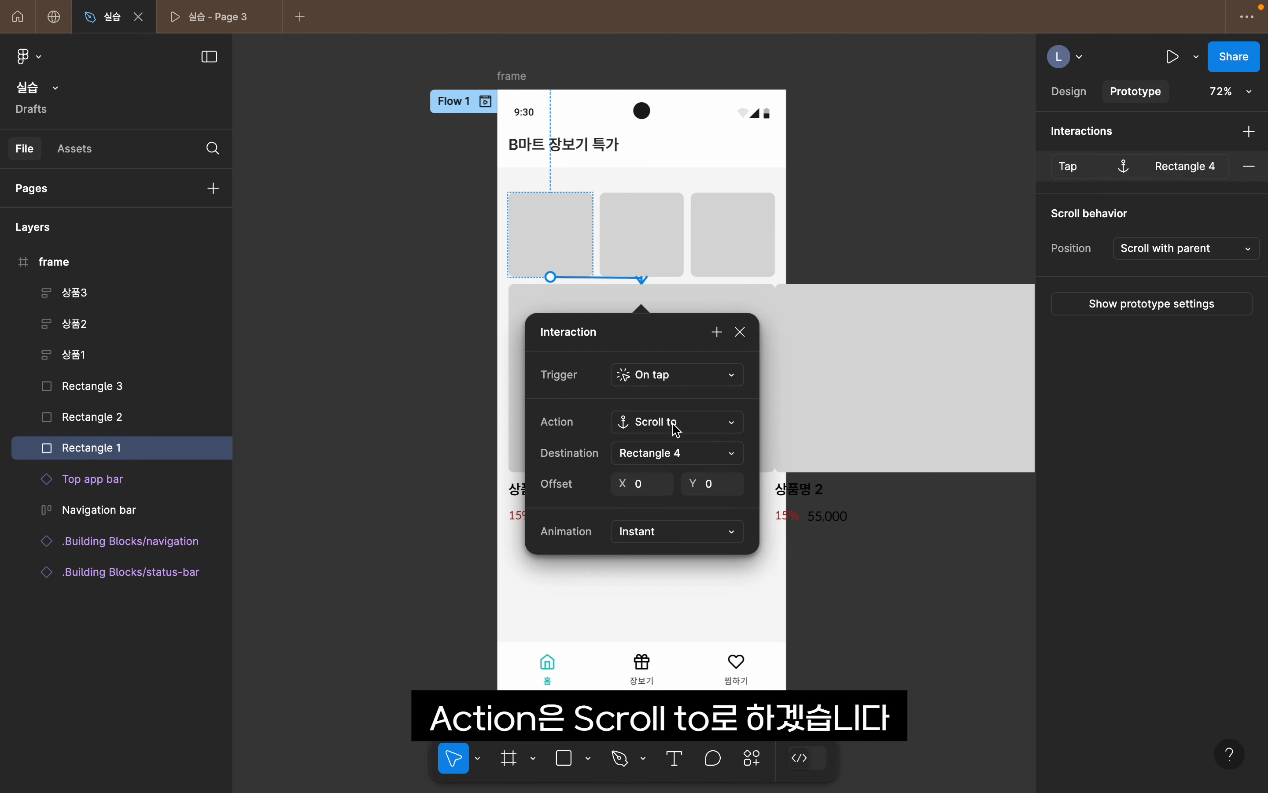
{"action": "left_click", "coordinate": [676, 538]}
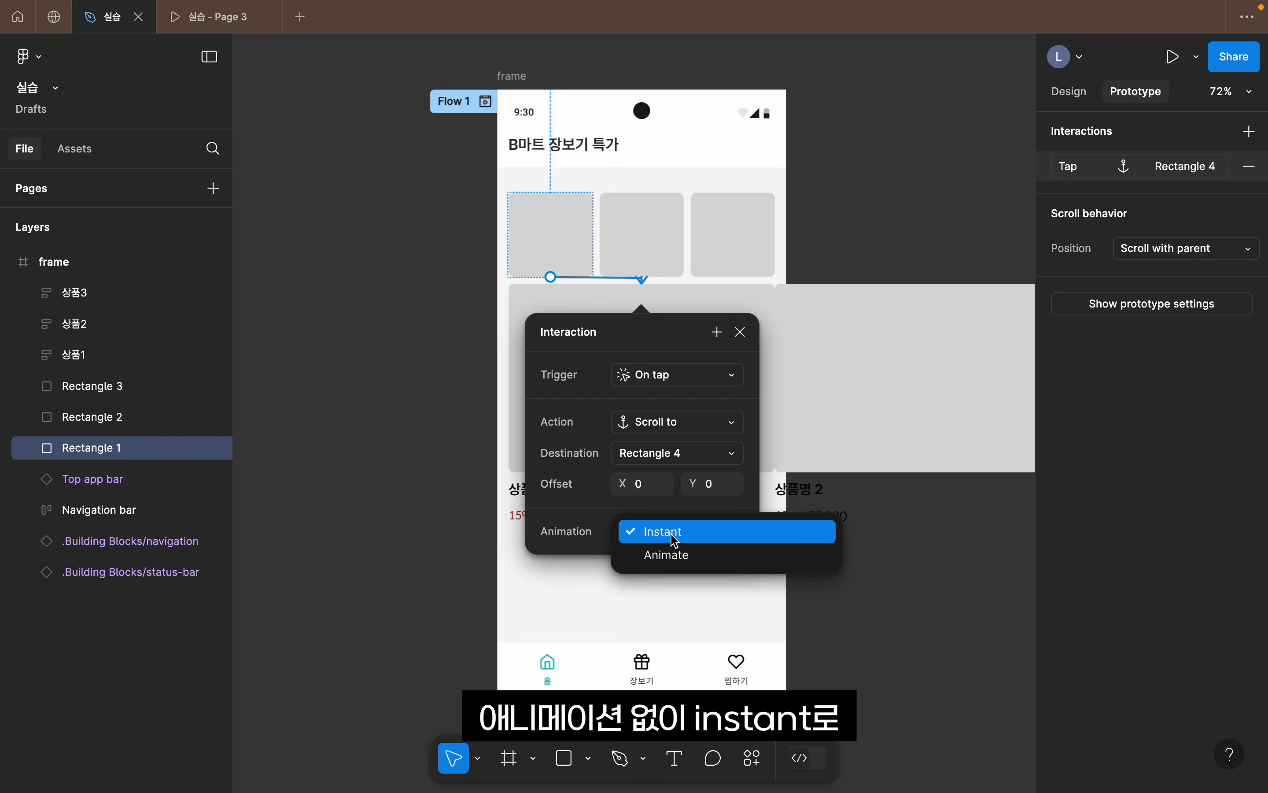
{"action": "left_click", "coordinate": [676, 540]}
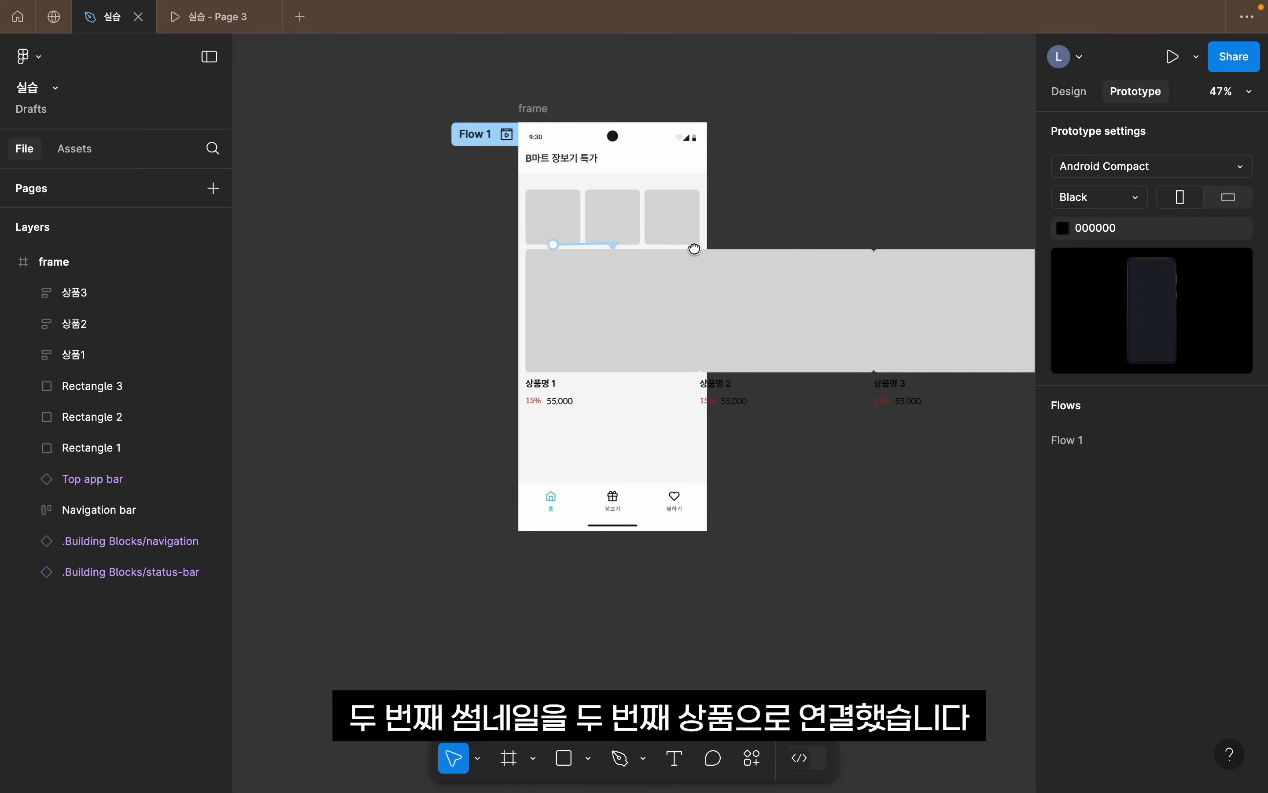
- Connect the second and third thumbnails to the 상품2 and 상품3 images with the same On tap, Scroll to, Instant interaction
{"action": "left_click_drag", "start_coordinate": [693, 249], "coordinate": [659, 297]}
{"action": "scroll", "coordinate": [561, 270], "scroll_direction": "left", "scroll_amount": 2}
{"action": "left_click", "coordinate": [490, 243]}
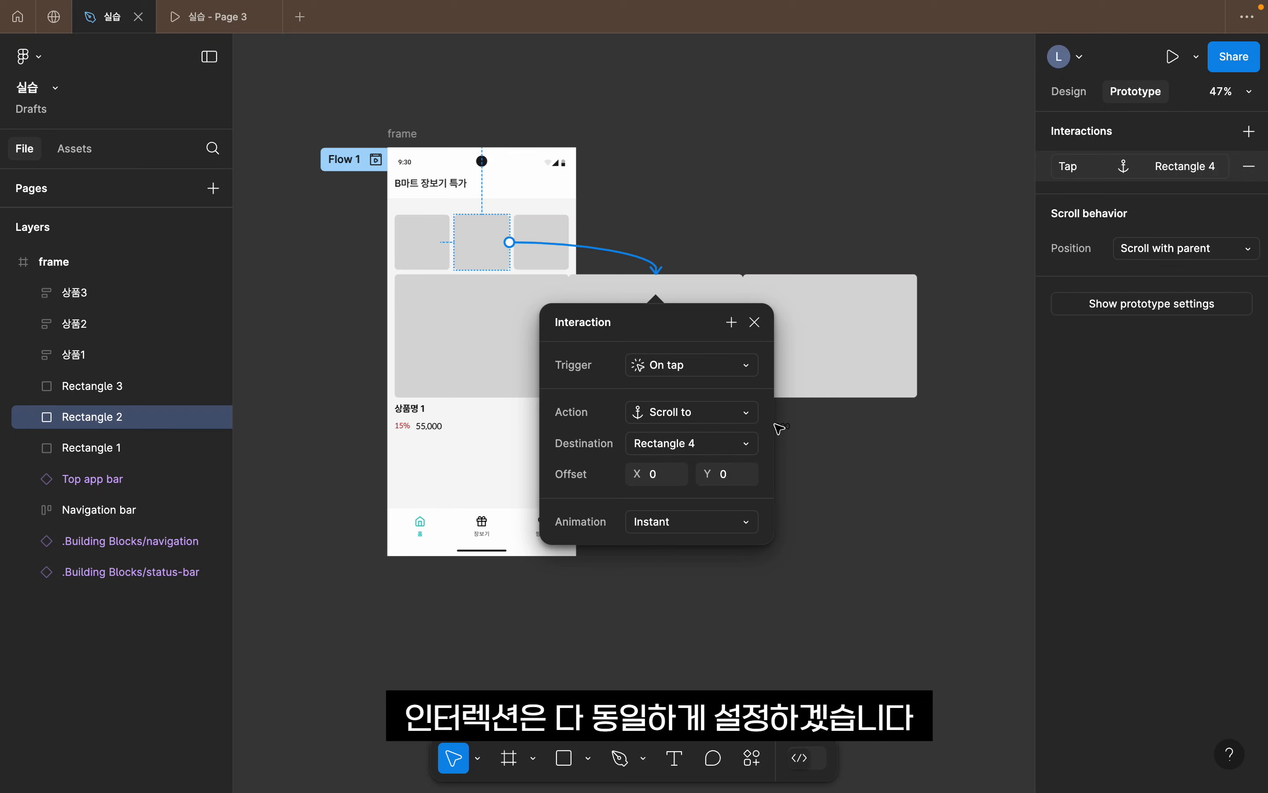
{"action": "left_click", "coordinate": [730, 193]}
{"action": "left_click_drag", "start_coordinate": [569, 242], "coordinate": [833, 315]}
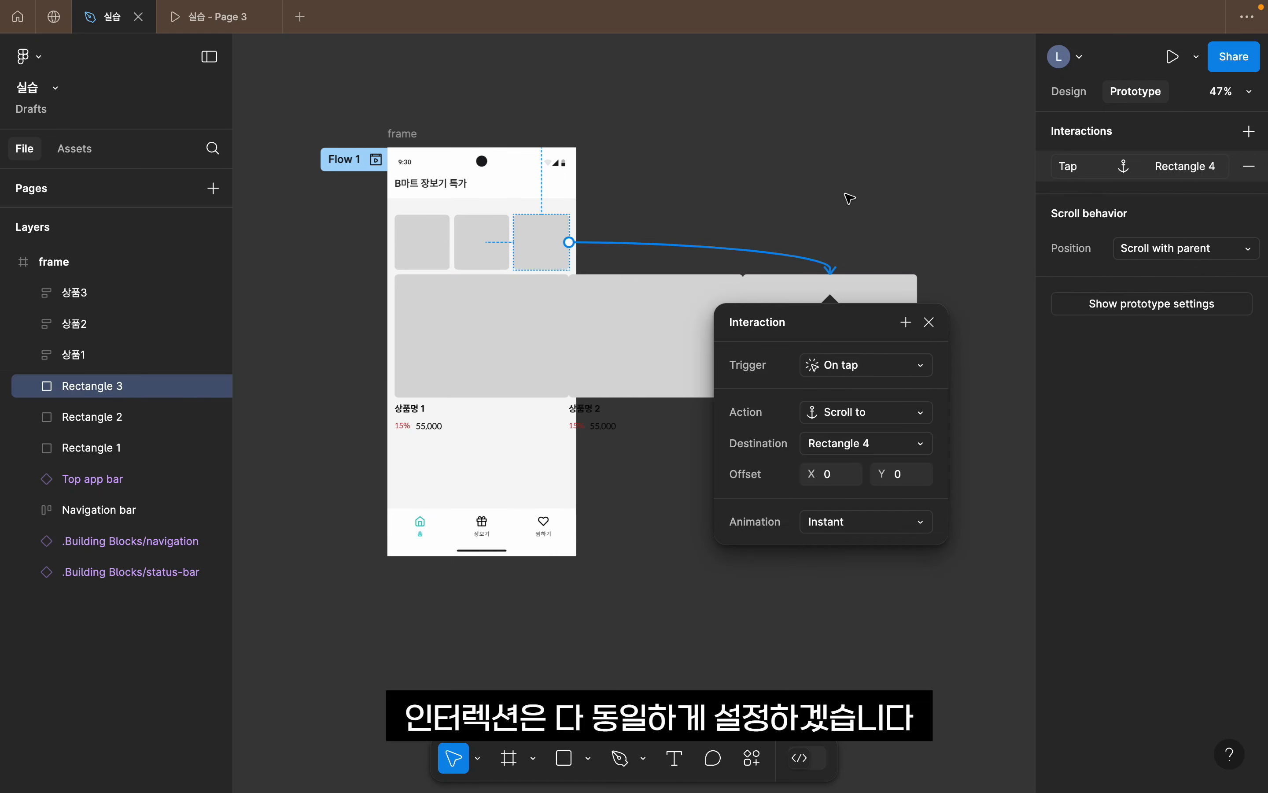
{"action": "left_click", "coordinate": [850, 198]}
- Present the top-level frame as a prototype and test tapping in the preview
{"action": "scroll", "coordinate": [850, 199], "scroll_direction": "left", "scroll_amount": 3}
{"action": "left_click", "coordinate": [554, 132]}
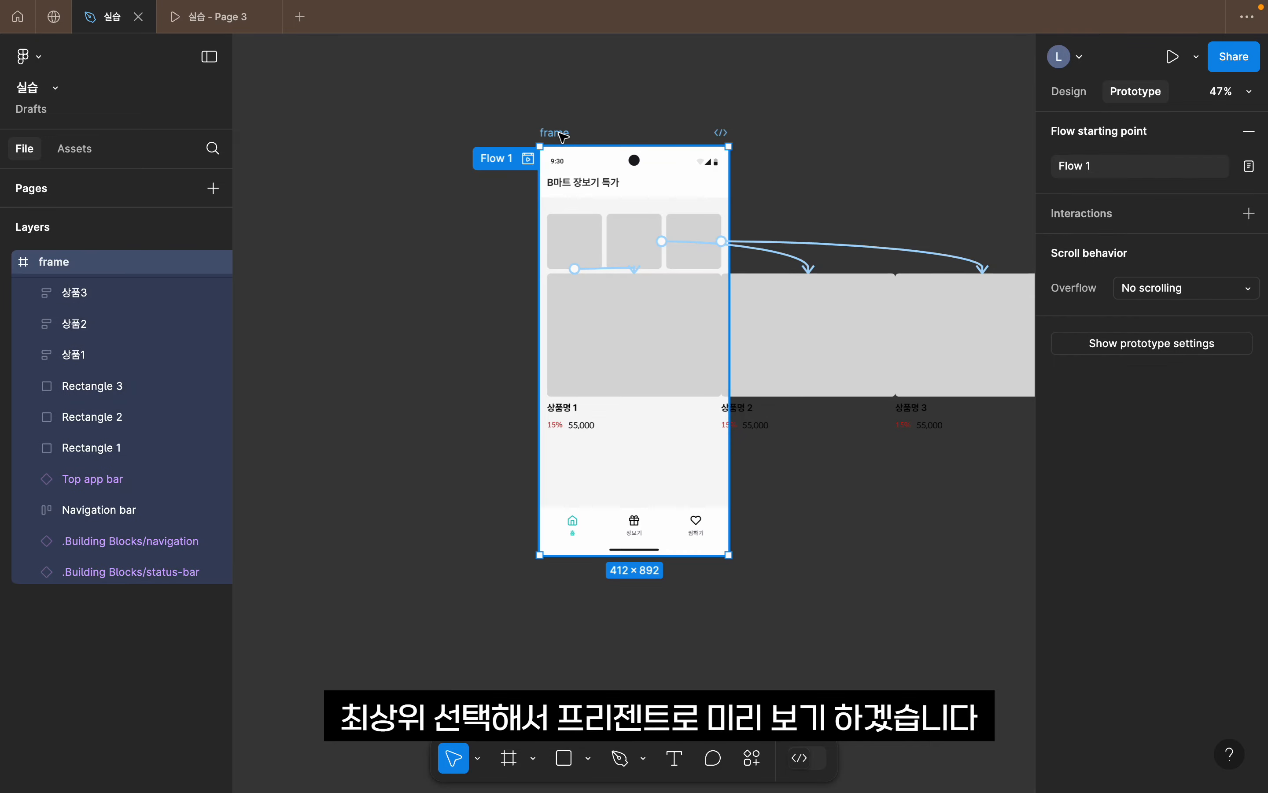
{"action": "left_click", "coordinate": [1174, 58]}
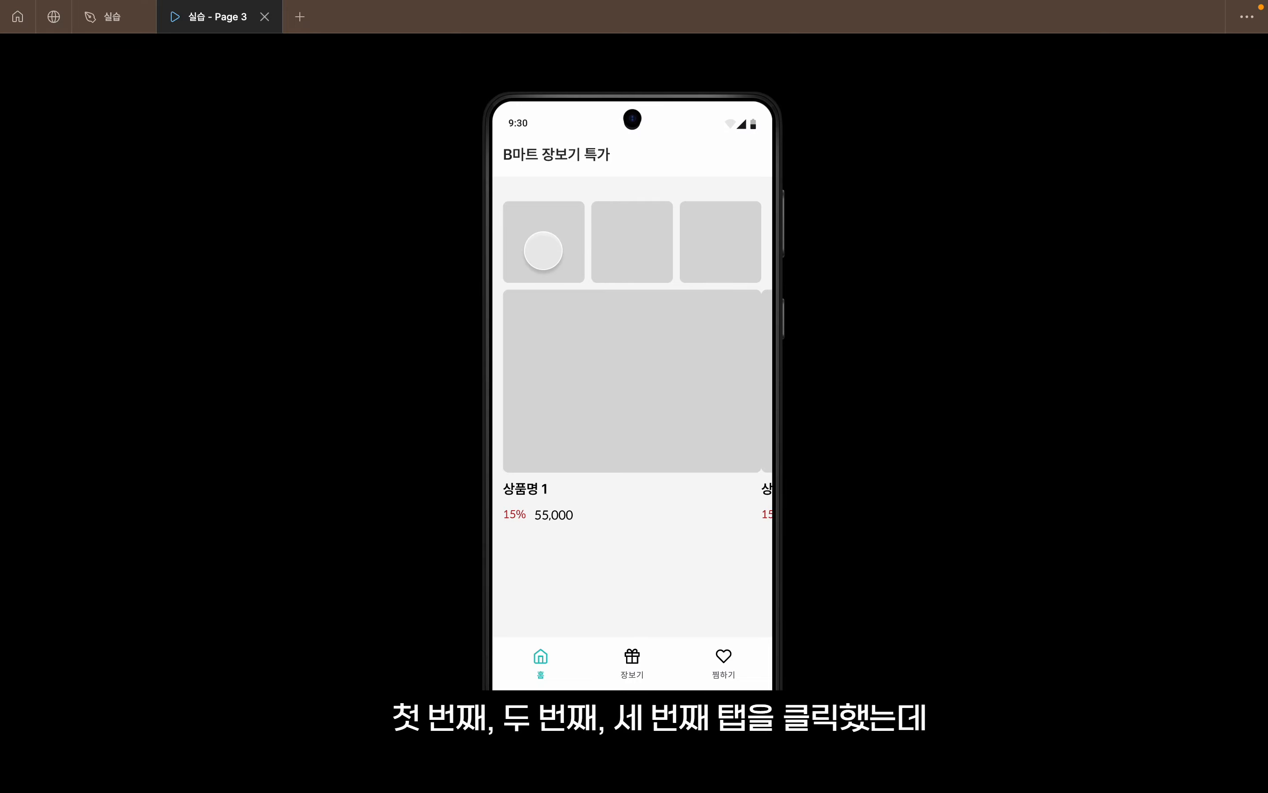
{"action": "left_click", "coordinate": [629, 407]}
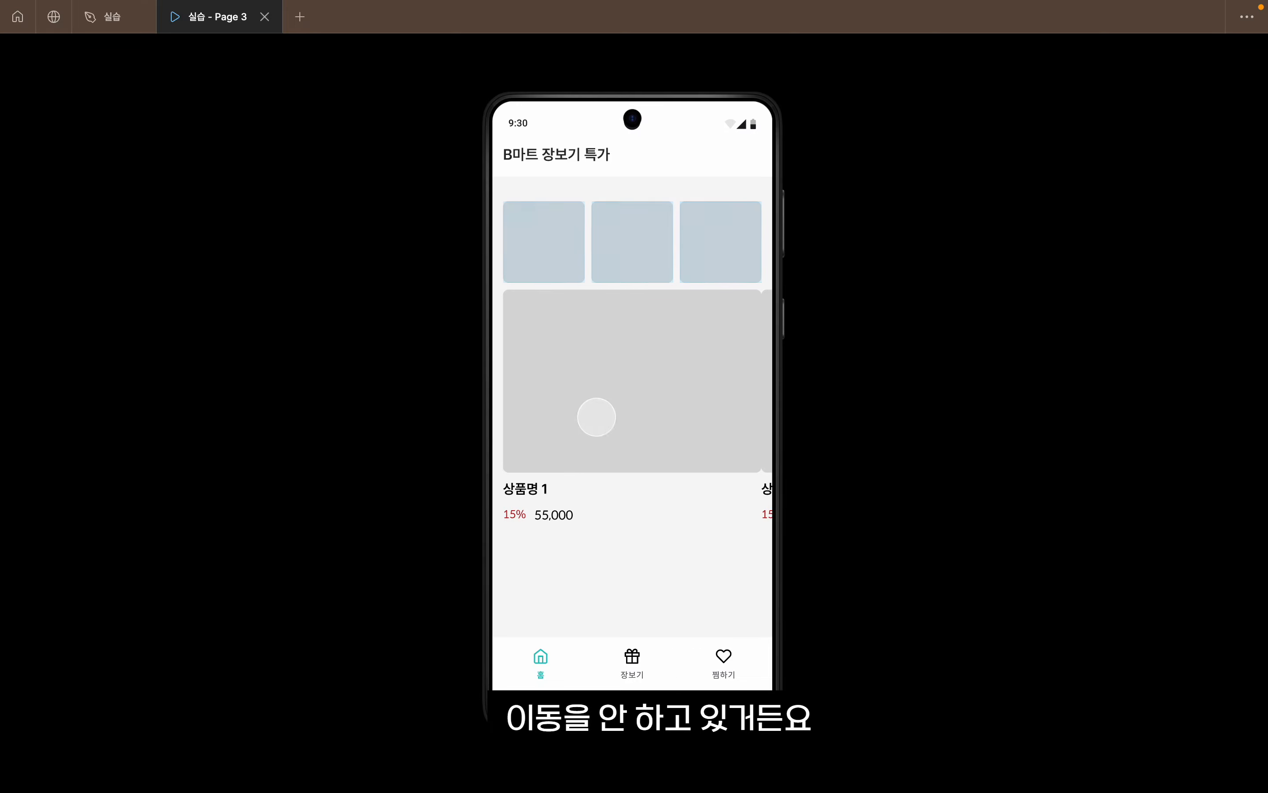
{"action": "left_click", "coordinate": [650, 422]}
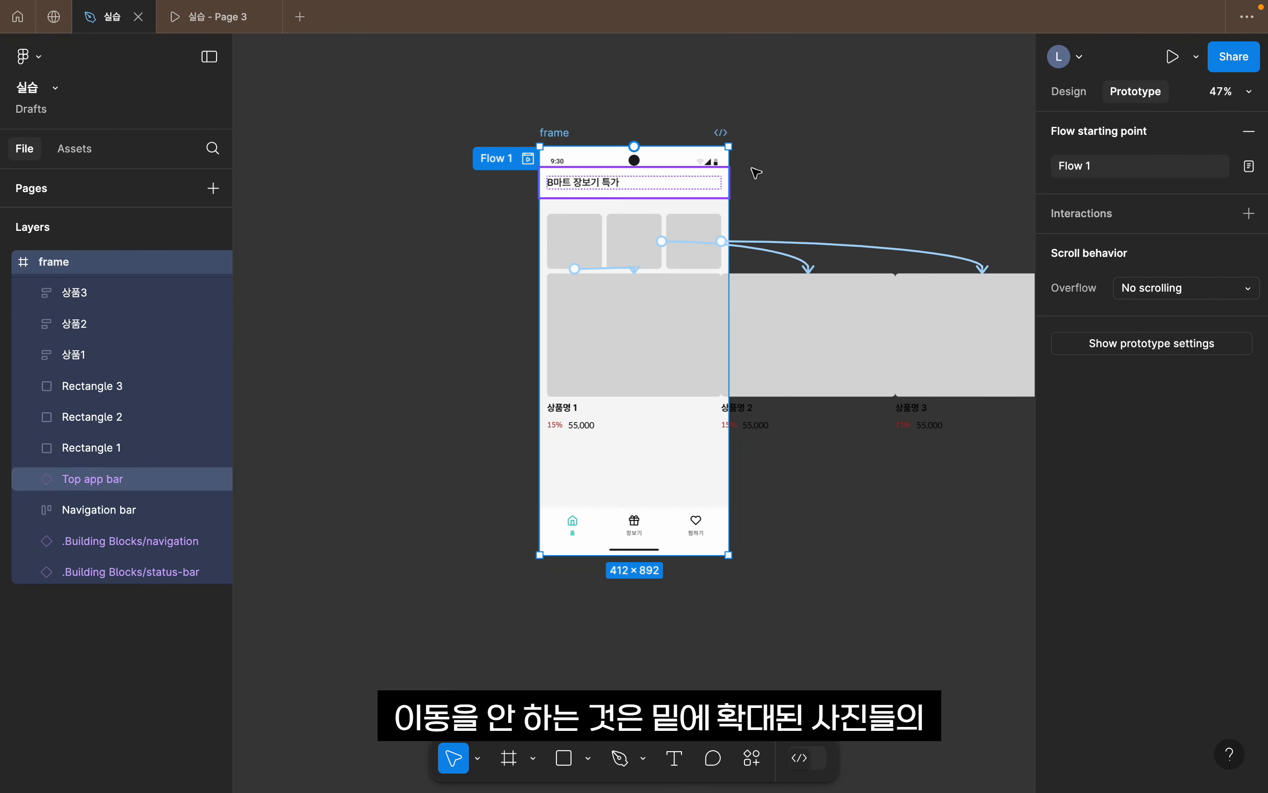
- Wrap 상품1, 상품2 and 상품3 together in a new frame with Frame selection
{"action": "left_click", "coordinate": [753, 170]}
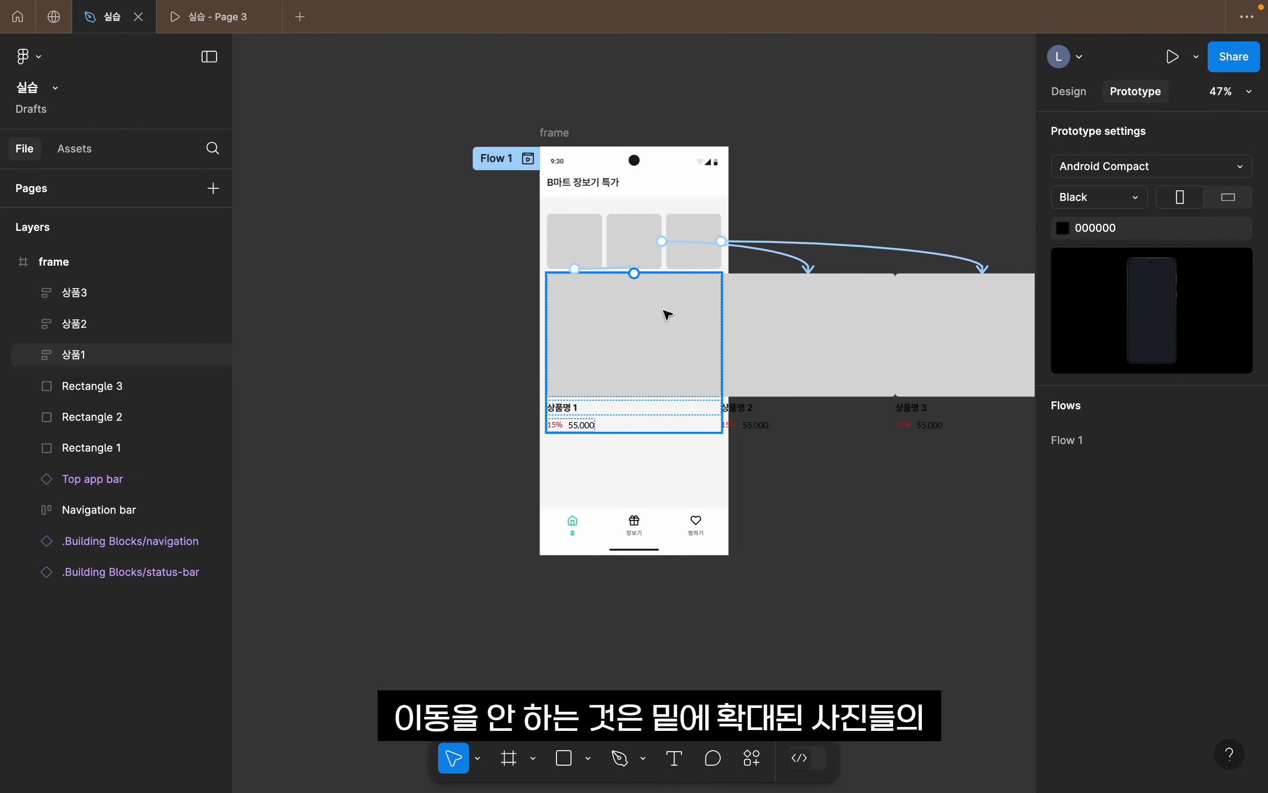
{"action": "left_click", "coordinate": [660, 311]}
{"action": "scroll", "coordinate": [660, 311], "scroll_direction": "down", "scroll_amount": 1}
{"action": "left_click", "coordinate": [749, 325], "text": "shift"}
{"action": "left_click", "coordinate": [868, 330], "text": "shift"}
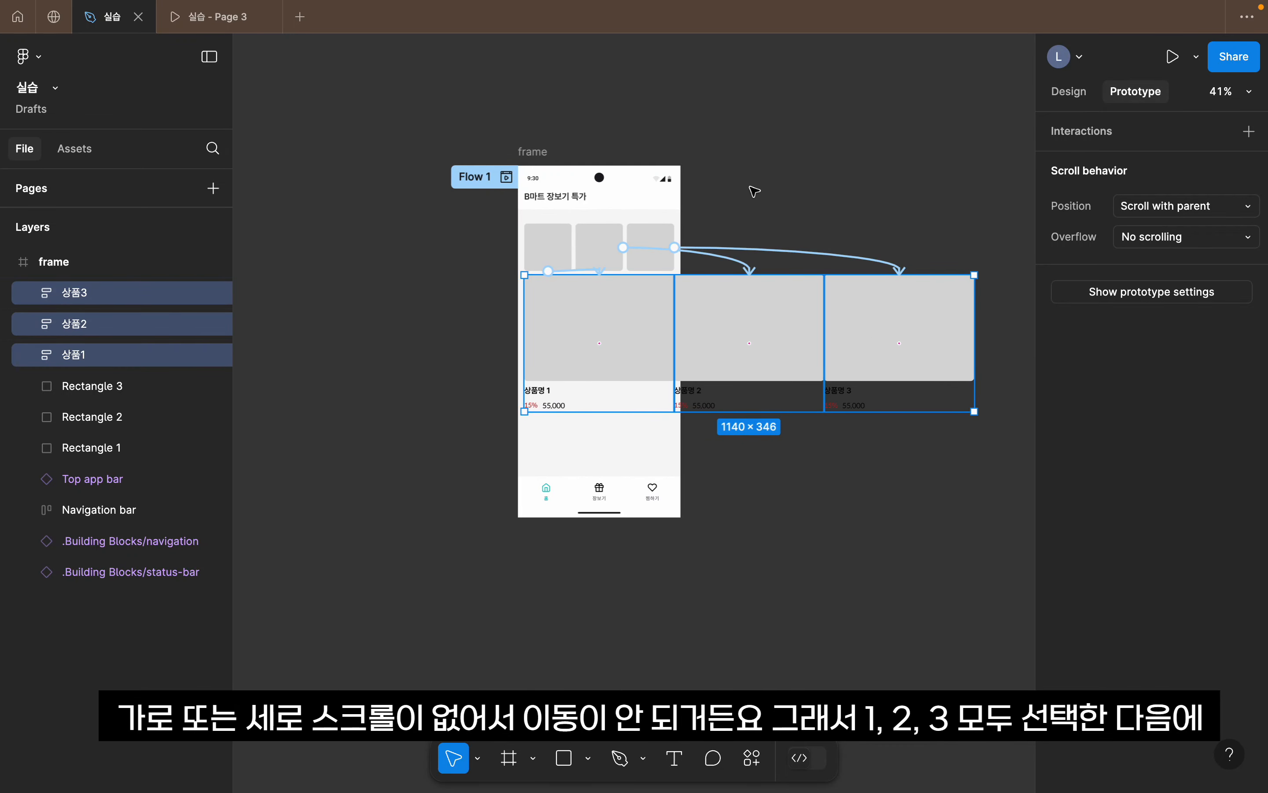
{"action": "right_click", "coordinate": [641, 313]}
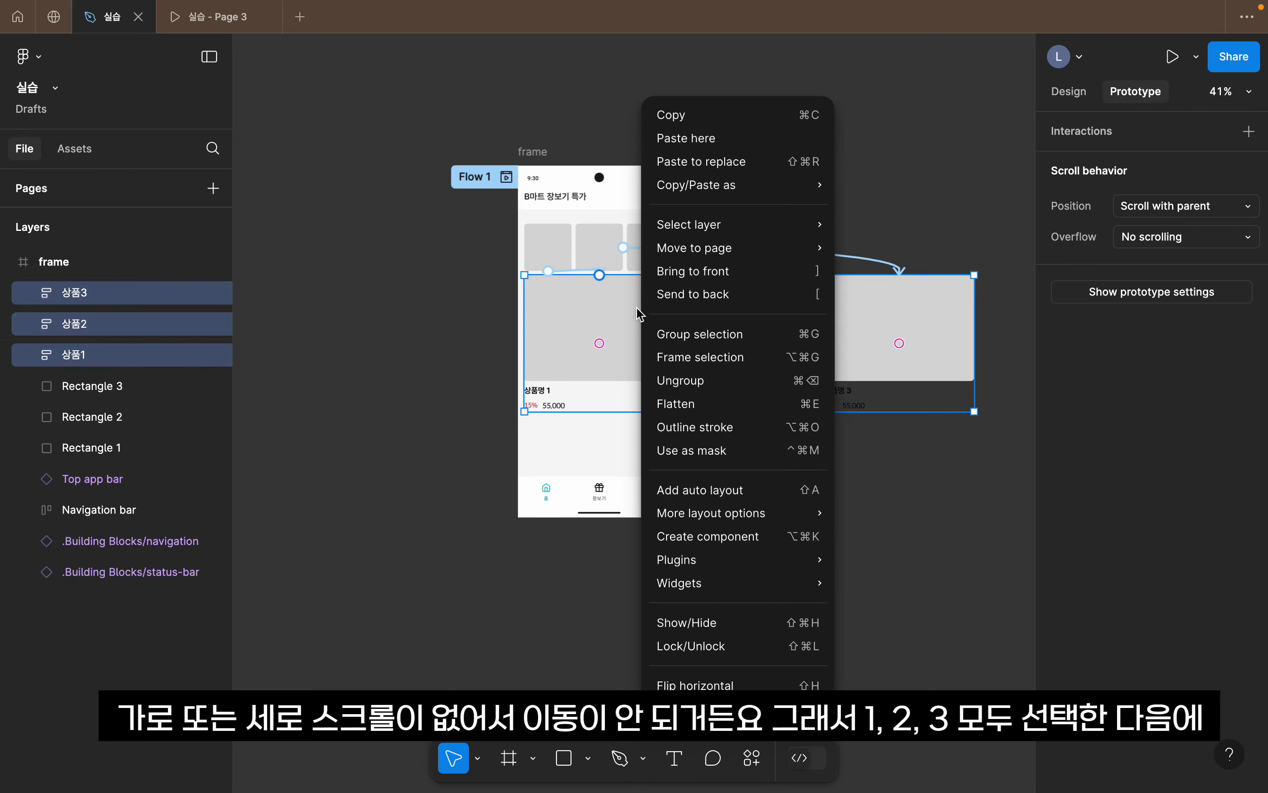
{"action": "left_click", "coordinate": [716, 368]}
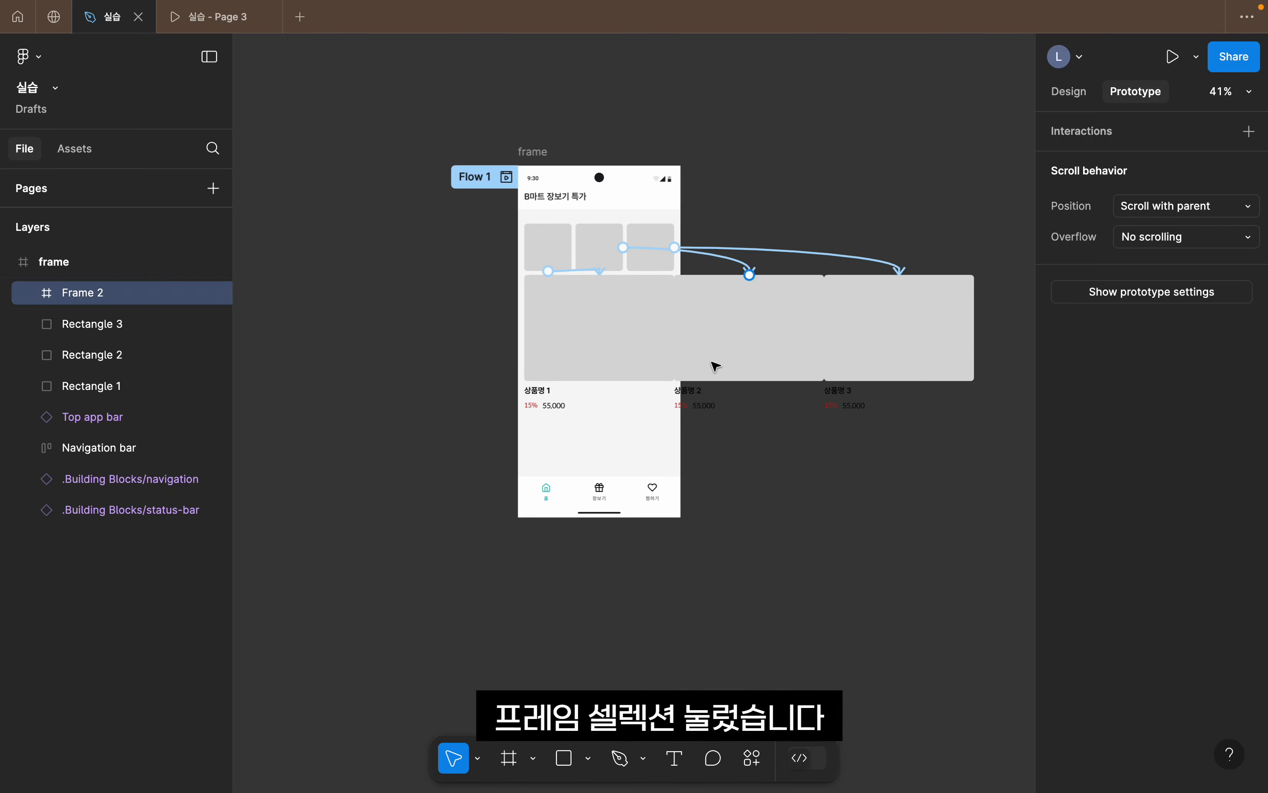
- Set the new product frame's overflow to Horizontal and narrow it to 380 wide so it bounds only the first card
{"action": "left_click", "coordinate": [1205, 239]}
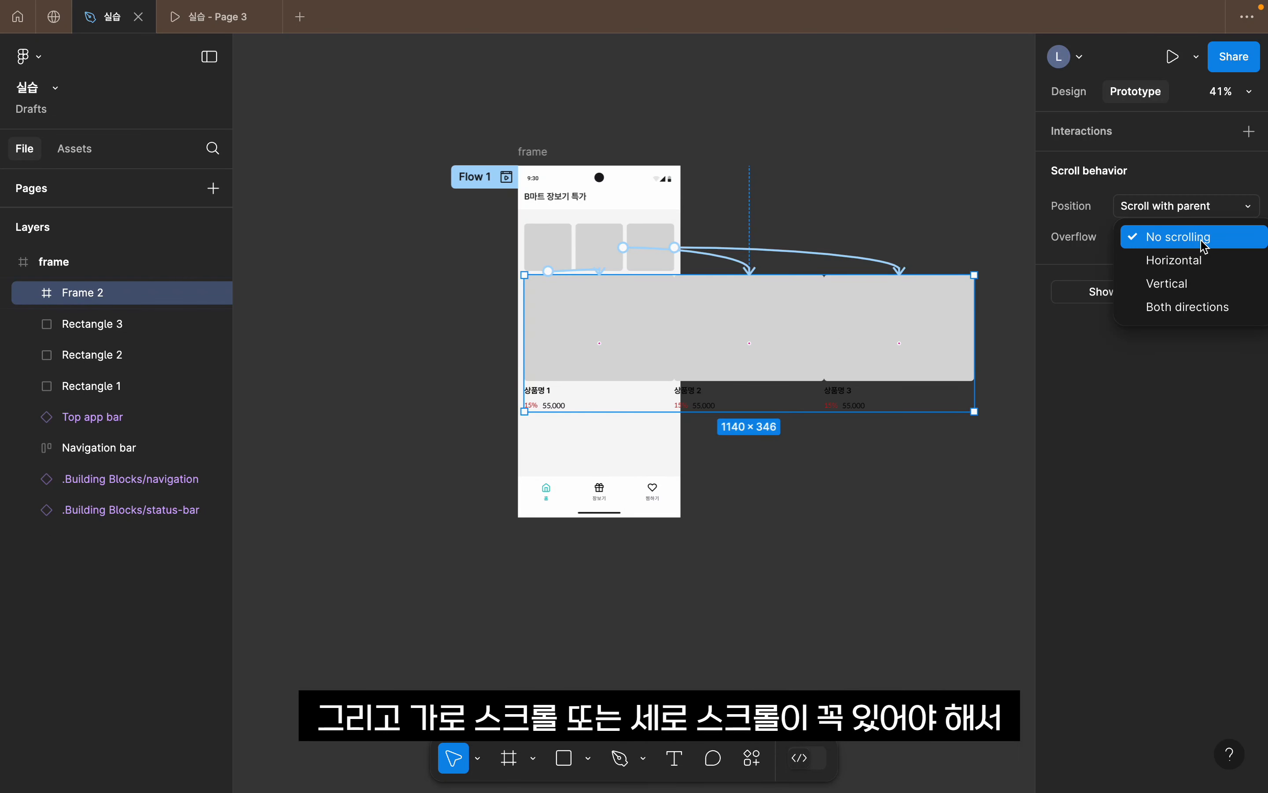
{"action": "left_click", "coordinate": [1164, 266]}
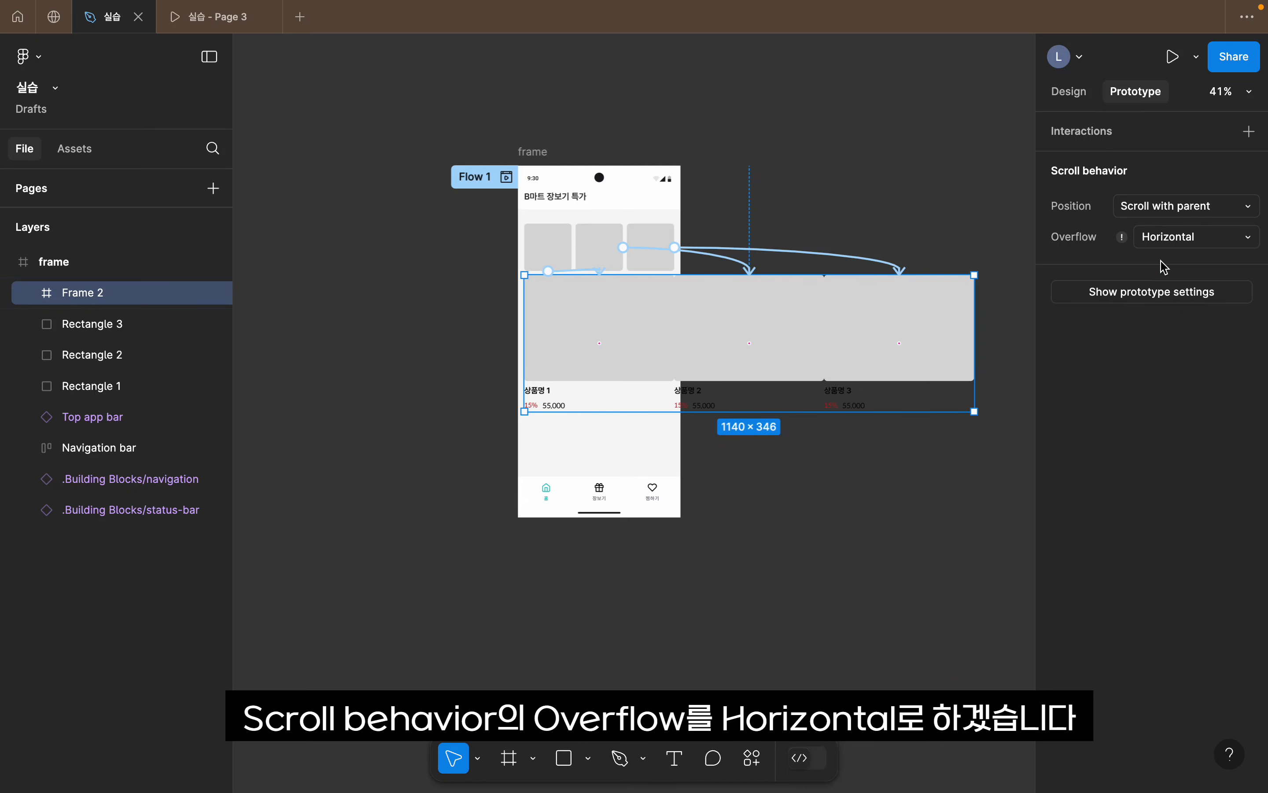
{"action": "mouse_move", "coordinate": [1130, 242]}
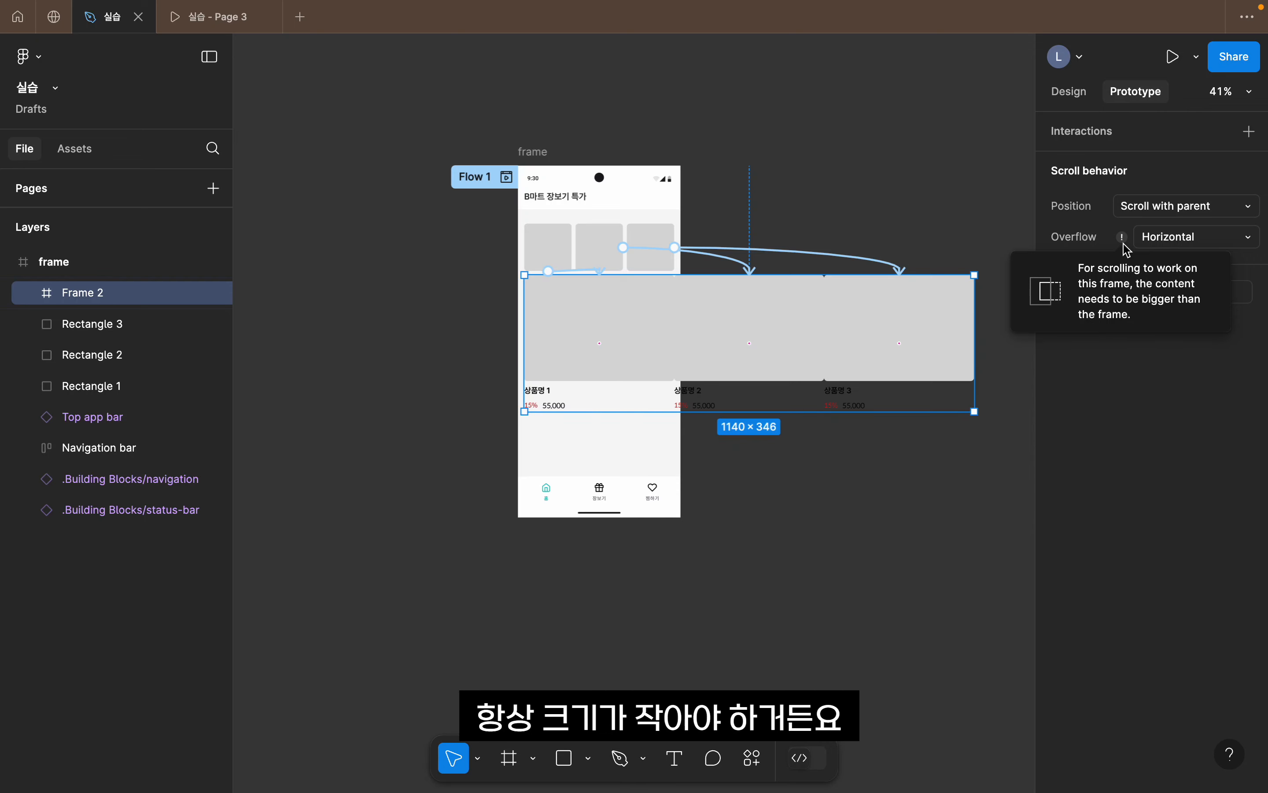
{"action": "left_click_drag", "start_coordinate": [975, 325], "coordinate": [676, 326]}
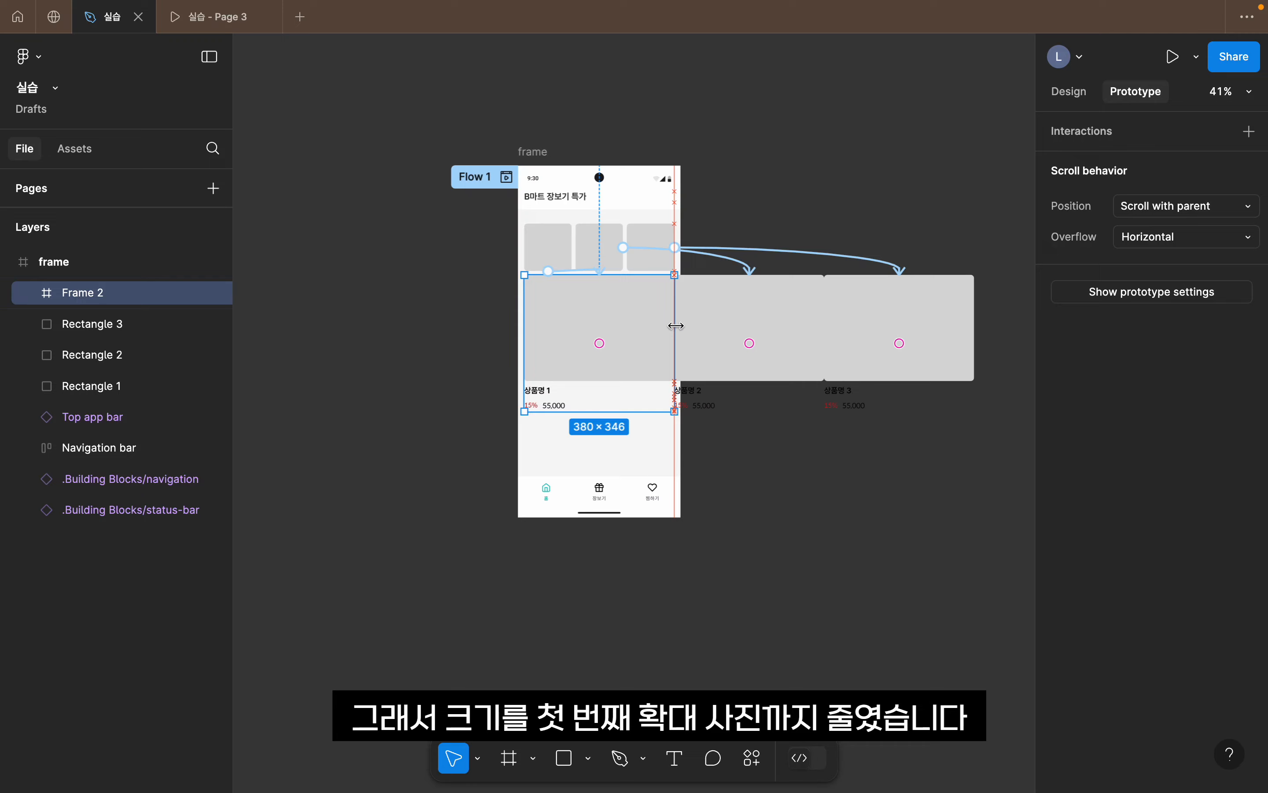
{"action": "scroll", "coordinate": [662, 331], "scroll_direction": "up", "scroll_amount": 5}
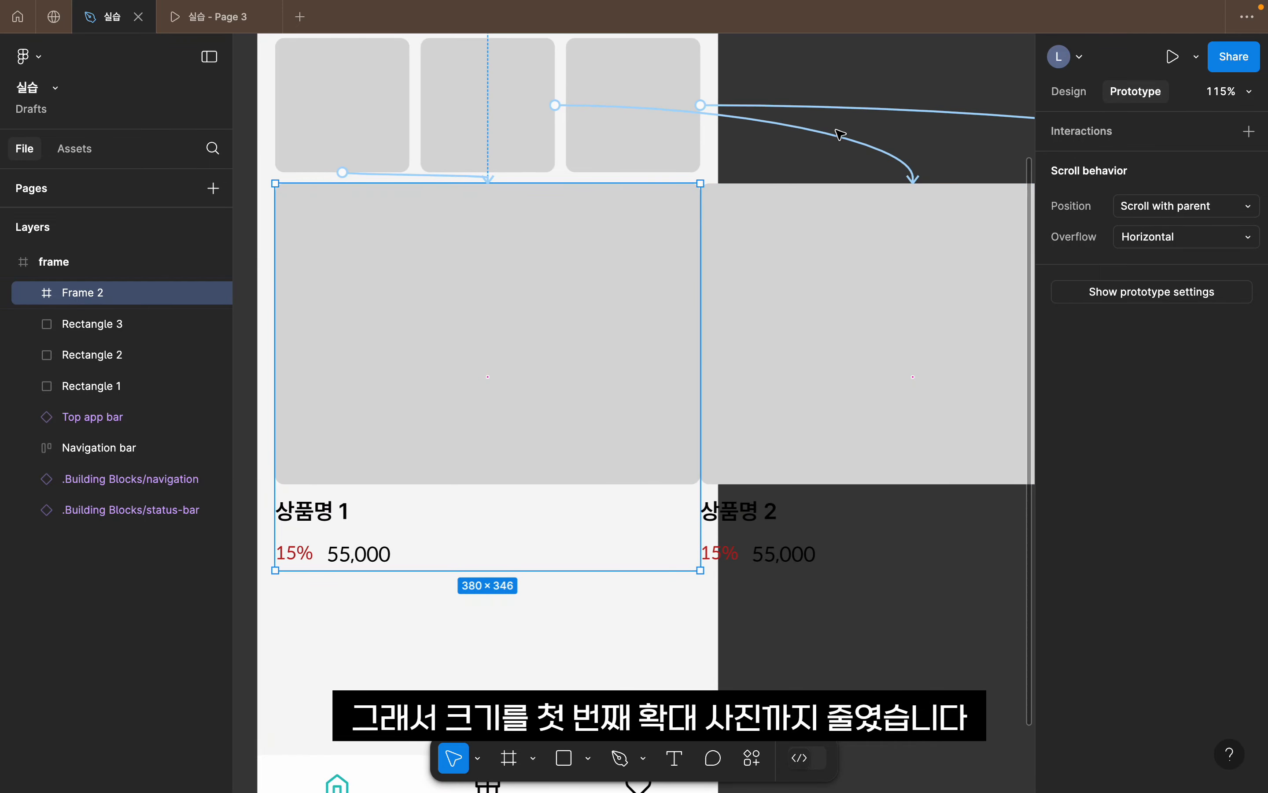
{"action": "left_click", "coordinate": [920, 177]}
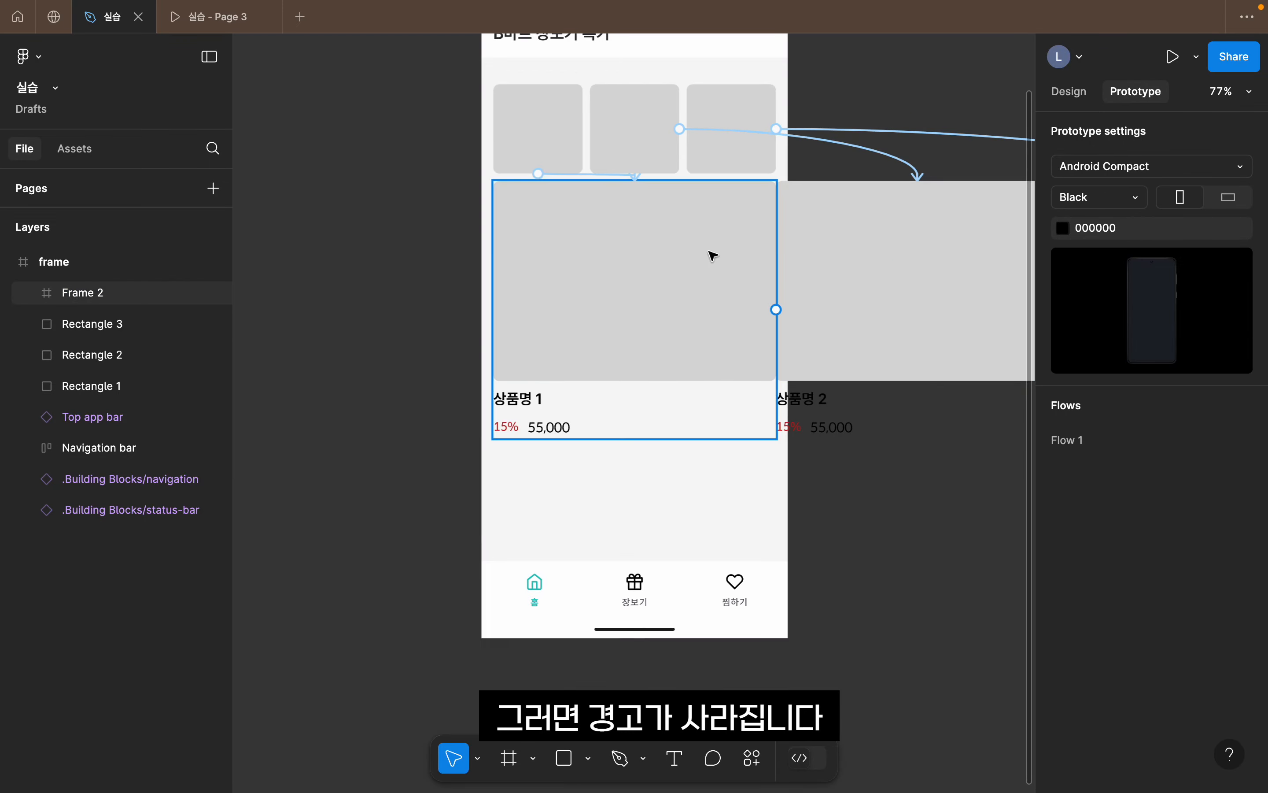
- Enable Clip content on the frame wrapping the product cards
{"action": "left_click", "coordinate": [711, 254]}
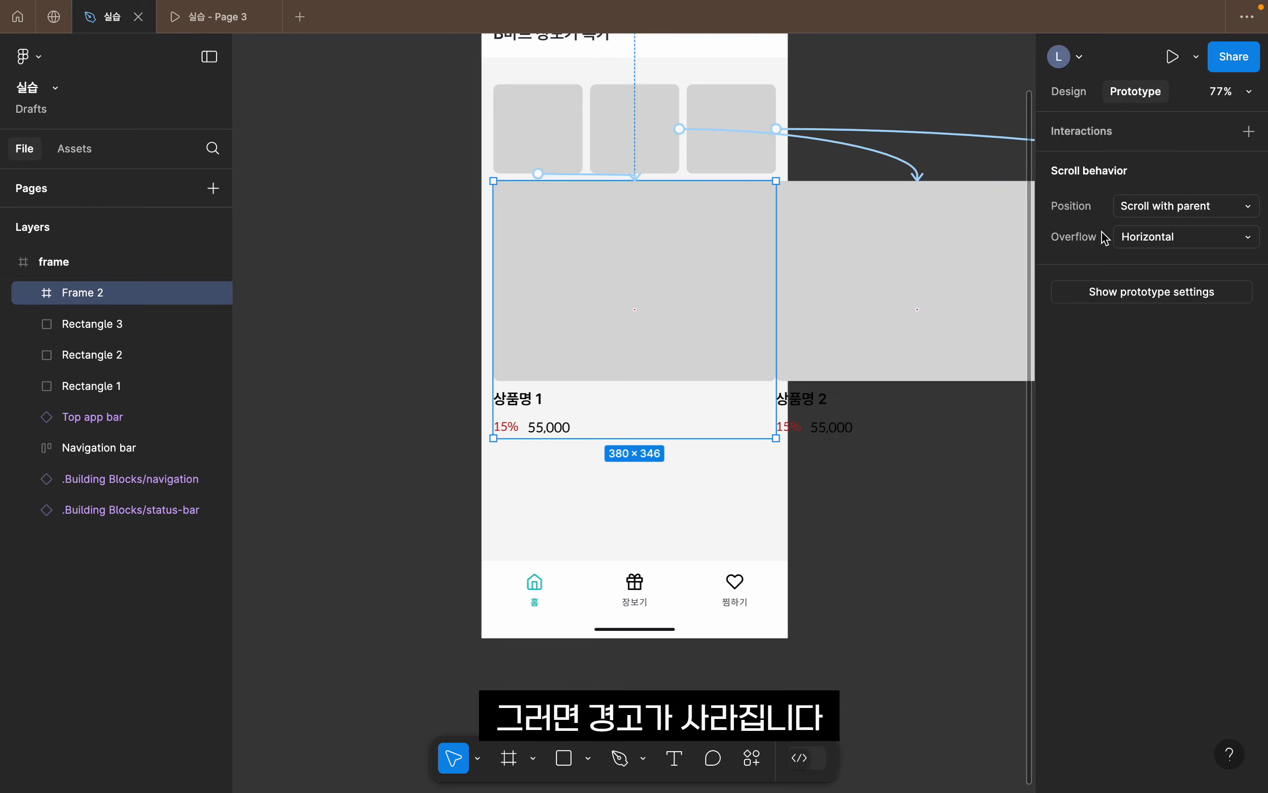
{"action": "scroll", "coordinate": [885, 294], "scroll_direction": "down", "scroll_amount": 5}
{"action": "left_click_drag", "start_coordinate": [886, 294], "coordinate": [715, 350]}
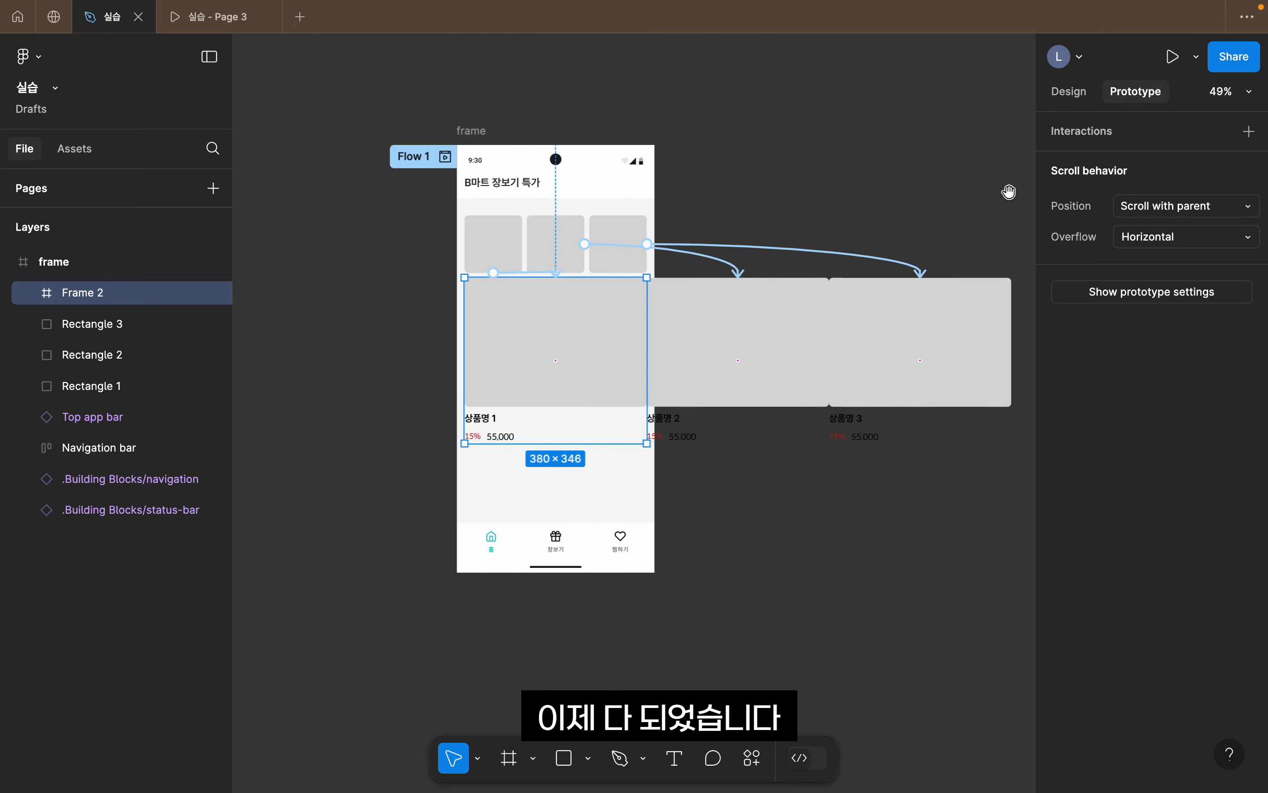
{"action": "left_click", "coordinate": [1069, 92]}
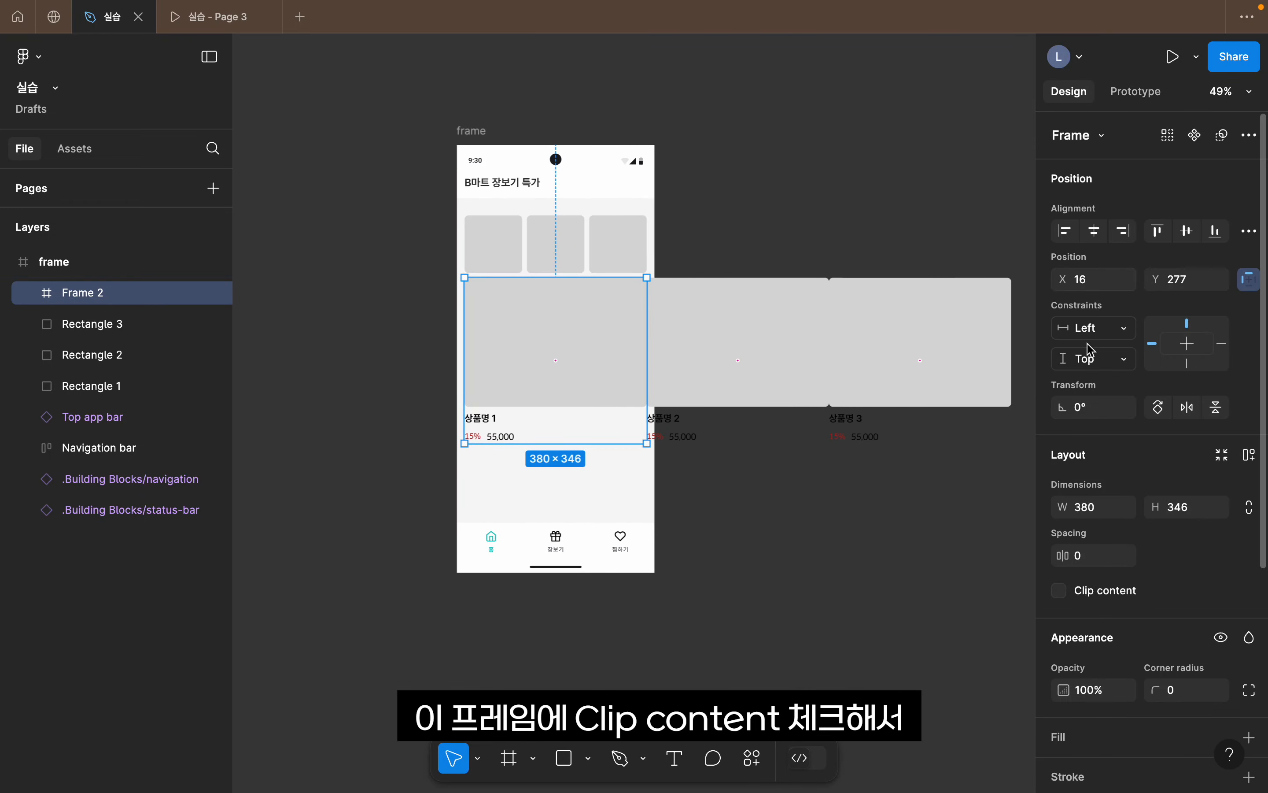
{"action": "left_click", "coordinate": [1064, 592]}
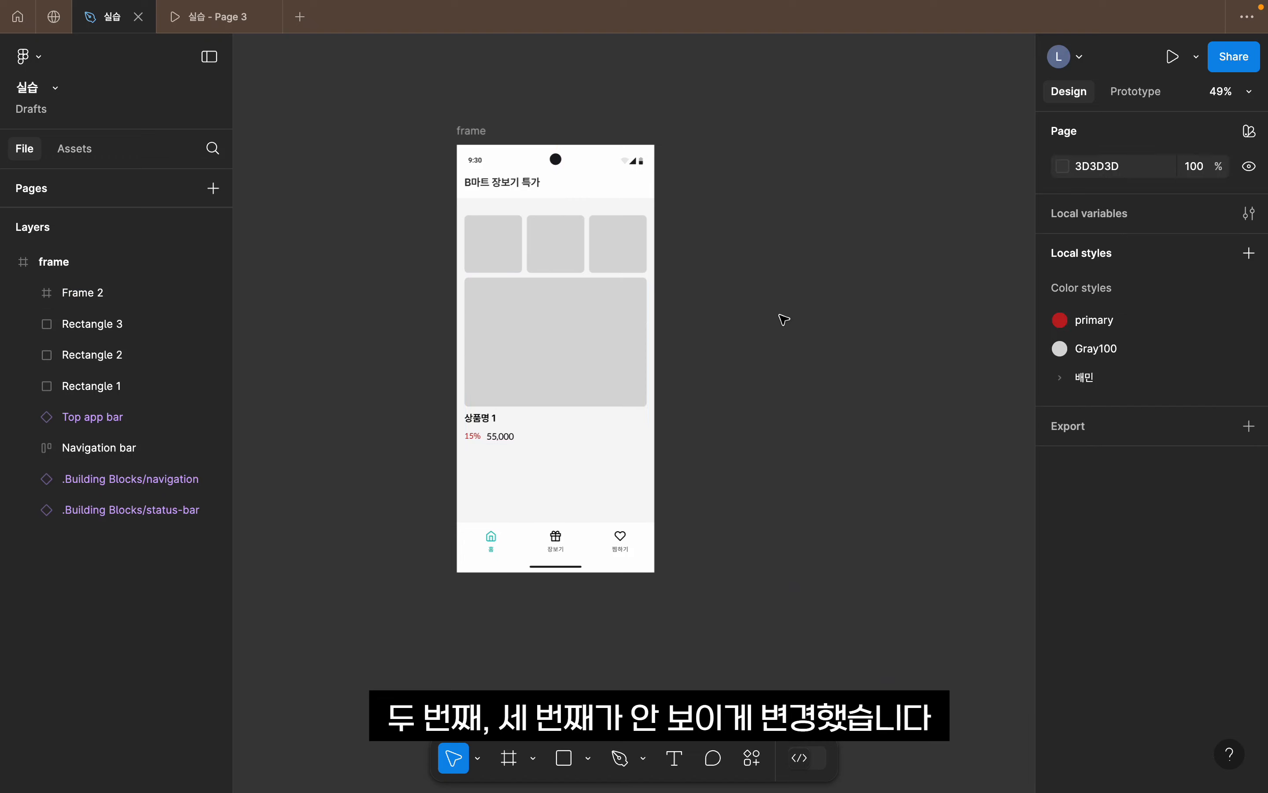
{"action": "left_click", "coordinate": [689, 429]}
- Present the top-level frame again and test the second and third thumbnails in the preview
{"action": "left_click_drag", "start_coordinate": [751, 295], "coordinate": [871, 306]}
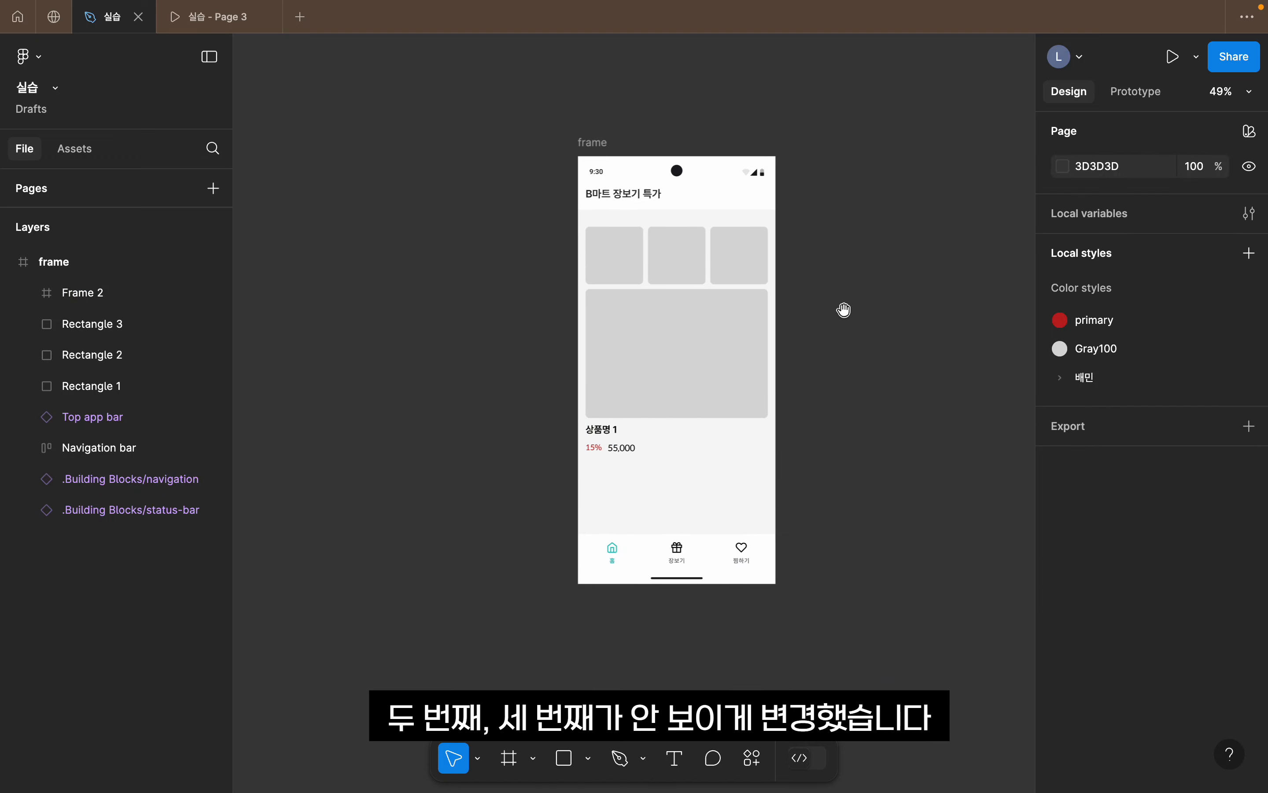
{"action": "left_click", "coordinate": [598, 146]}
{"action": "left_click", "coordinate": [600, 150]}
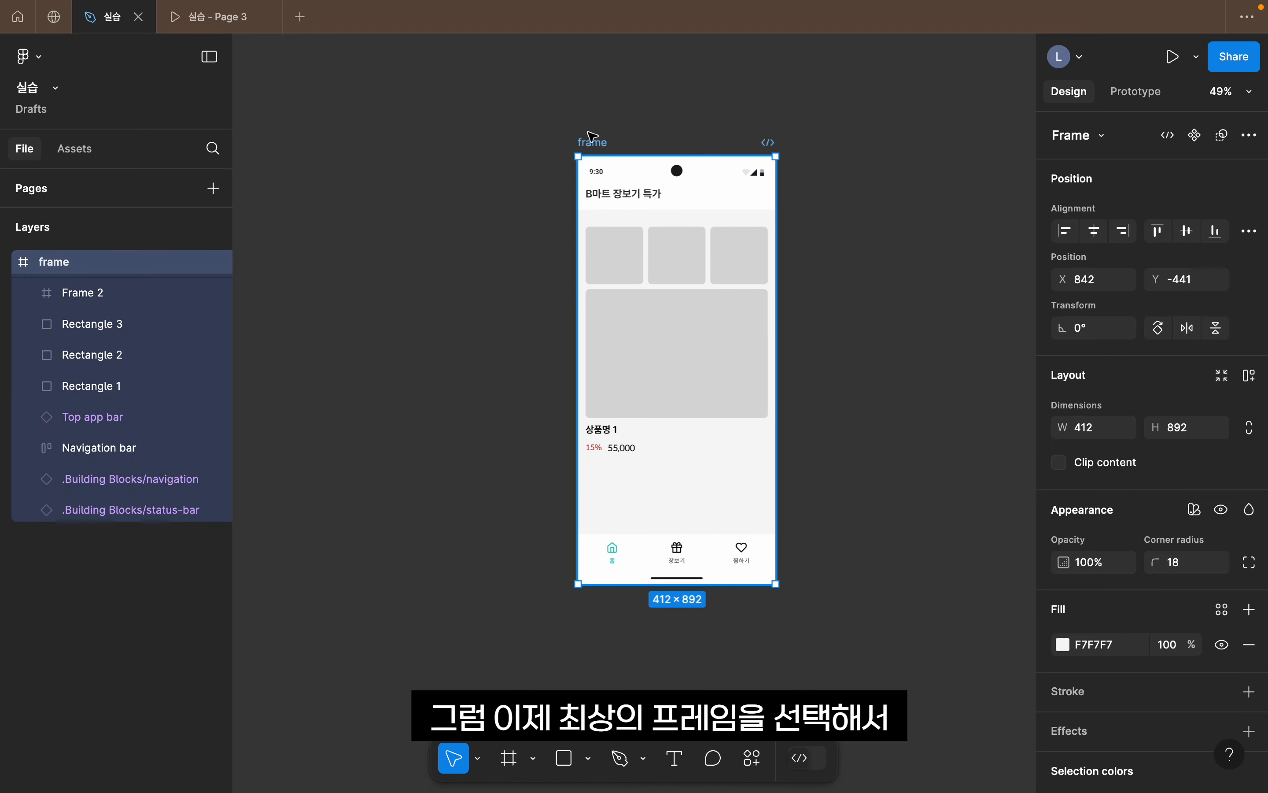
{"action": "left_click", "coordinate": [1174, 59]}
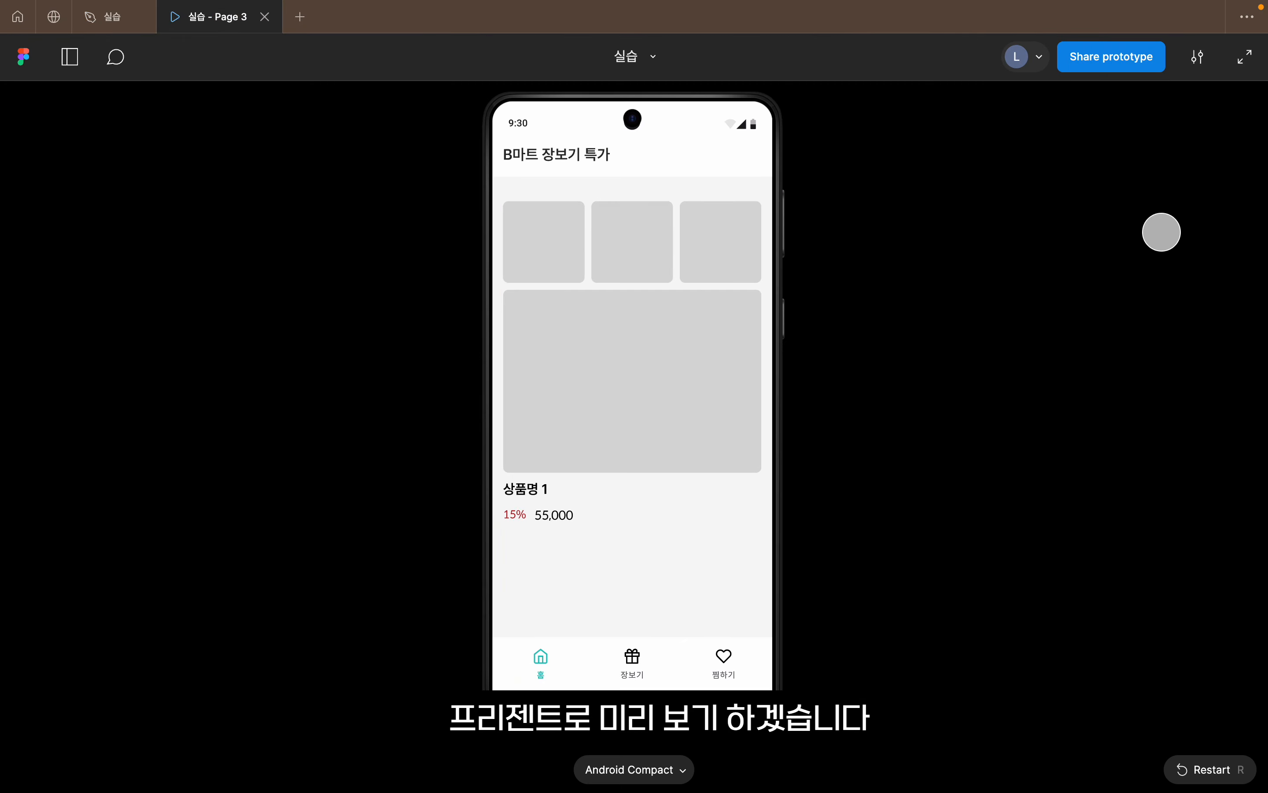
{"action": "left_click", "coordinate": [639, 237]}
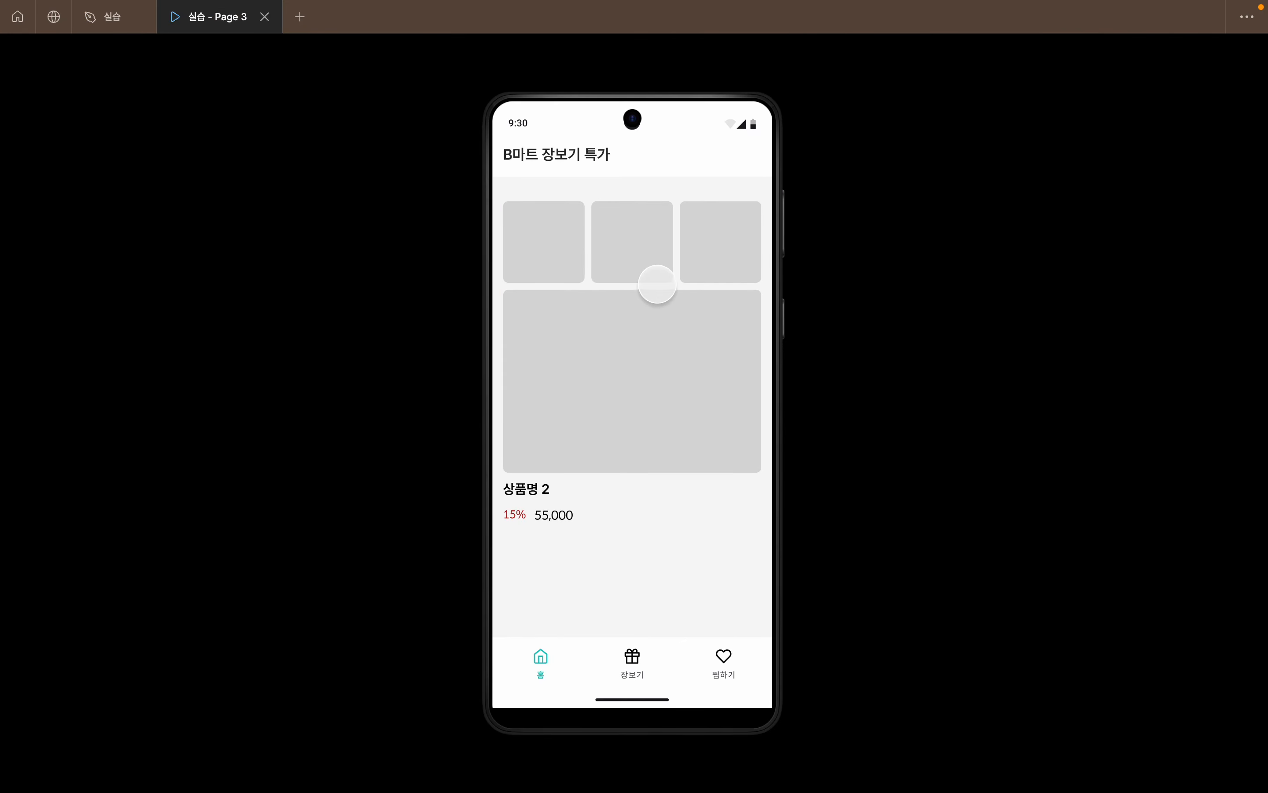
{"action": "left_click", "coordinate": [709, 245]}
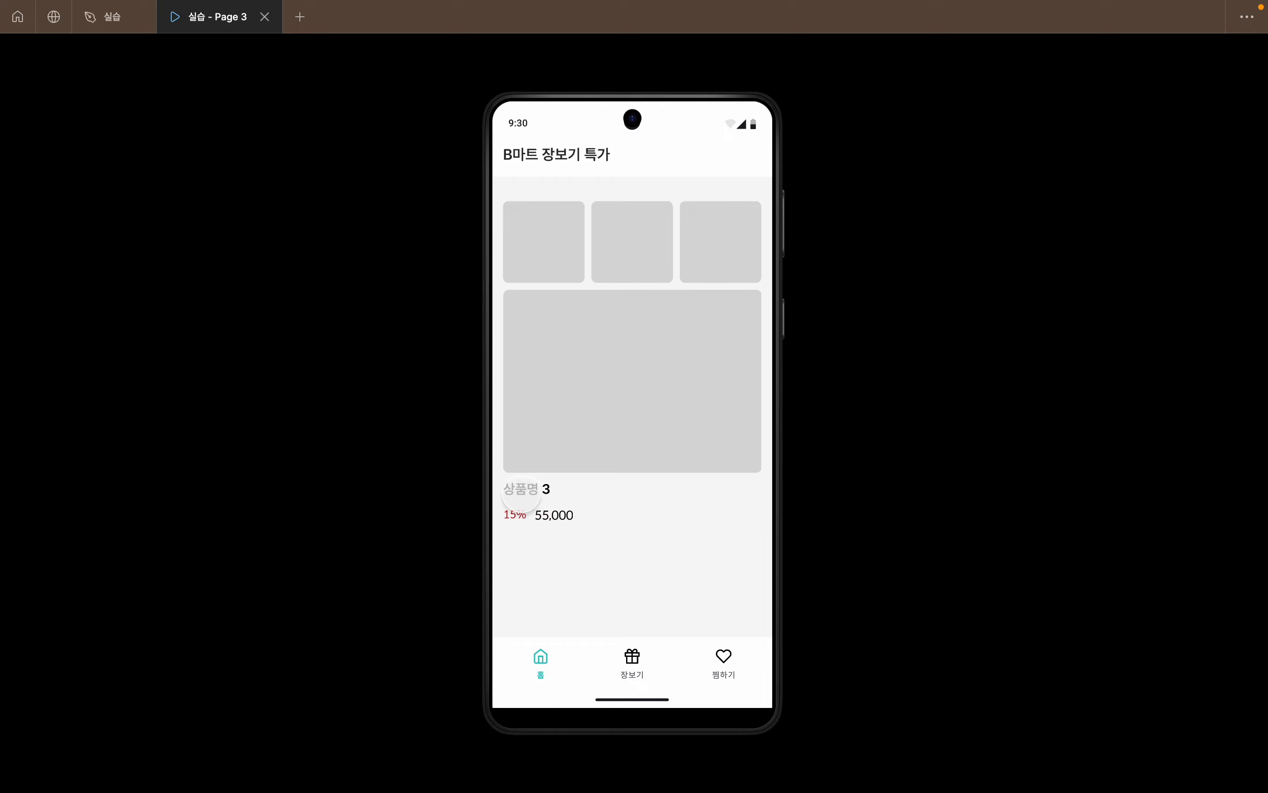
- Test the three thumbnails repeatedly in the preview, checking that each one scrolls to its matching product card
{"action": "left_click", "coordinate": [629, 236]}
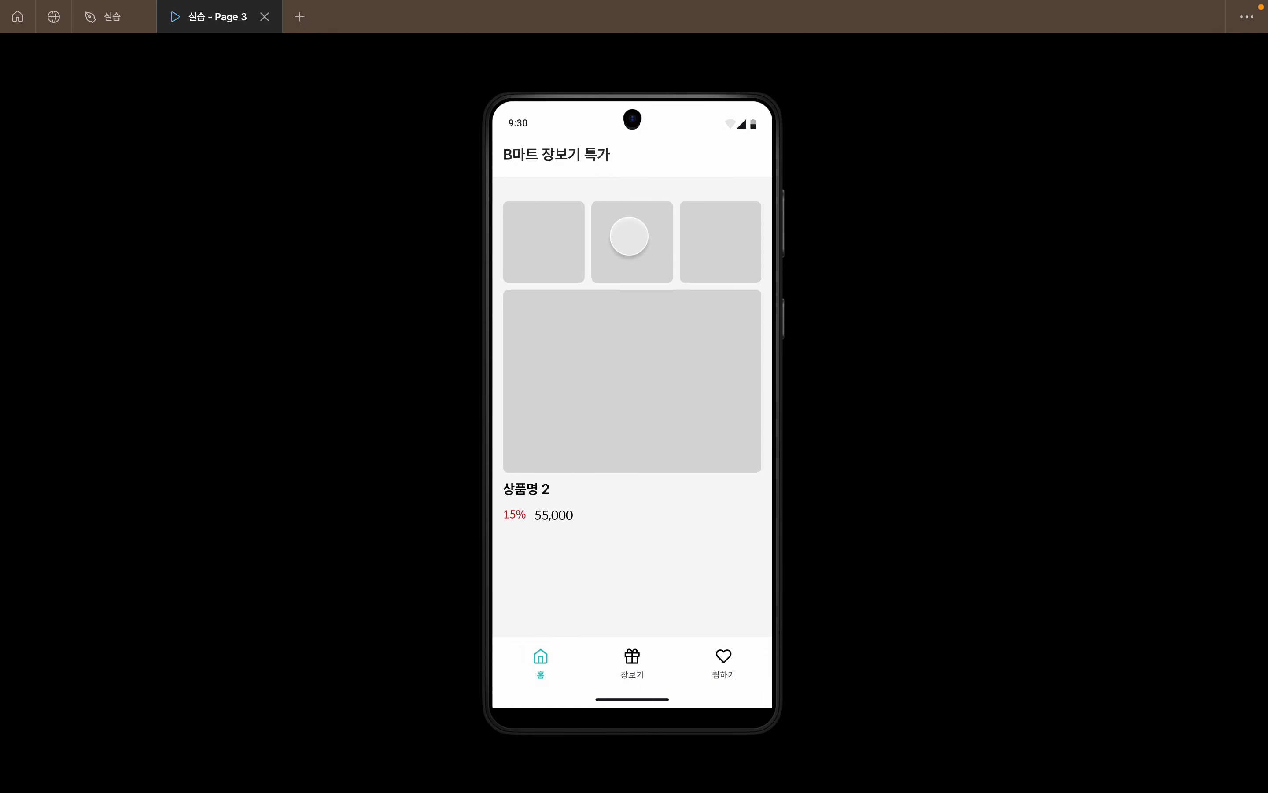
{"action": "left_click", "coordinate": [541, 255]}
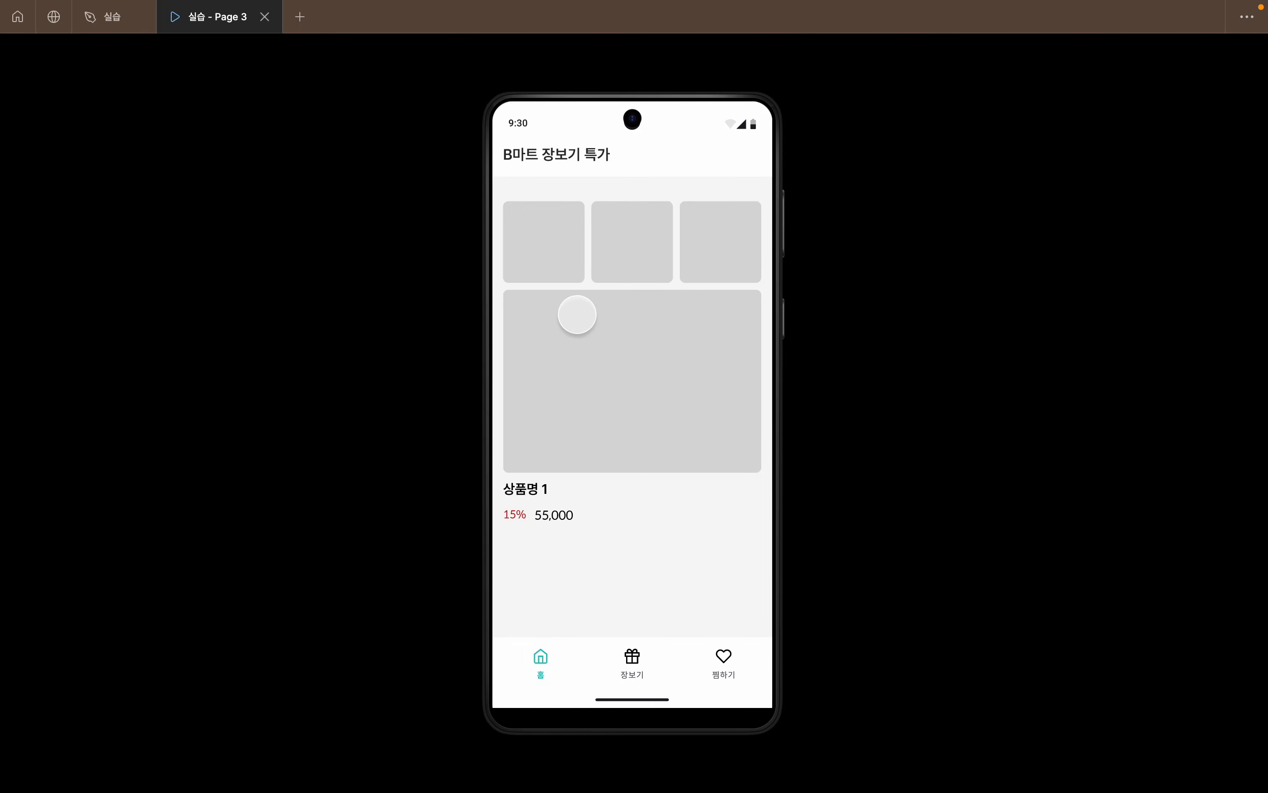
{"action": "left_click", "coordinate": [623, 252]}
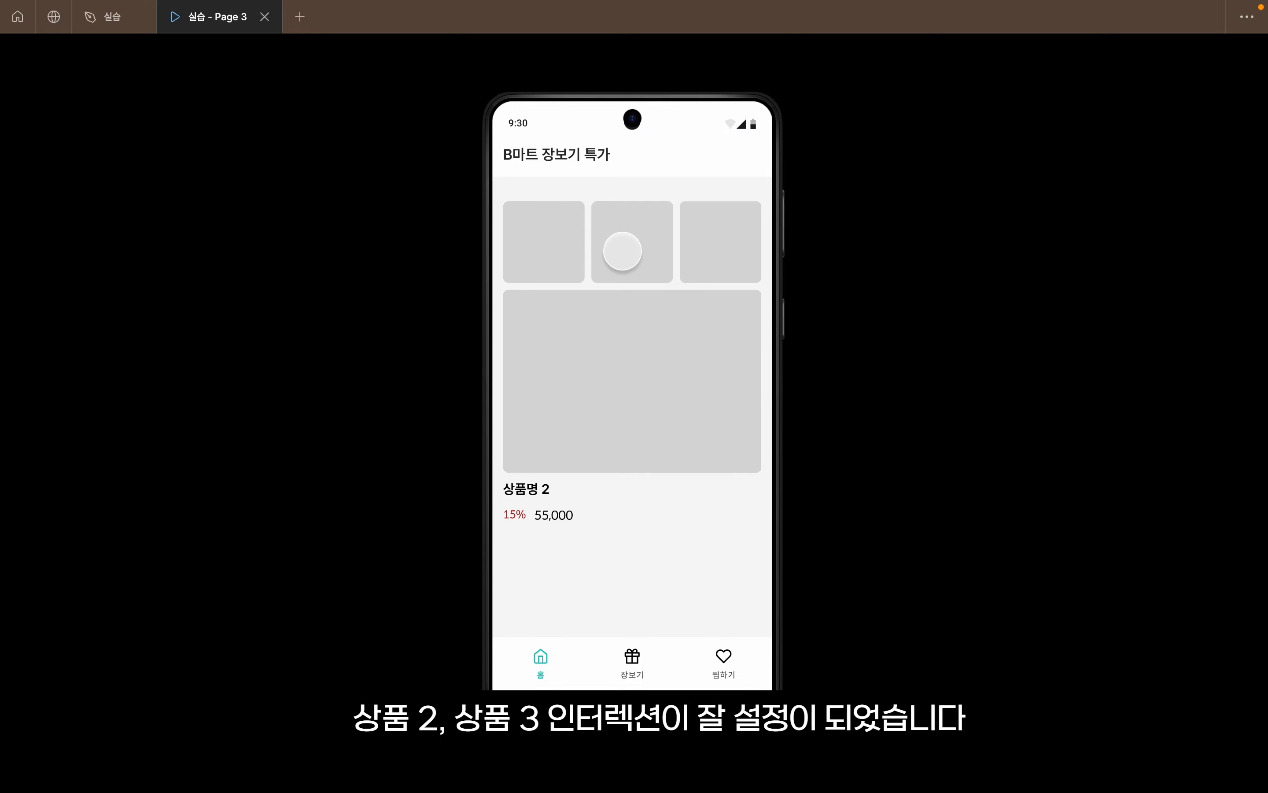
{"action": "left_click", "coordinate": [697, 248]}
{"action": "left_click", "coordinate": [604, 251]}
{"action": "left_click", "coordinate": [540, 249]}
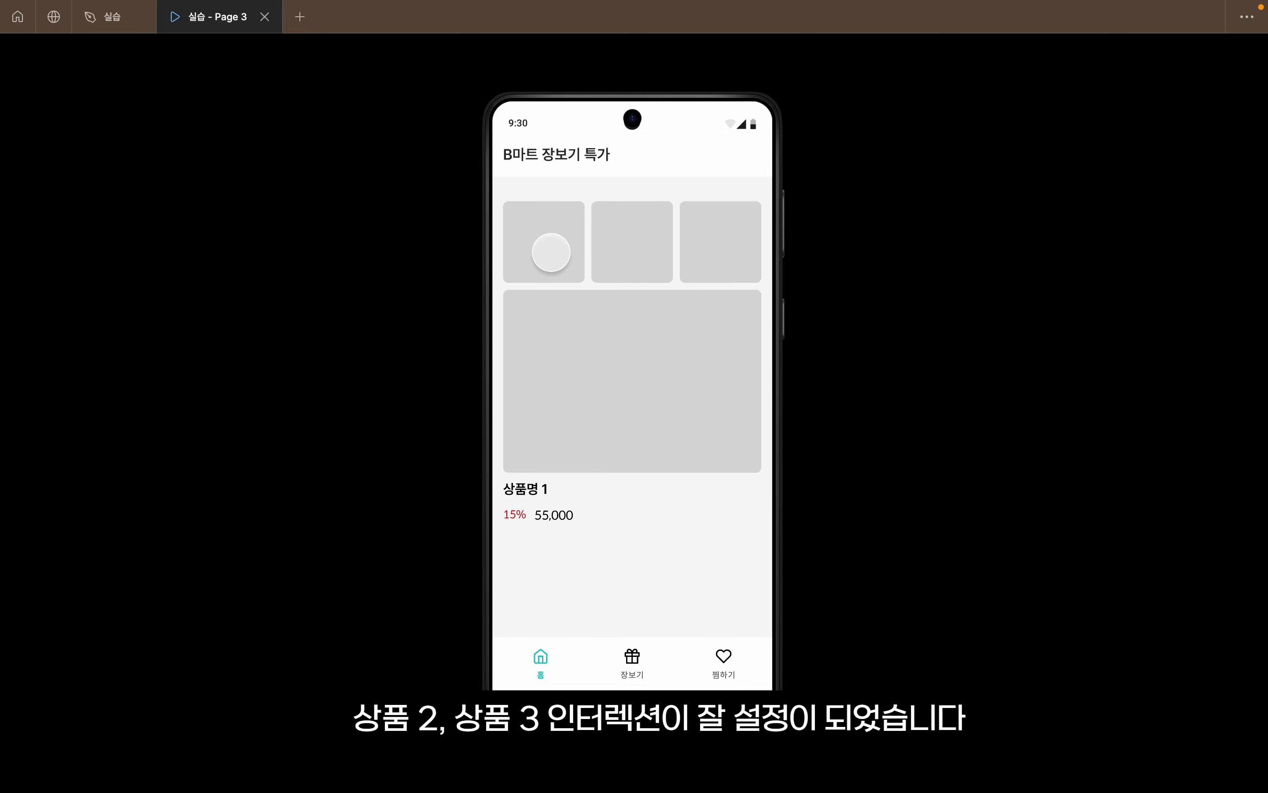
{"action": "left_click", "coordinate": [692, 247]}
{"action": "left_click", "coordinate": [546, 251]}
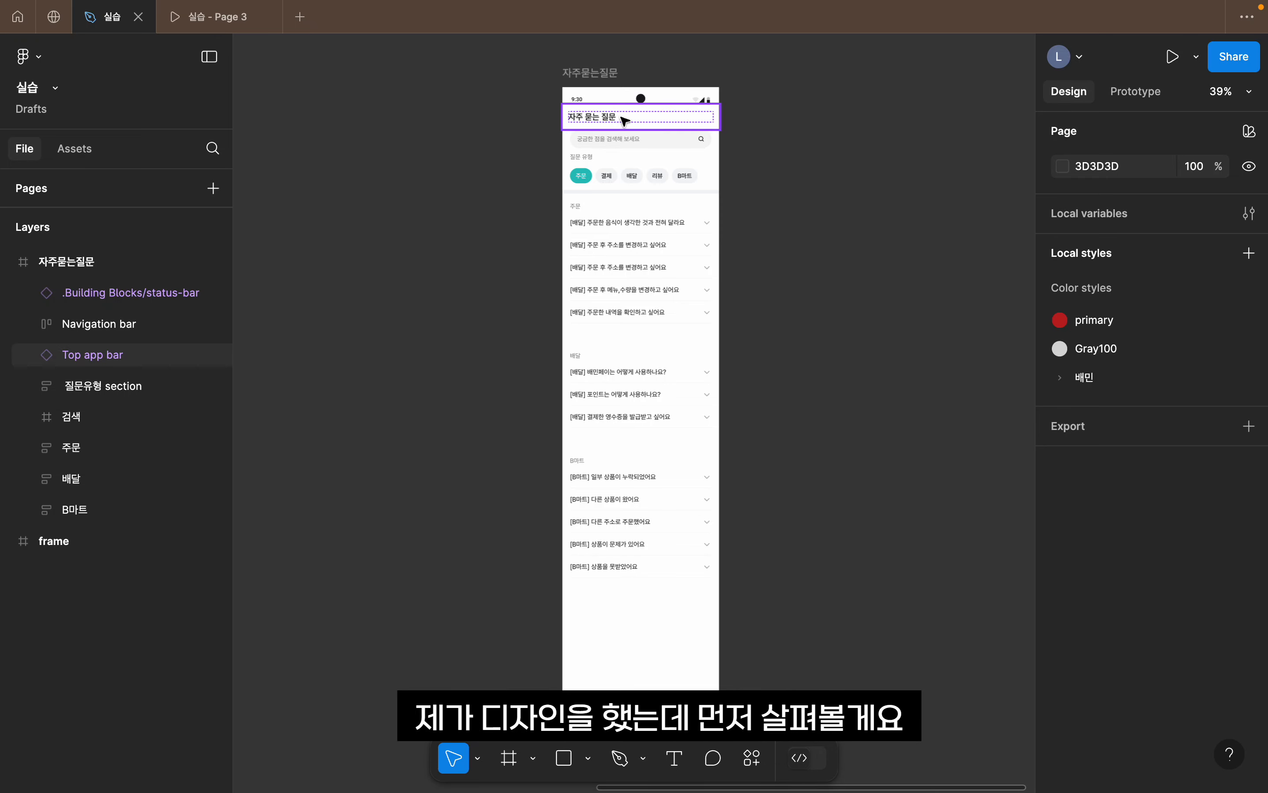
- Examine the 자주묻는질문 frame's status bar, Top app bar, 검색 field, 질문유형 section and Navigation bar
{"action": "left_click", "coordinate": [596, 102]}
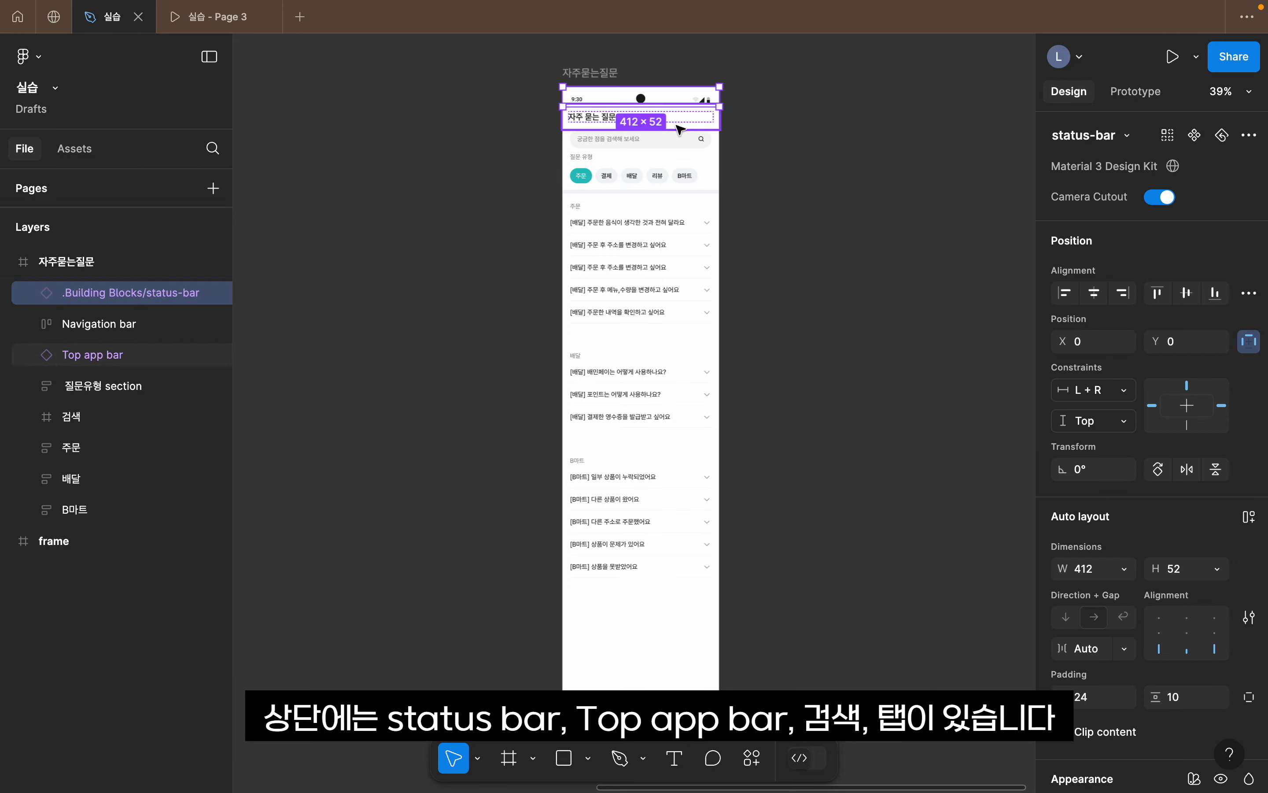
{"action": "left_click", "coordinate": [681, 130]}
{"action": "left_click", "coordinate": [691, 139]}
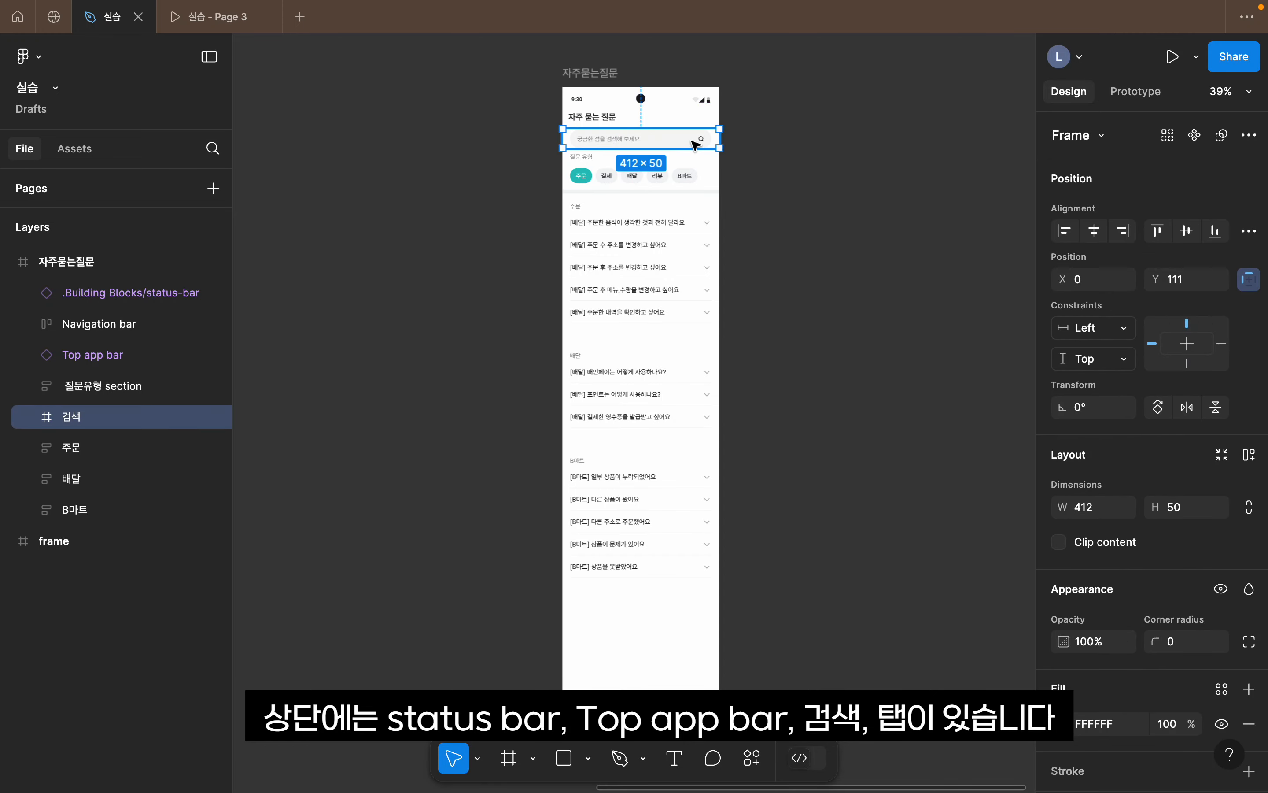
{"action": "left_click", "coordinate": [705, 167]}
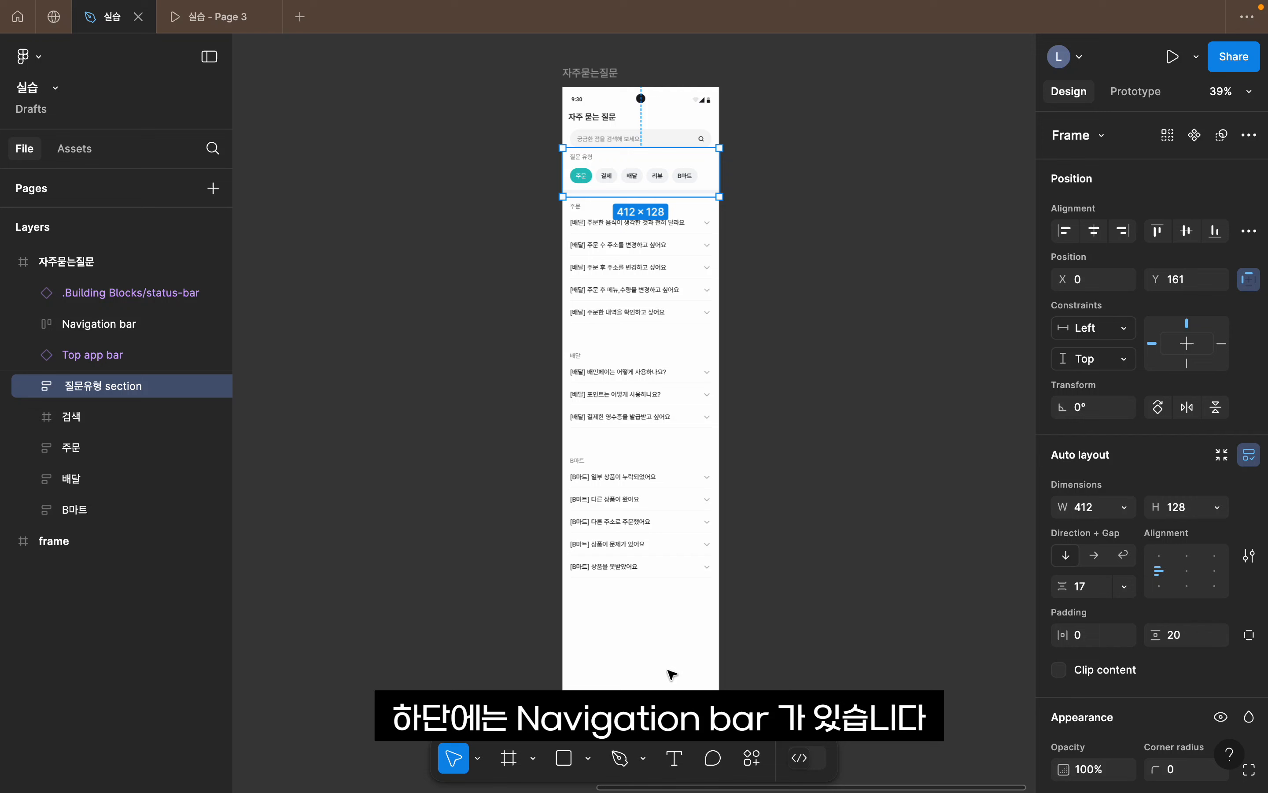
{"action": "left_click", "coordinate": [675, 703]}
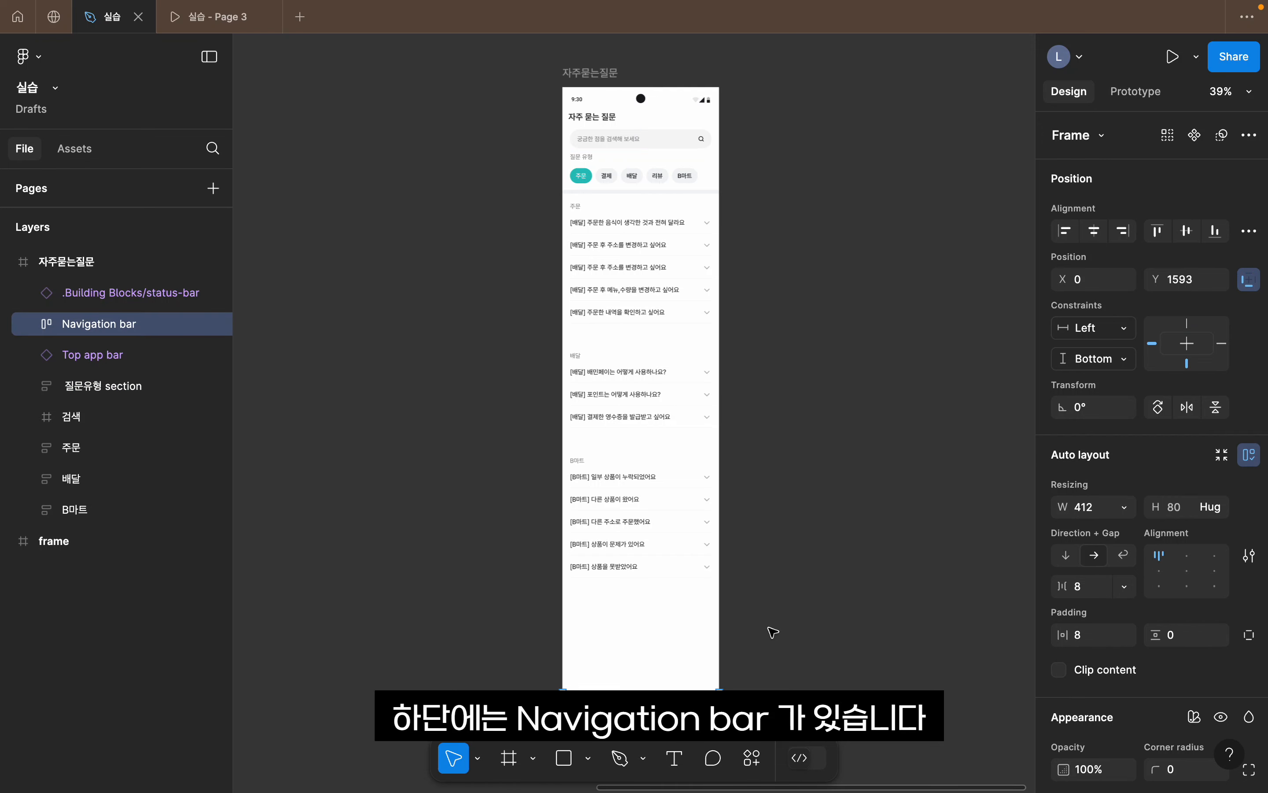
{"action": "left_click", "coordinate": [784, 181]}
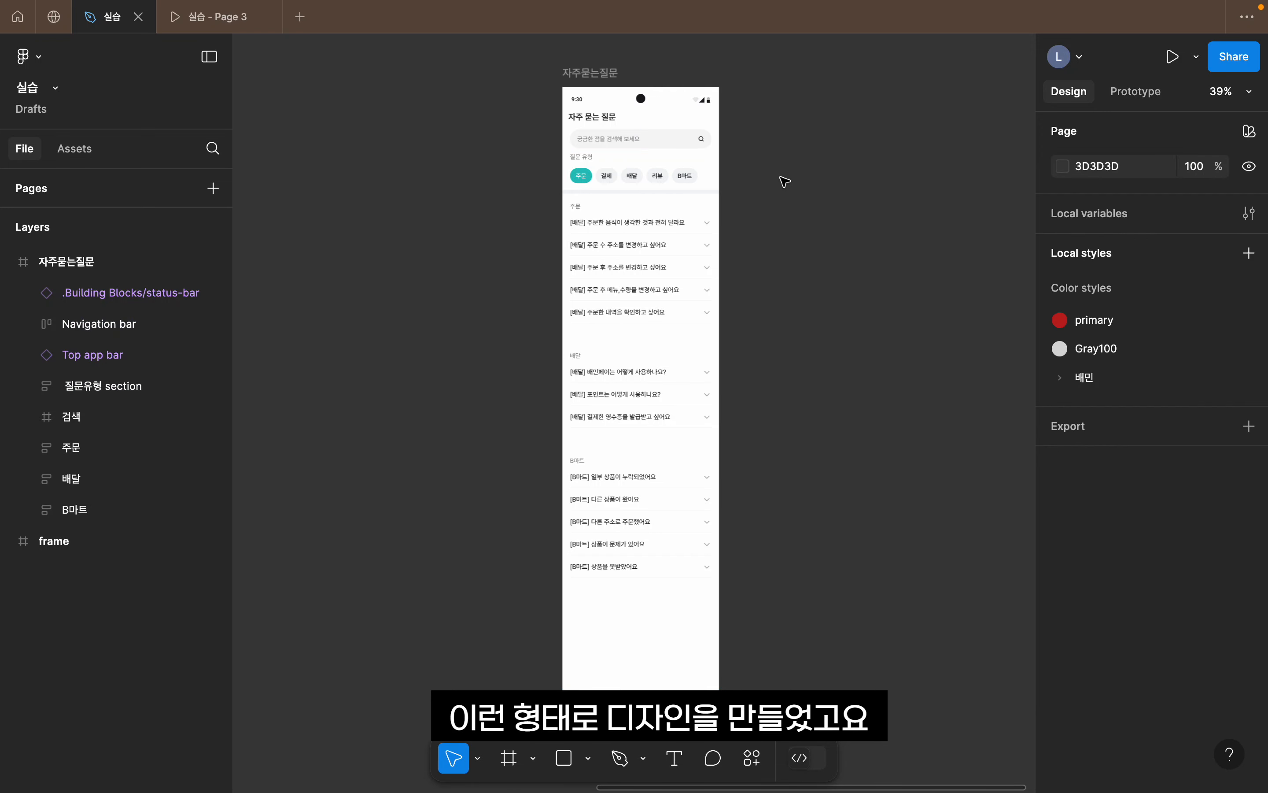
- Inspect the 주문, 배달 and B마트 question sections and their layer names
{"action": "left_click", "coordinate": [618, 226]}
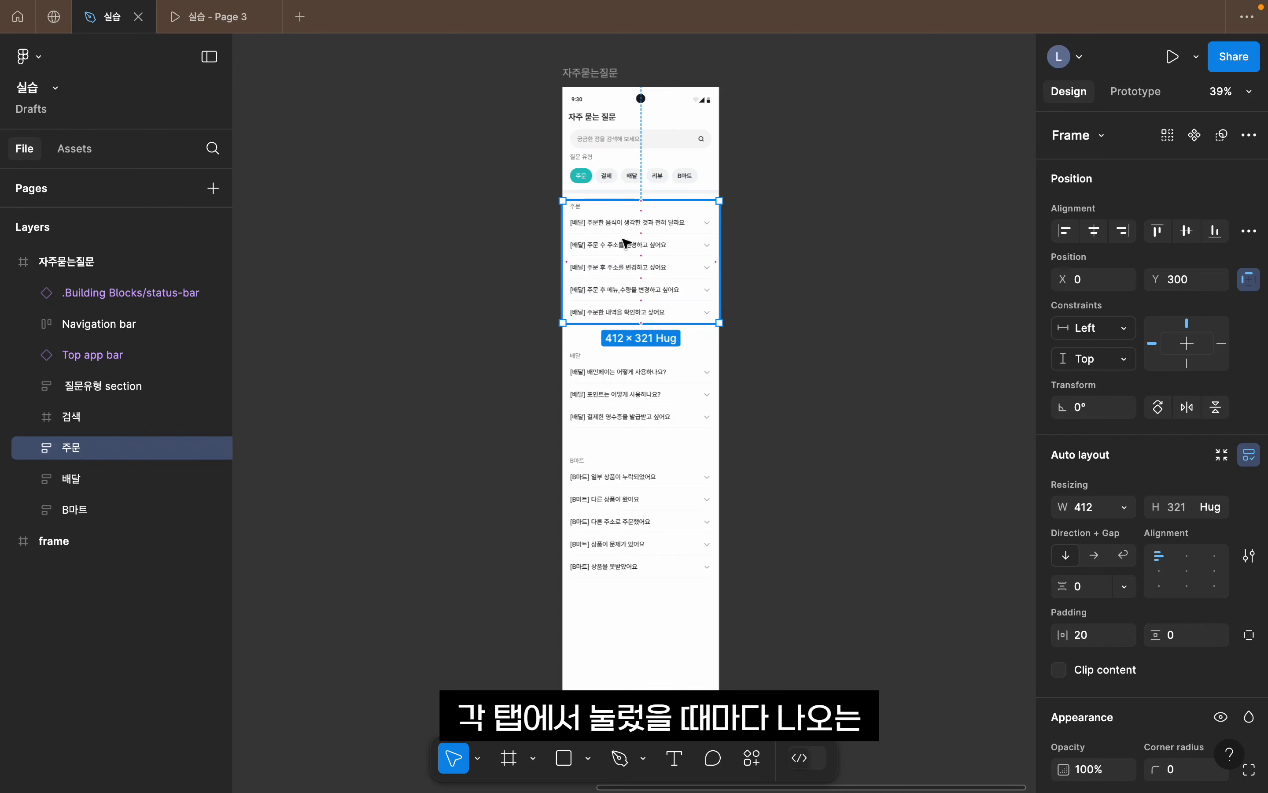
{"action": "left_click", "coordinate": [615, 372]}
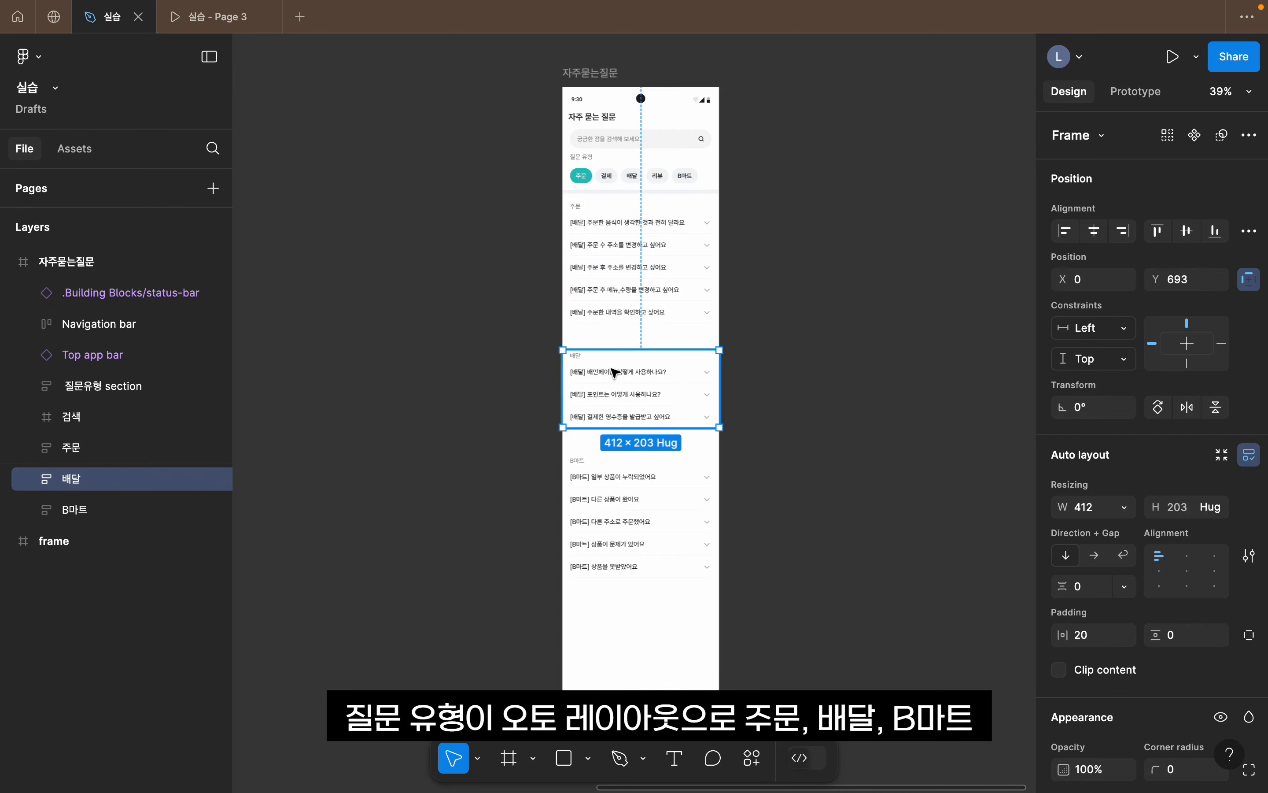
{"action": "left_click", "coordinate": [605, 510]}
{"action": "left_click", "coordinate": [603, 333]}
{"action": "left_click", "coordinate": [603, 311]}
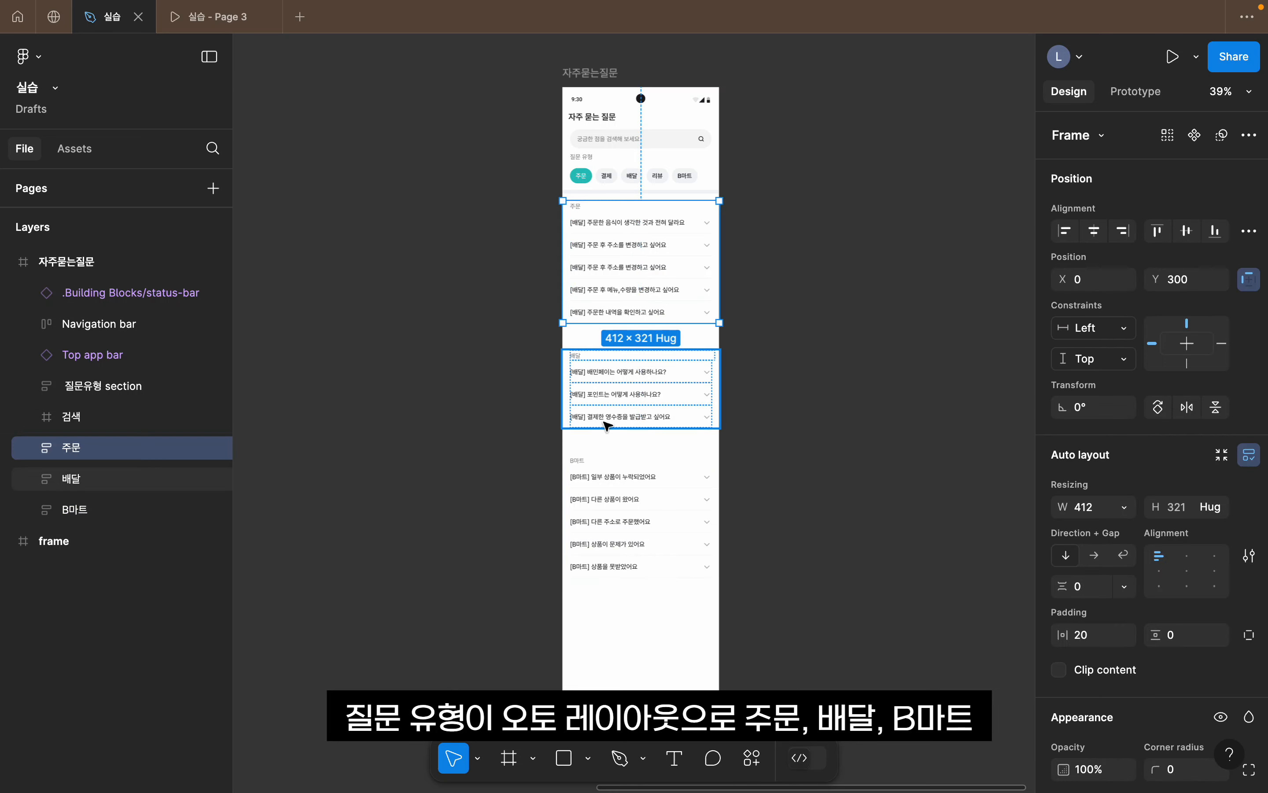
{"action": "left_click", "coordinate": [603, 422]}
{"action": "left_click", "coordinate": [610, 531]}
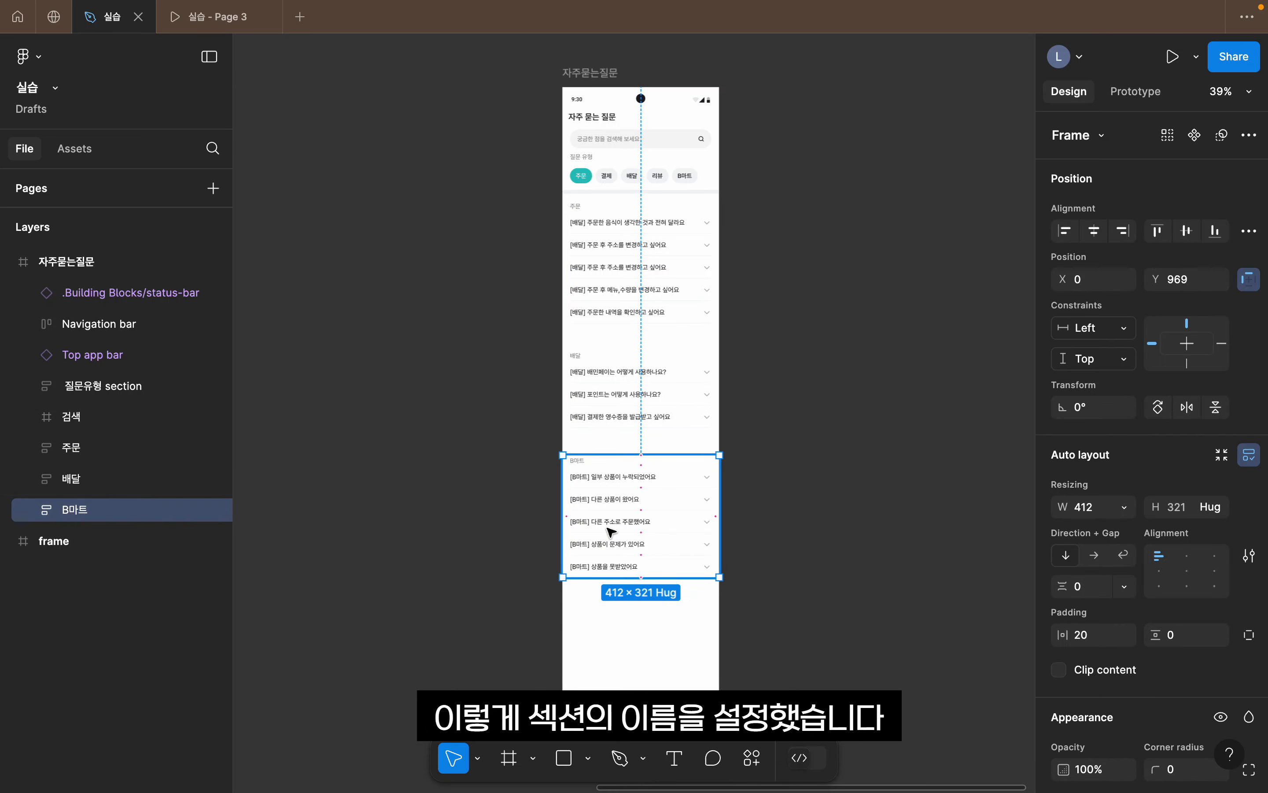
{"action": "left_click", "coordinate": [597, 270]}
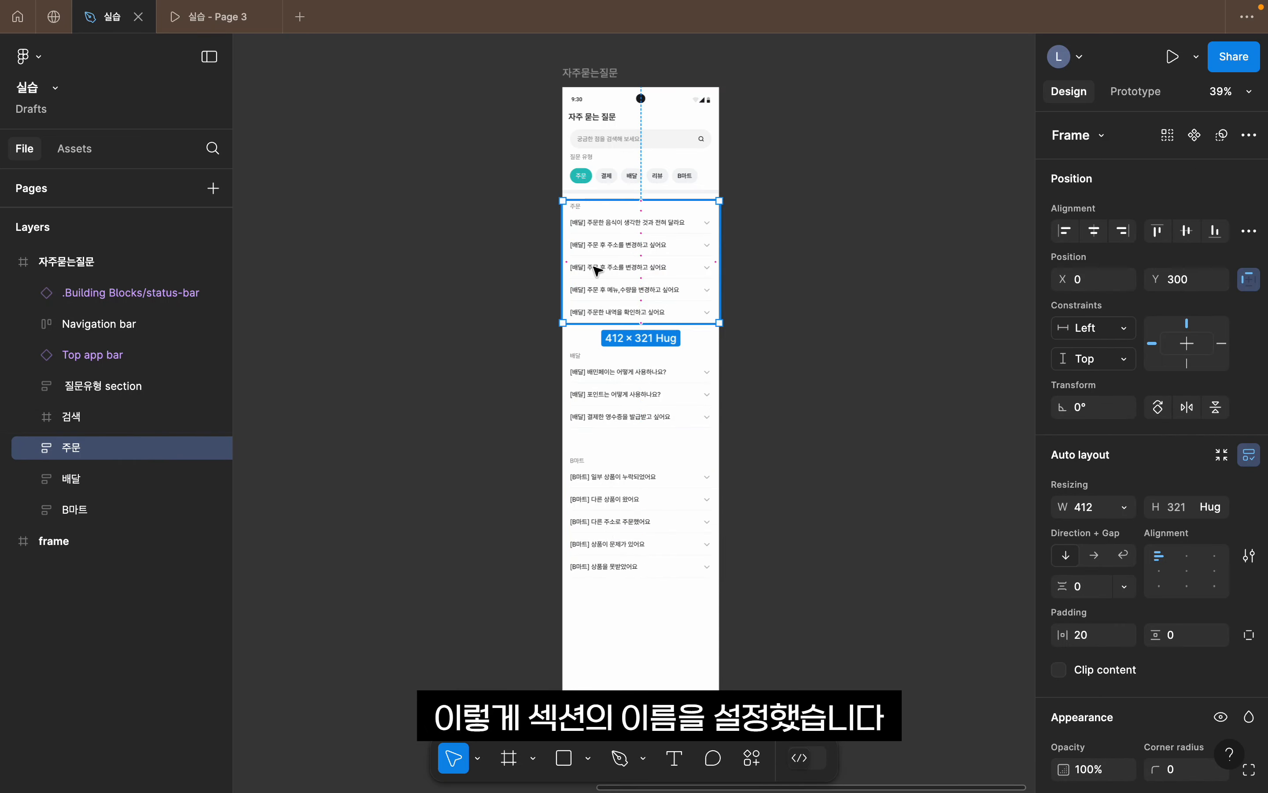
{"action": "left_click", "coordinate": [800, 340]}
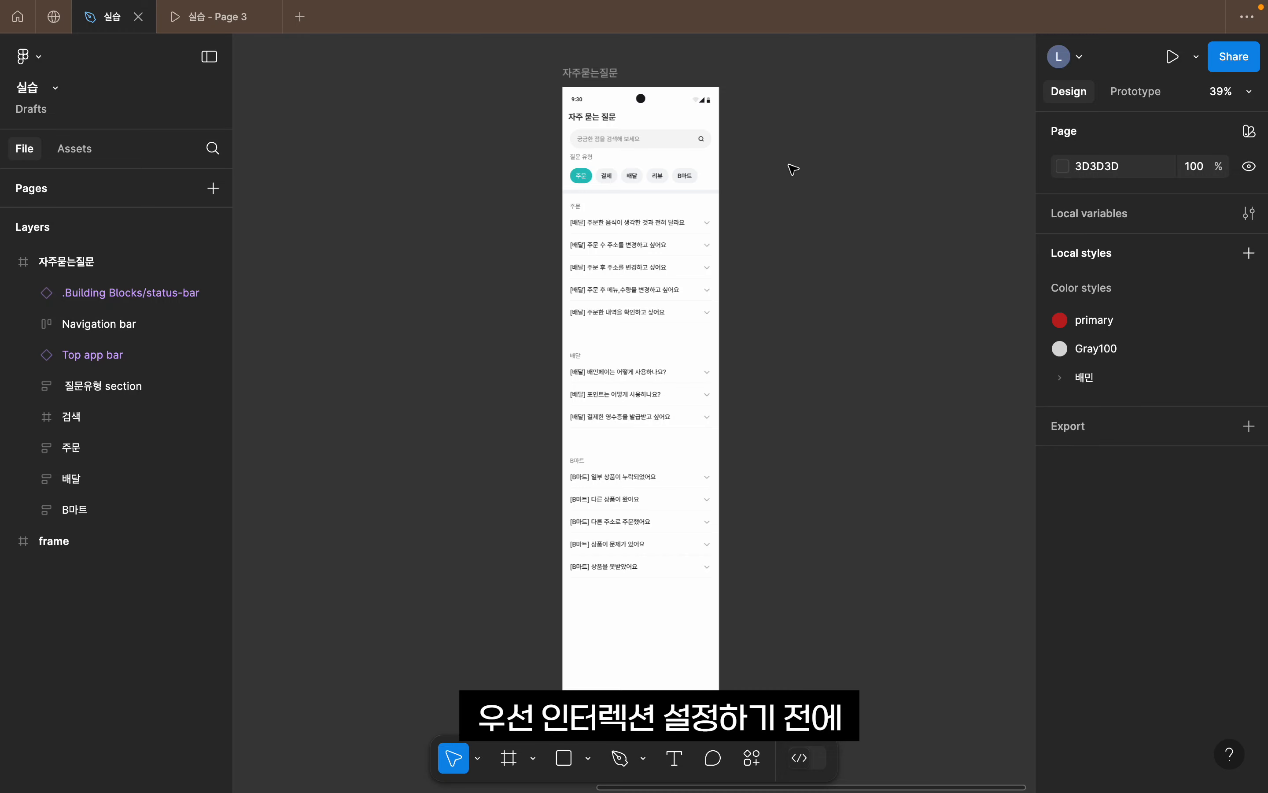
- Set the scroll position of the status bar, Navigation bar, Top app bar, 질문유형 section and 검색 to Fixed
{"action": "left_click_drag", "start_coordinate": [774, 82], "coordinate": [537, 196]}
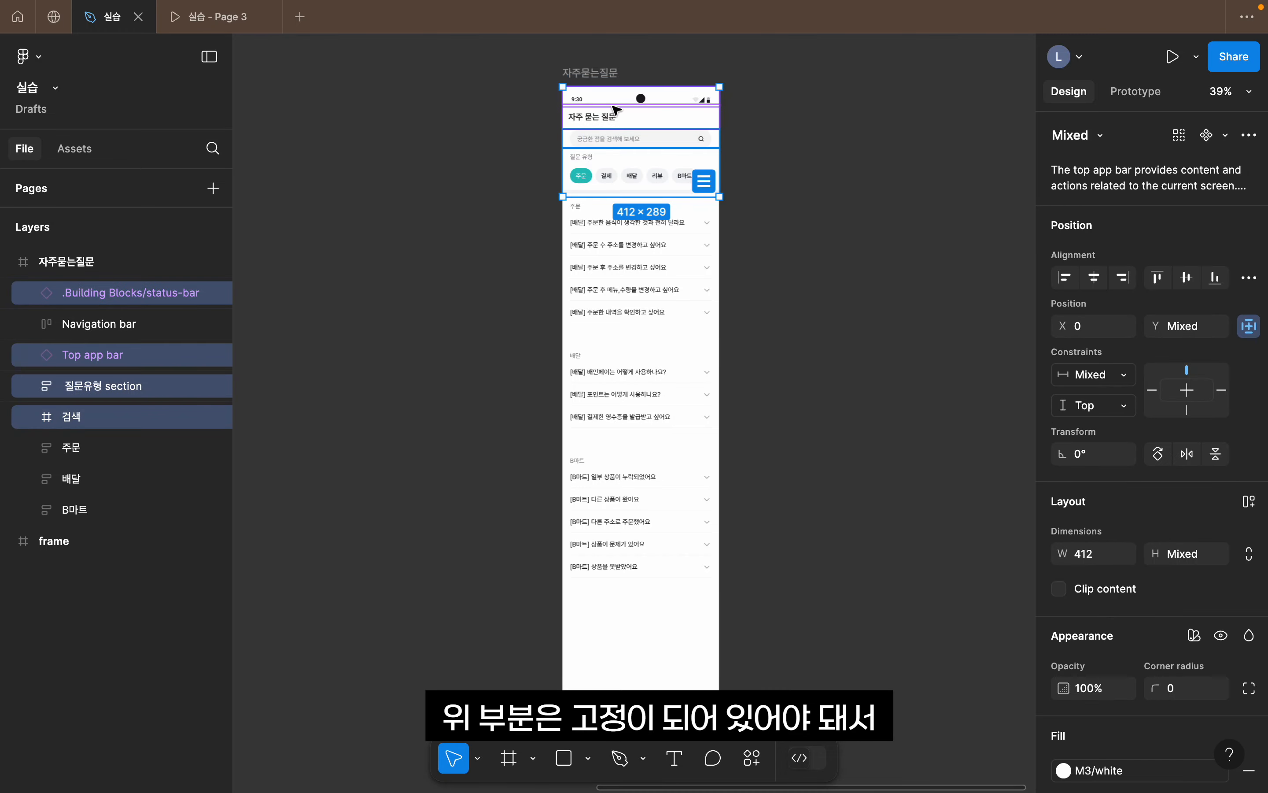
{"action": "left_click", "coordinate": [120, 293]}
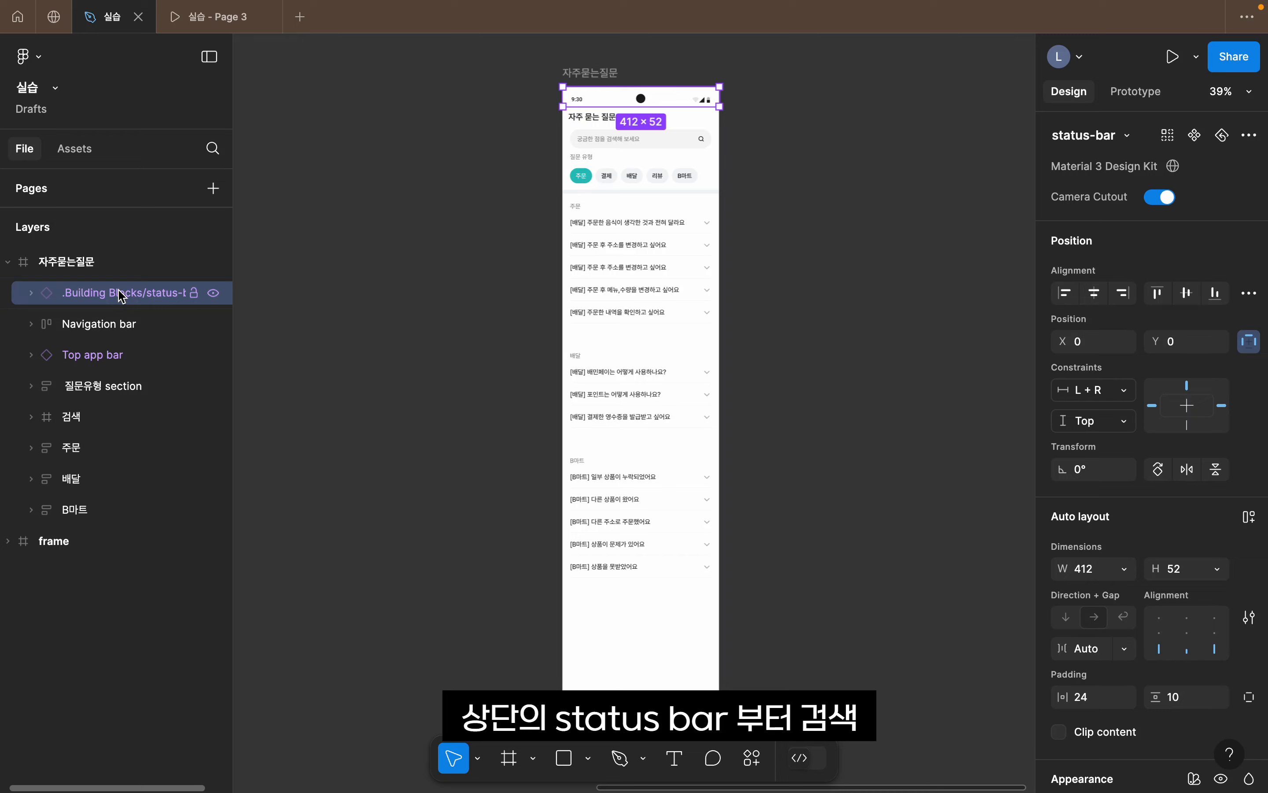
{"action": "left_click", "coordinate": [107, 418], "text": "shift"}
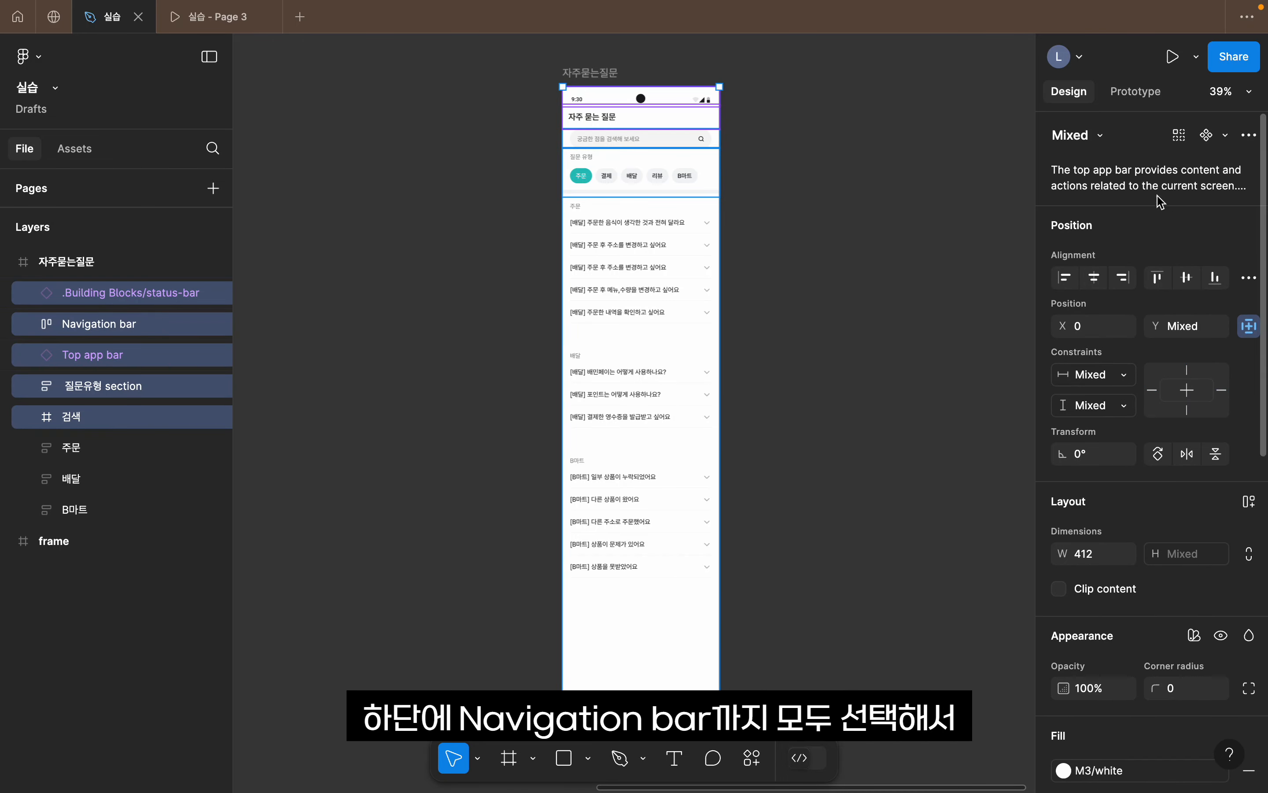
{"action": "left_click", "coordinate": [1142, 91]}
{"action": "left_click", "coordinate": [1200, 207]}
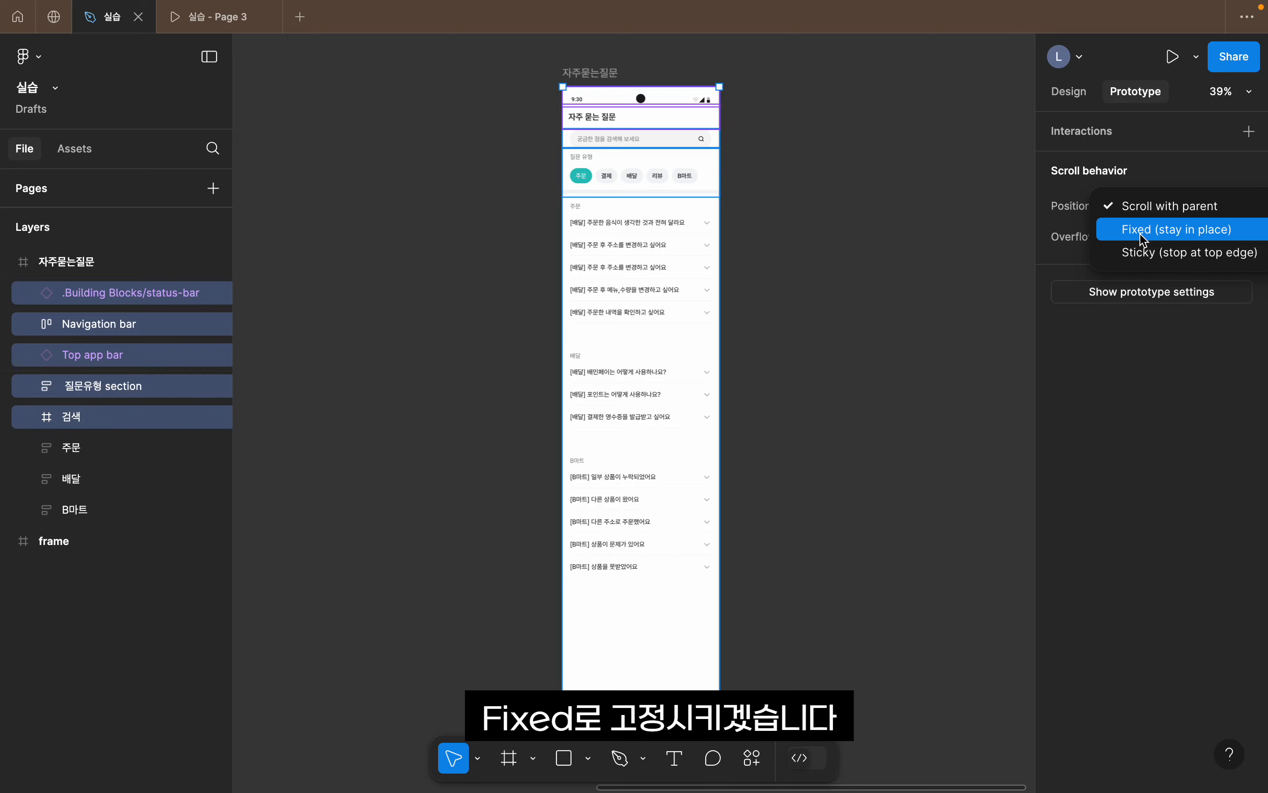
{"action": "left_click", "coordinate": [1144, 239]}
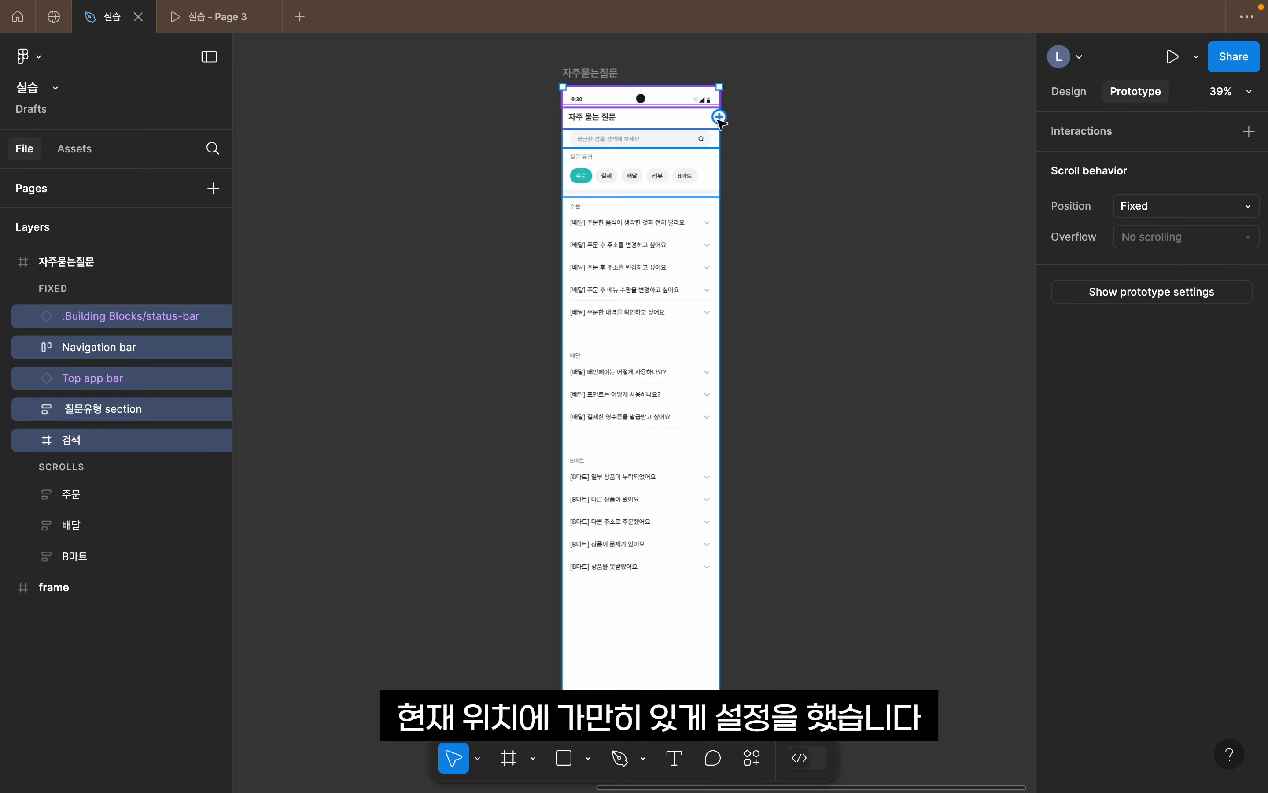
{"action": "left_click", "coordinate": [800, 486]}
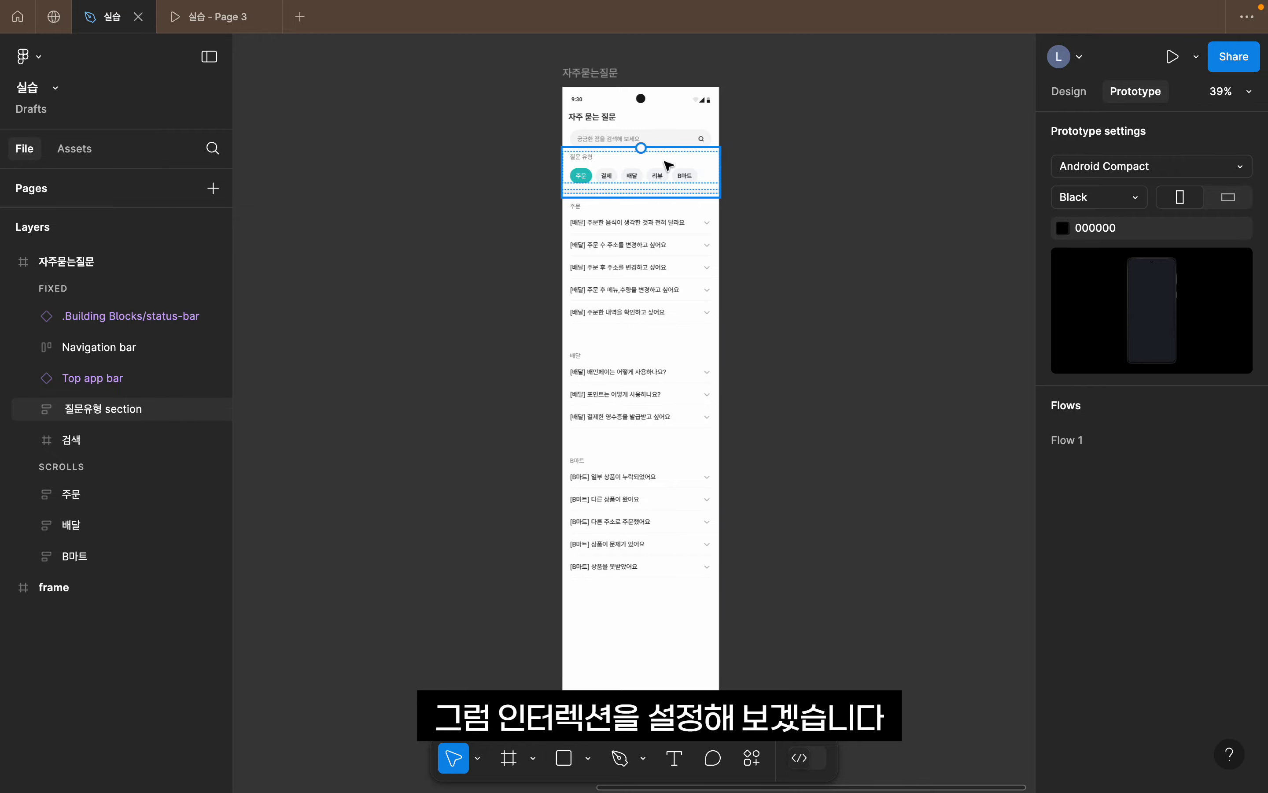
- Link the 주문 tab to the 주문 section with an On tap, Scroll to interaction
{"action": "scroll", "coordinate": [600, 179], "scroll_direction": "up", "scroll_amount": 10}
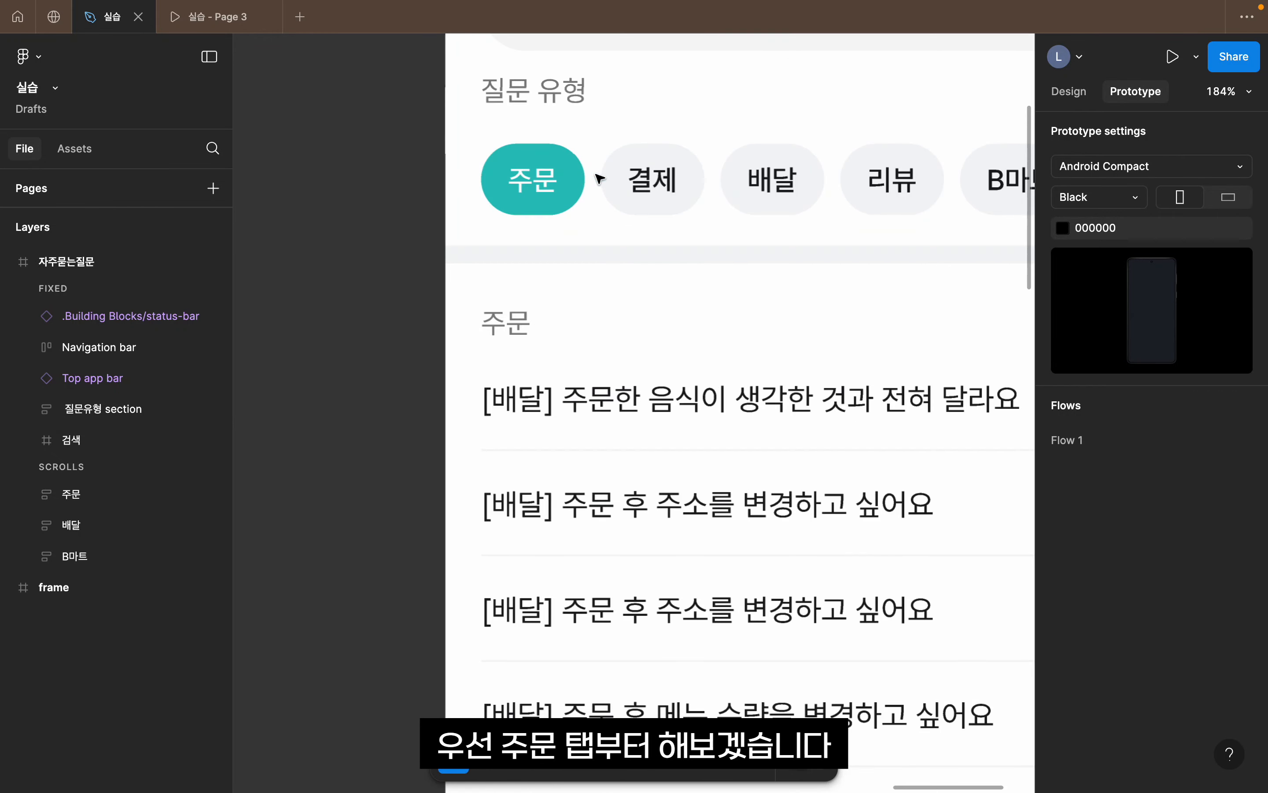
{"action": "left_click", "coordinate": [559, 163]}
{"action": "double_click", "coordinate": [564, 165]}
{"action": "double_click", "coordinate": [565, 165]}
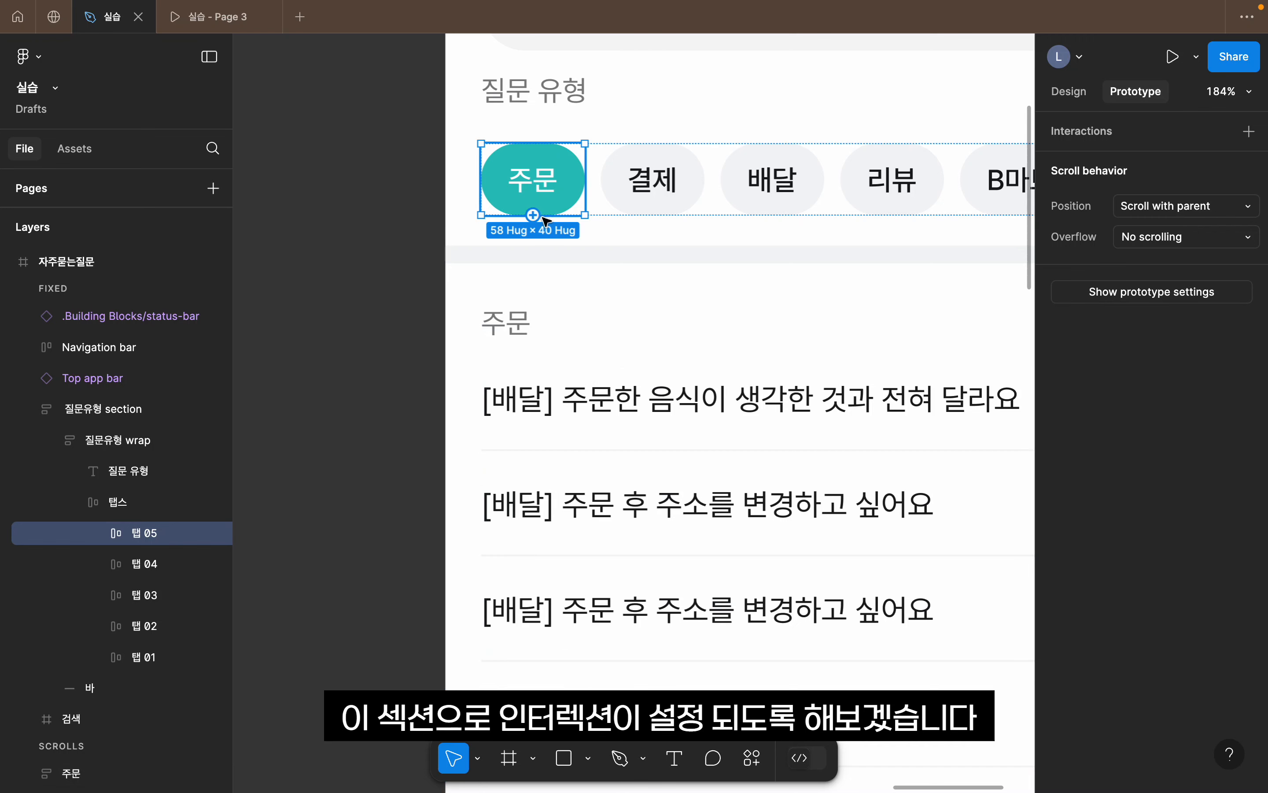
{"action": "left_click_drag", "start_coordinate": [533, 215], "coordinate": [586, 348]}
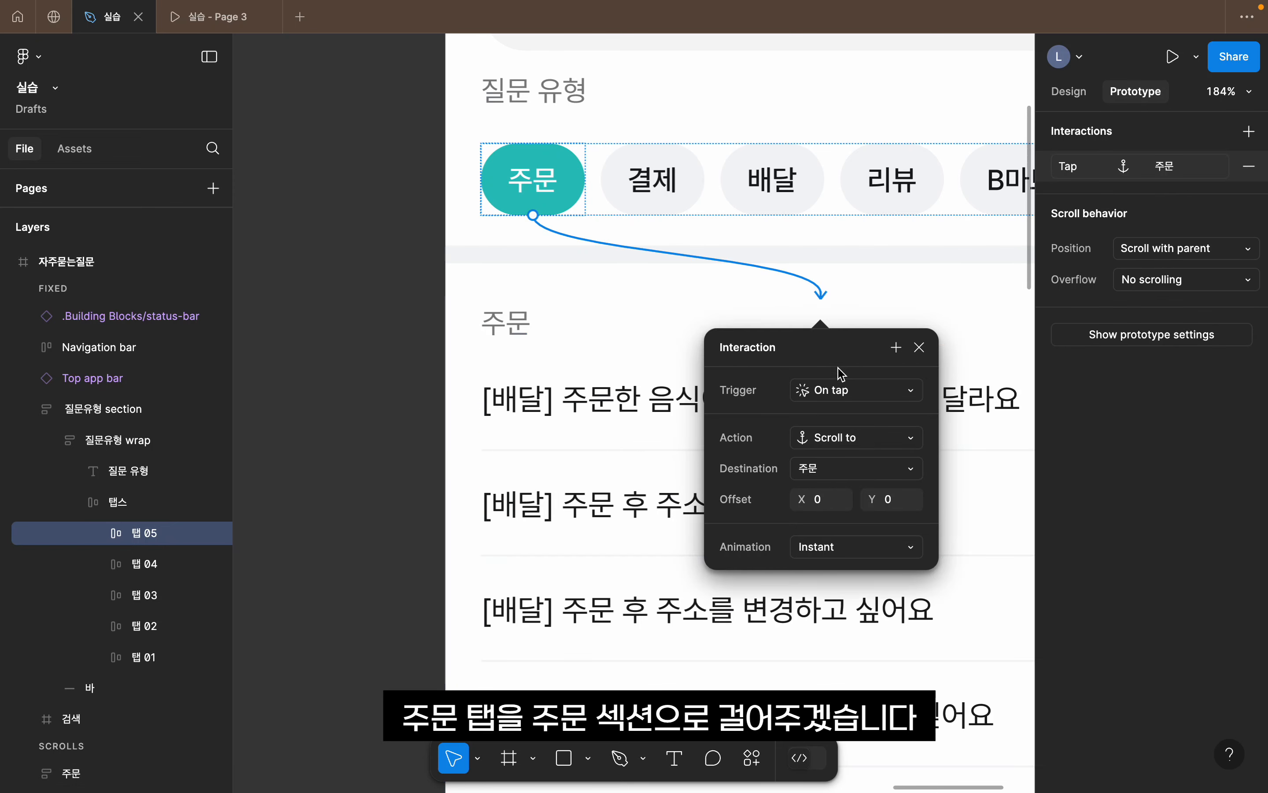
{"action": "left_click", "coordinate": [841, 397]}
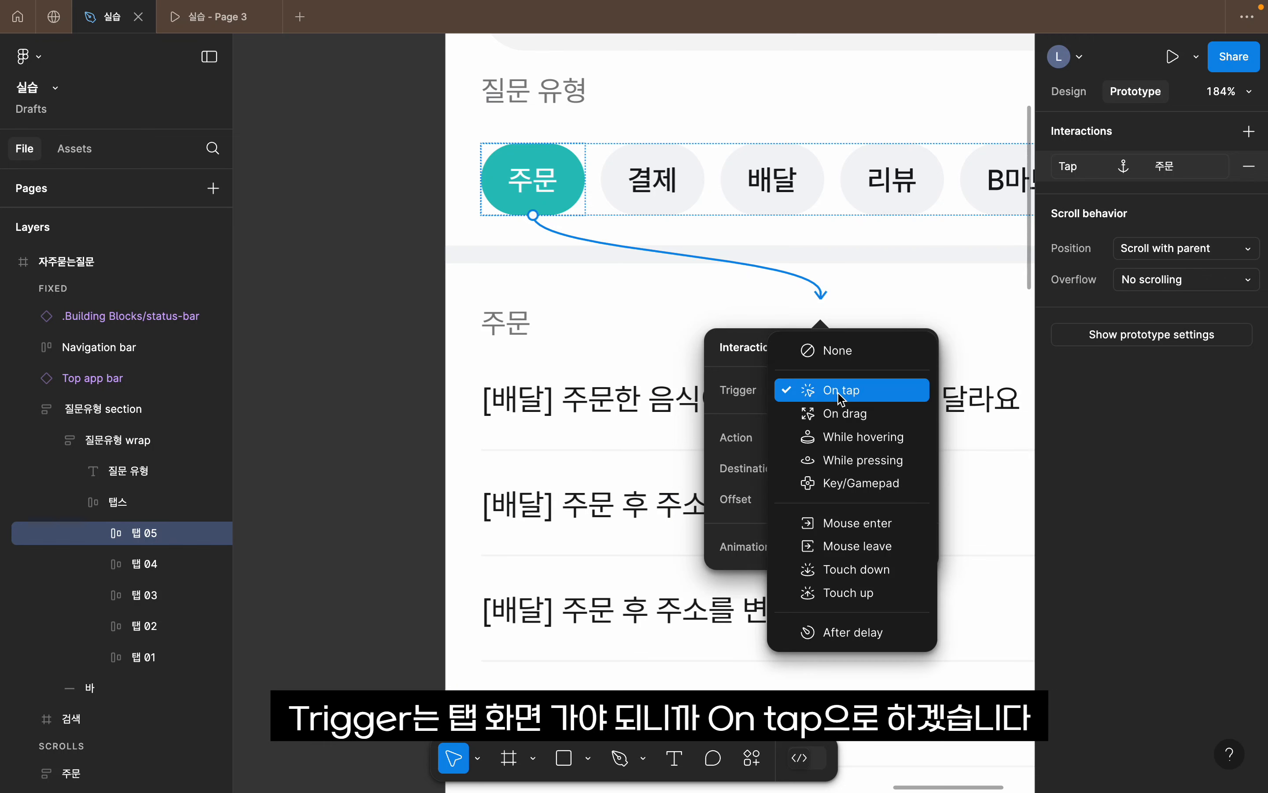
{"action": "left_click", "coordinate": [842, 397]}
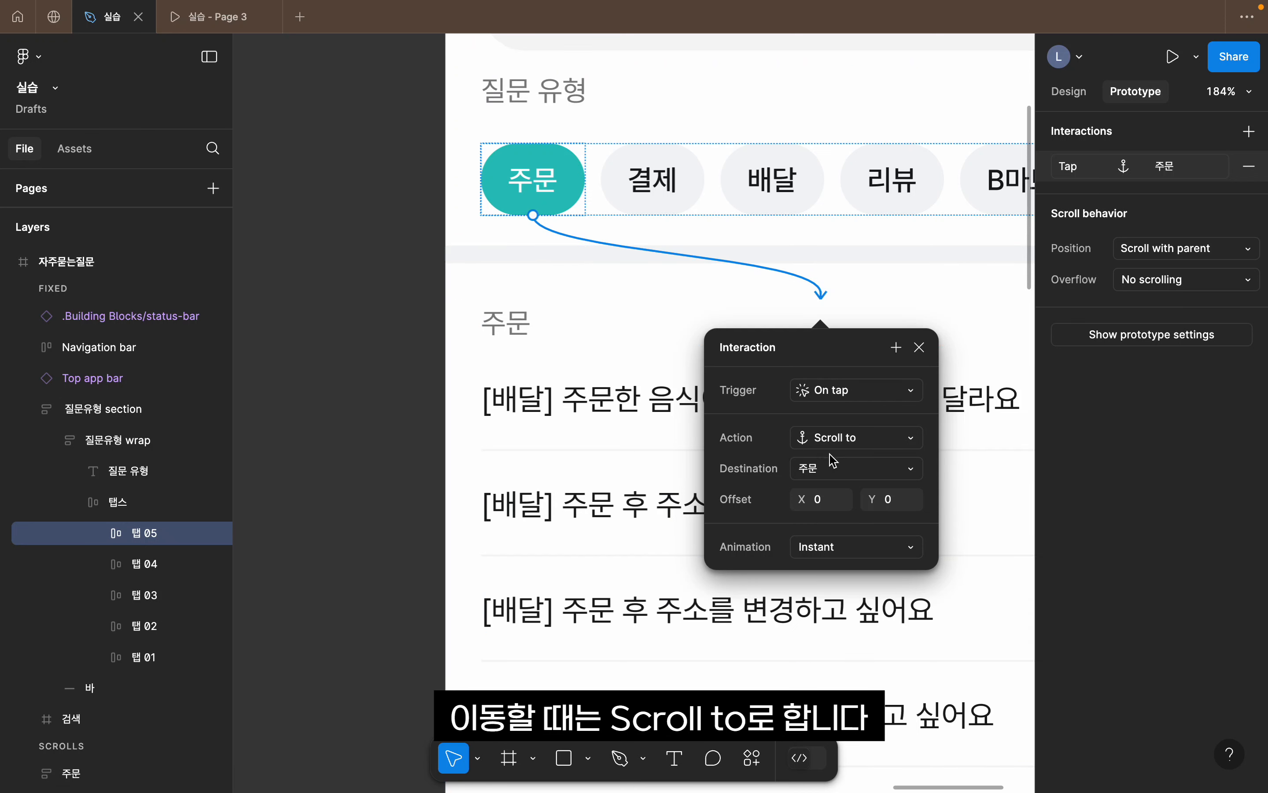
{"action": "left_click", "coordinate": [847, 474]}
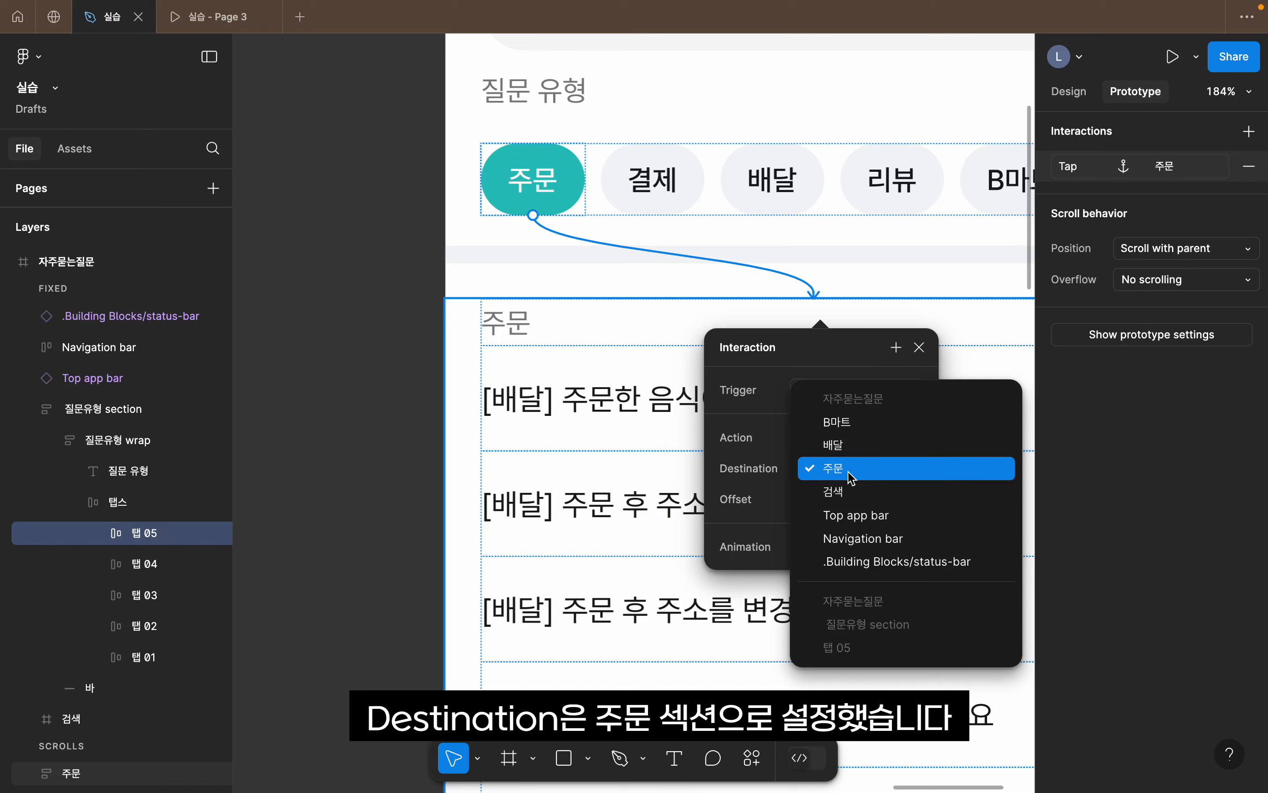
{"action": "left_click", "coordinate": [851, 477]}
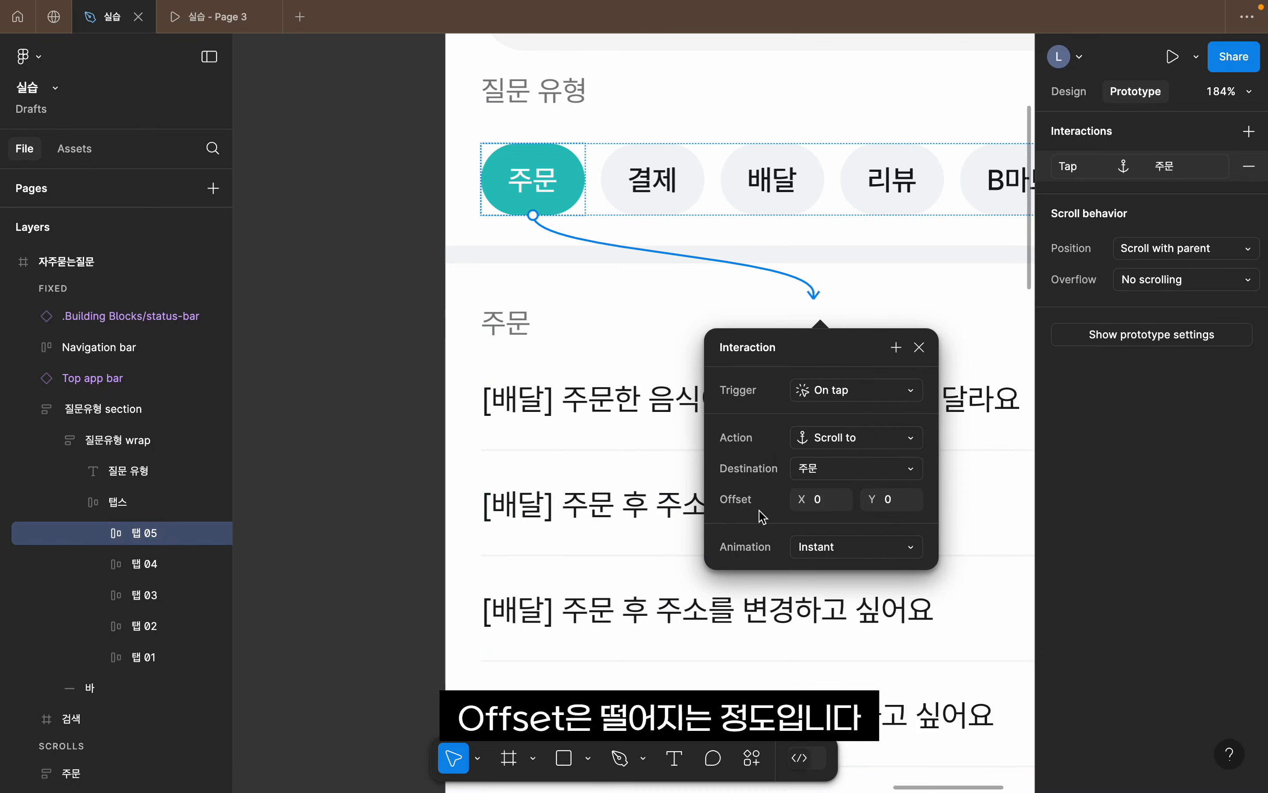
- Set the Y offset of the 주문 tab's scroll interaction to -320
{"action": "left_click", "coordinate": [907, 510]}
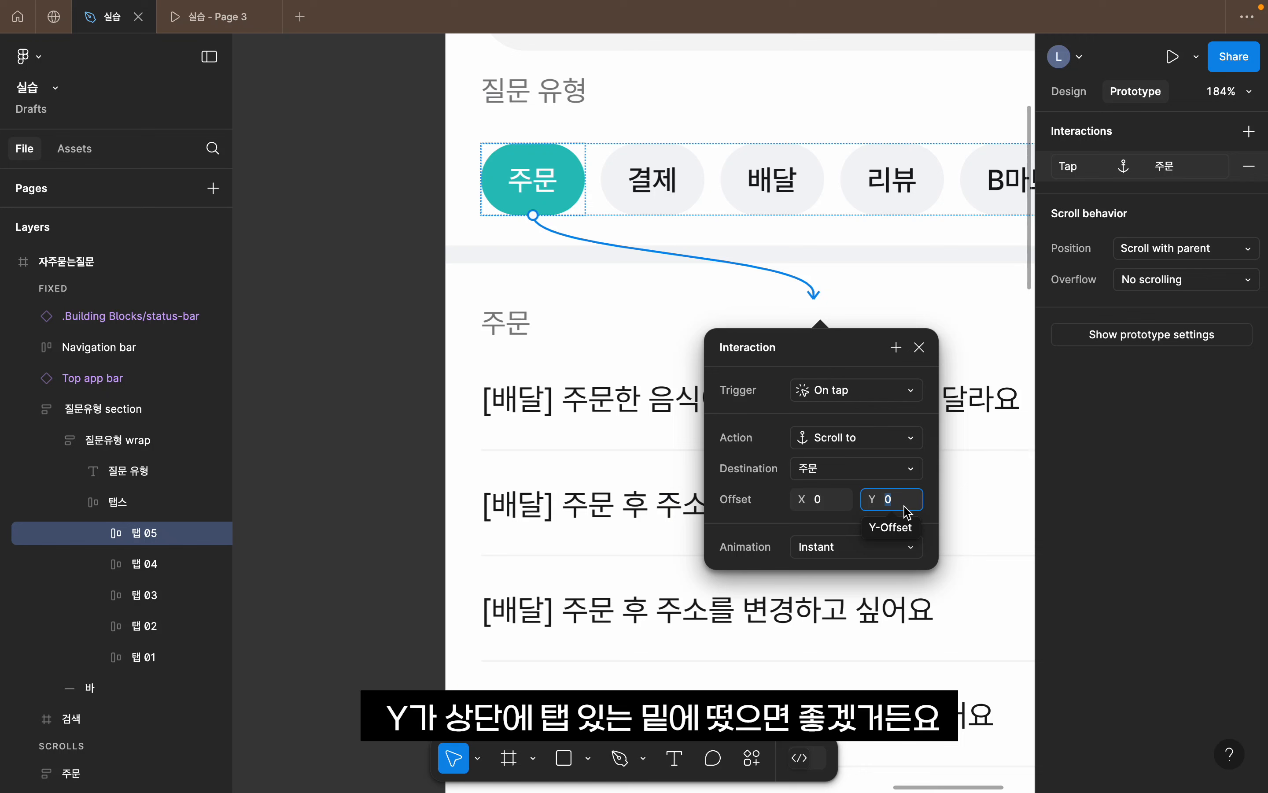
{"action": "type", "text": "-32"}
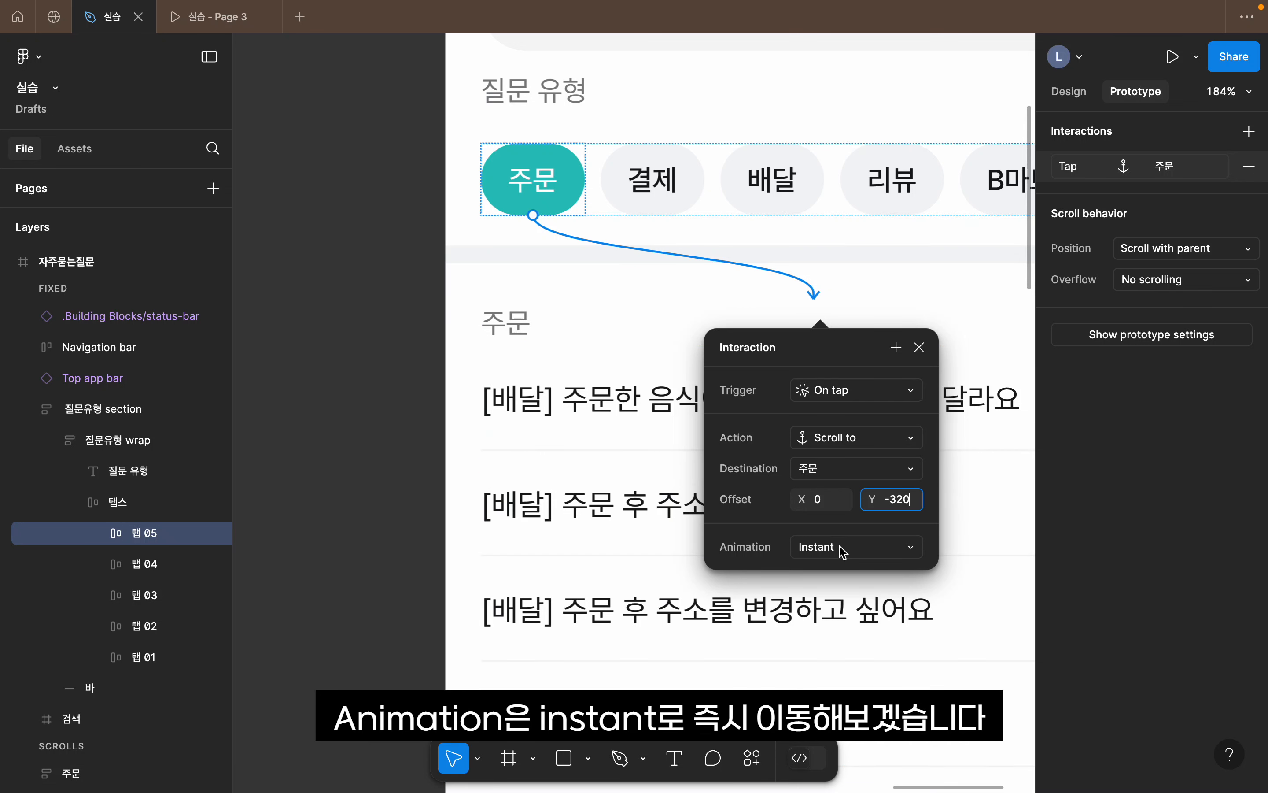
{"action": "left_click", "coordinate": [337, 461]}
- Connect the 배달 tab to the 배달 question section with a prototype interaction
{"action": "scroll", "coordinate": [337, 461], "scroll_direction": "down", "scroll_amount": 5}
{"action": "left_click", "coordinate": [597, 302]}
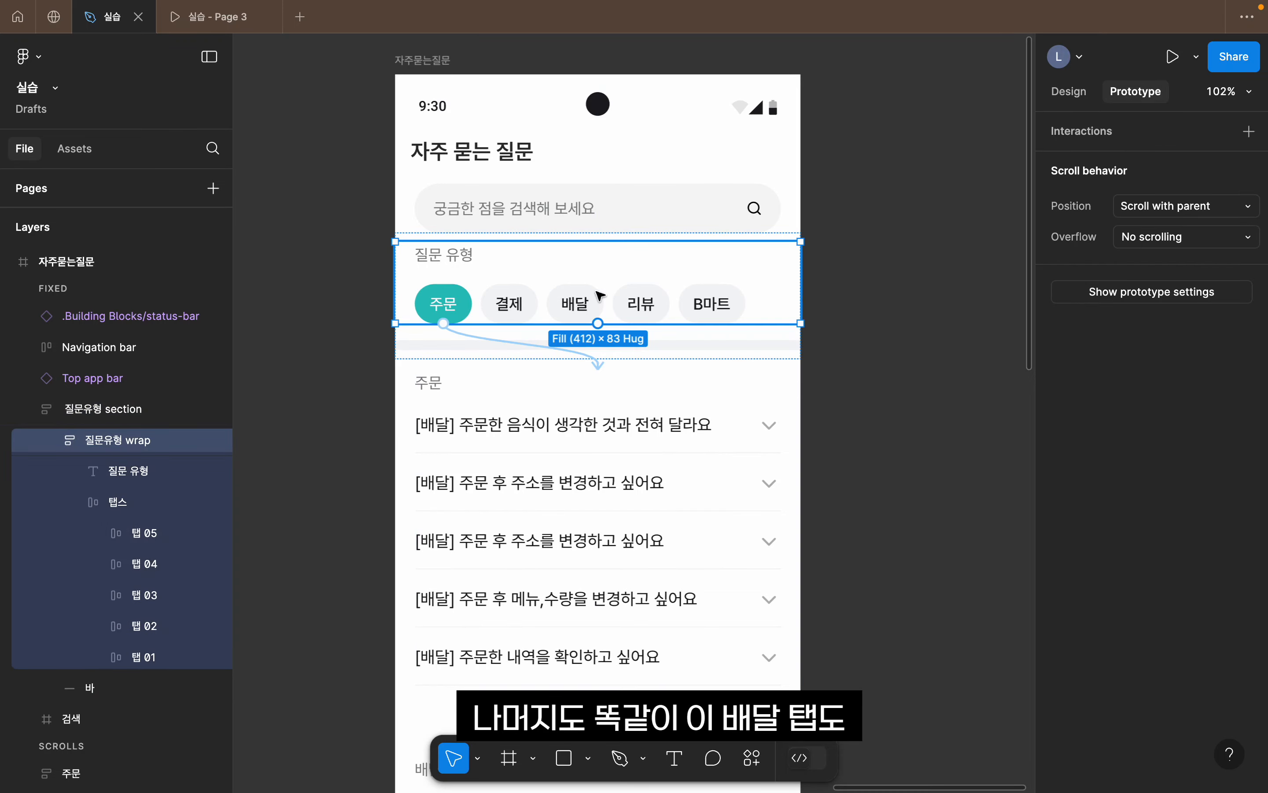
{"action": "double_click", "coordinate": [597, 303]}
{"action": "scroll", "coordinate": [684, 281], "scroll_direction": "down", "scroll_amount": 5}
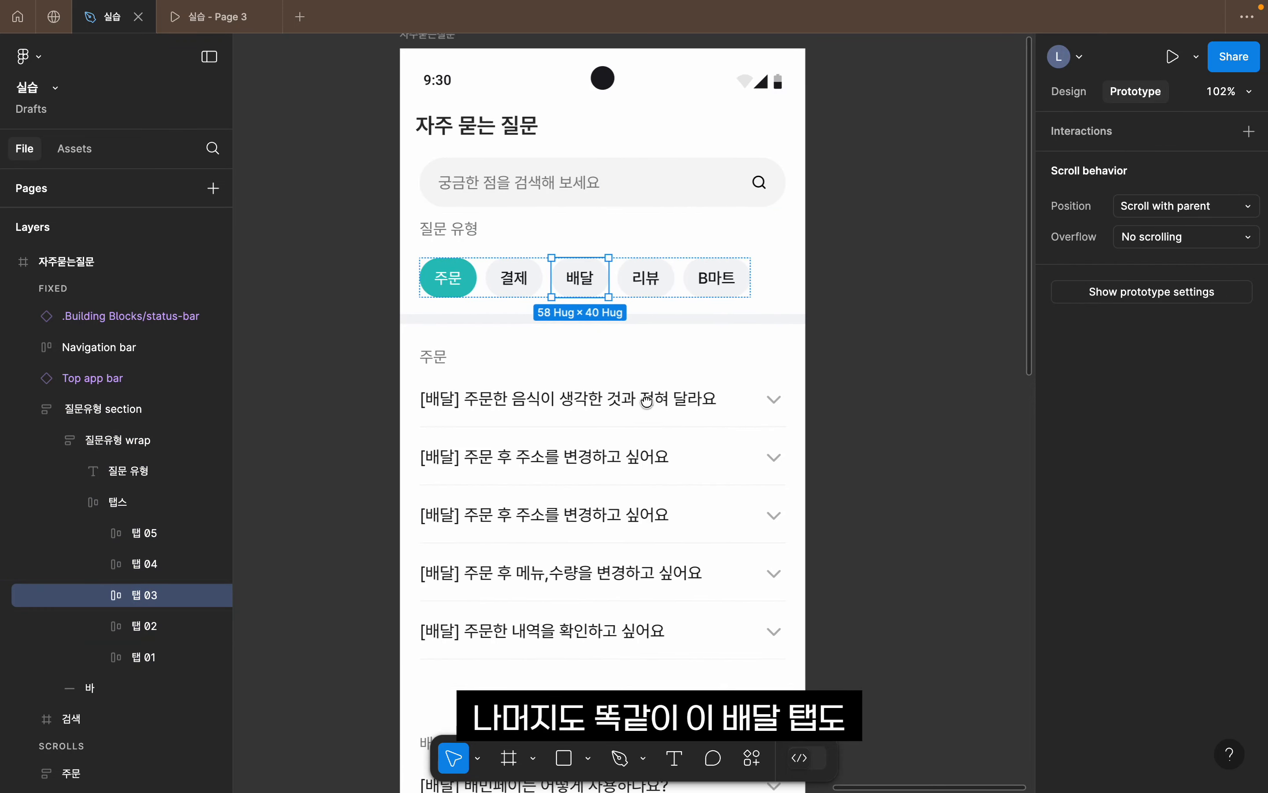
{"action": "left_click_drag", "start_coordinate": [627, 136], "coordinate": [506, 584]}
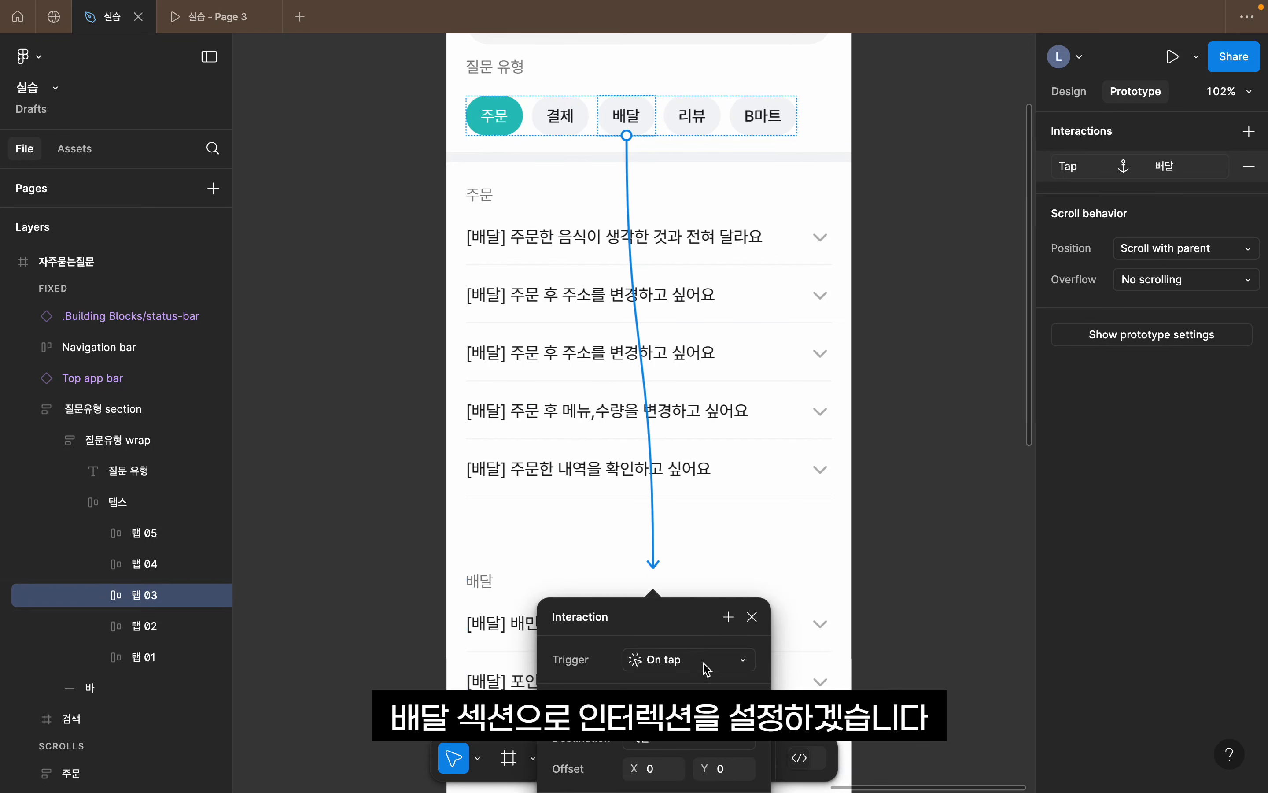
- Configure the 배달 tab's interaction as On tap, Scroll to, with destination 배달 and a Y offset of -320
{"action": "left_click_drag", "start_coordinate": [694, 632], "coordinate": [859, 393]}
{"action": "left_click", "coordinate": [840, 422]}
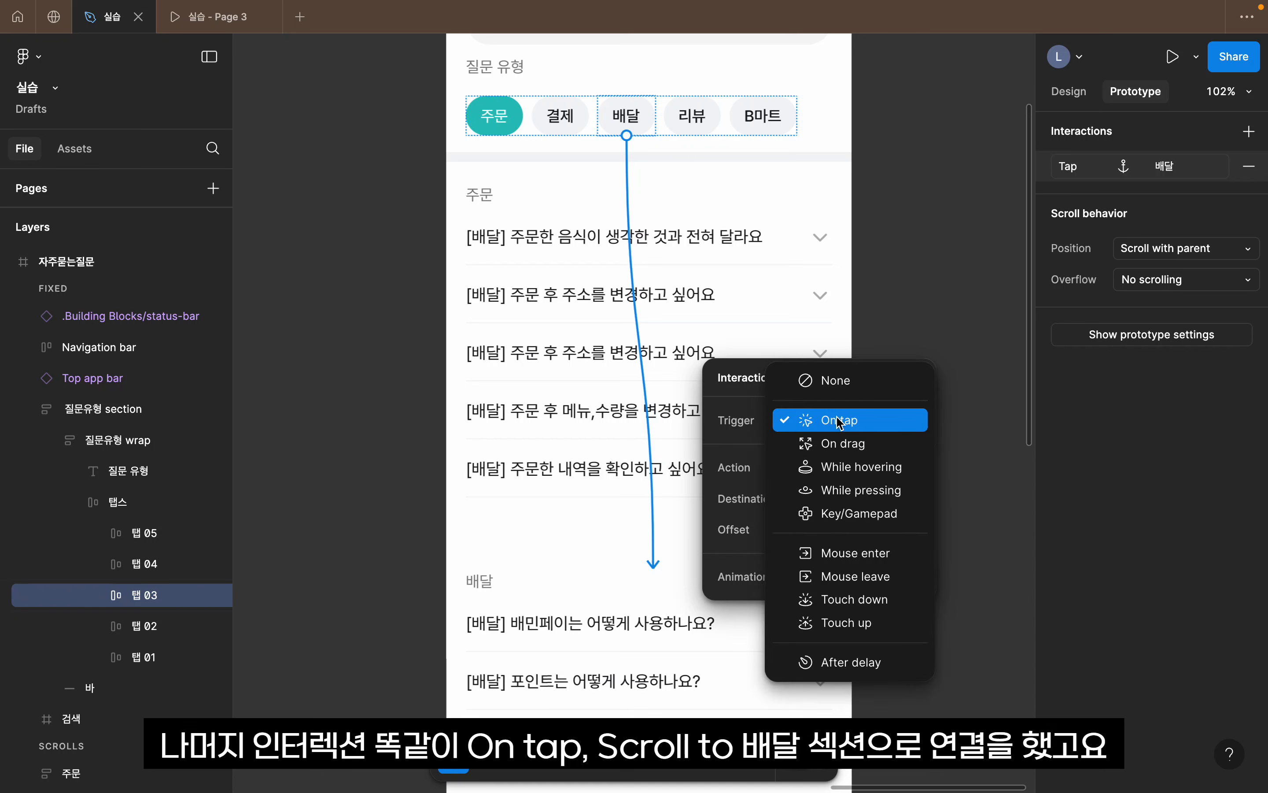
{"action": "left_click", "coordinate": [840, 422]}
{"action": "left_click", "coordinate": [837, 474]}
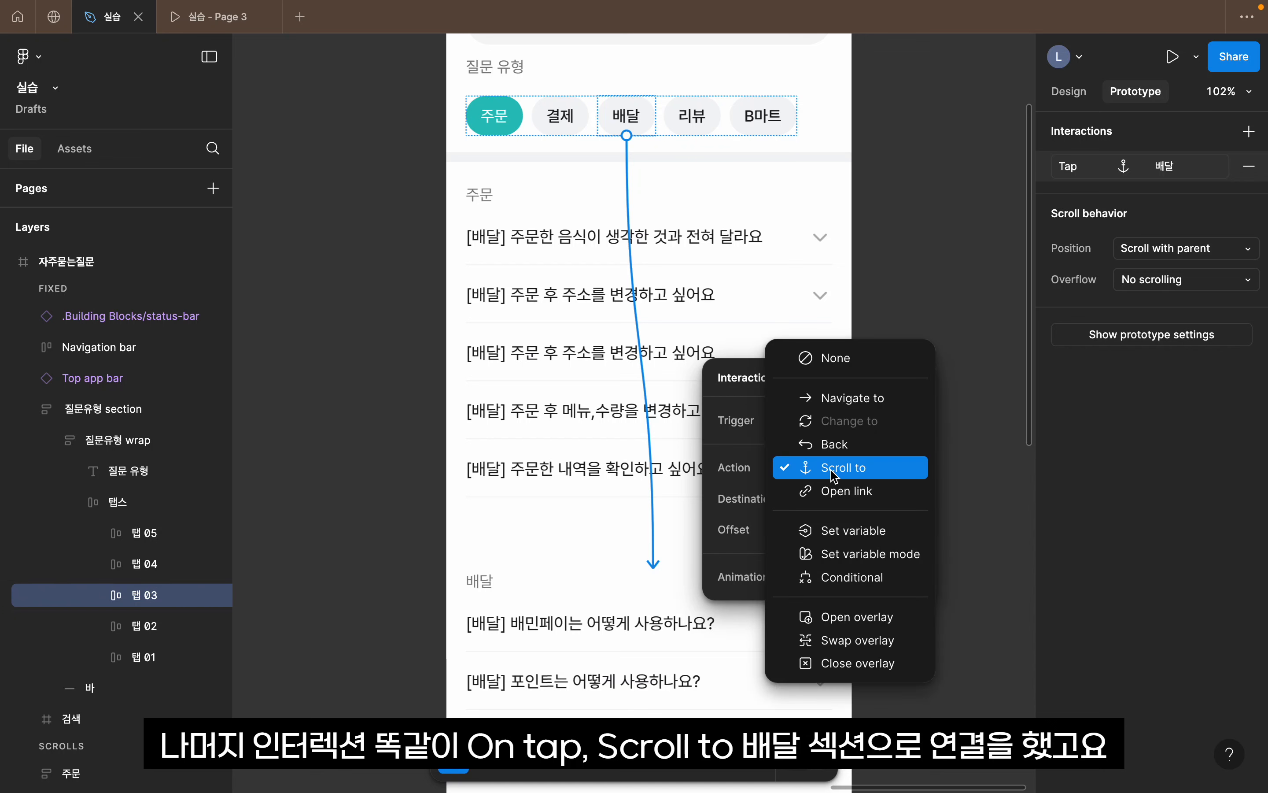
{"action": "left_click", "coordinate": [836, 476]}
{"action": "left_click", "coordinate": [837, 498]}
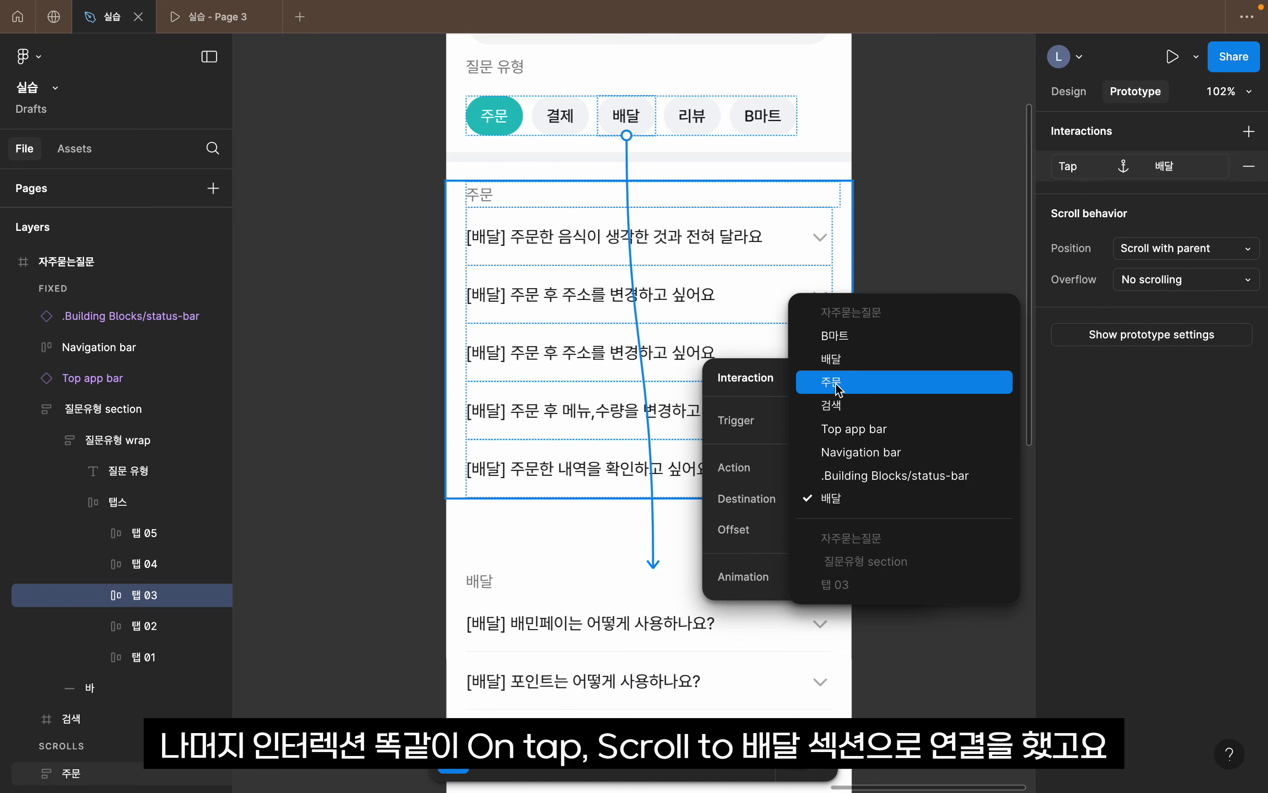
{"action": "left_click", "coordinate": [839, 361]}
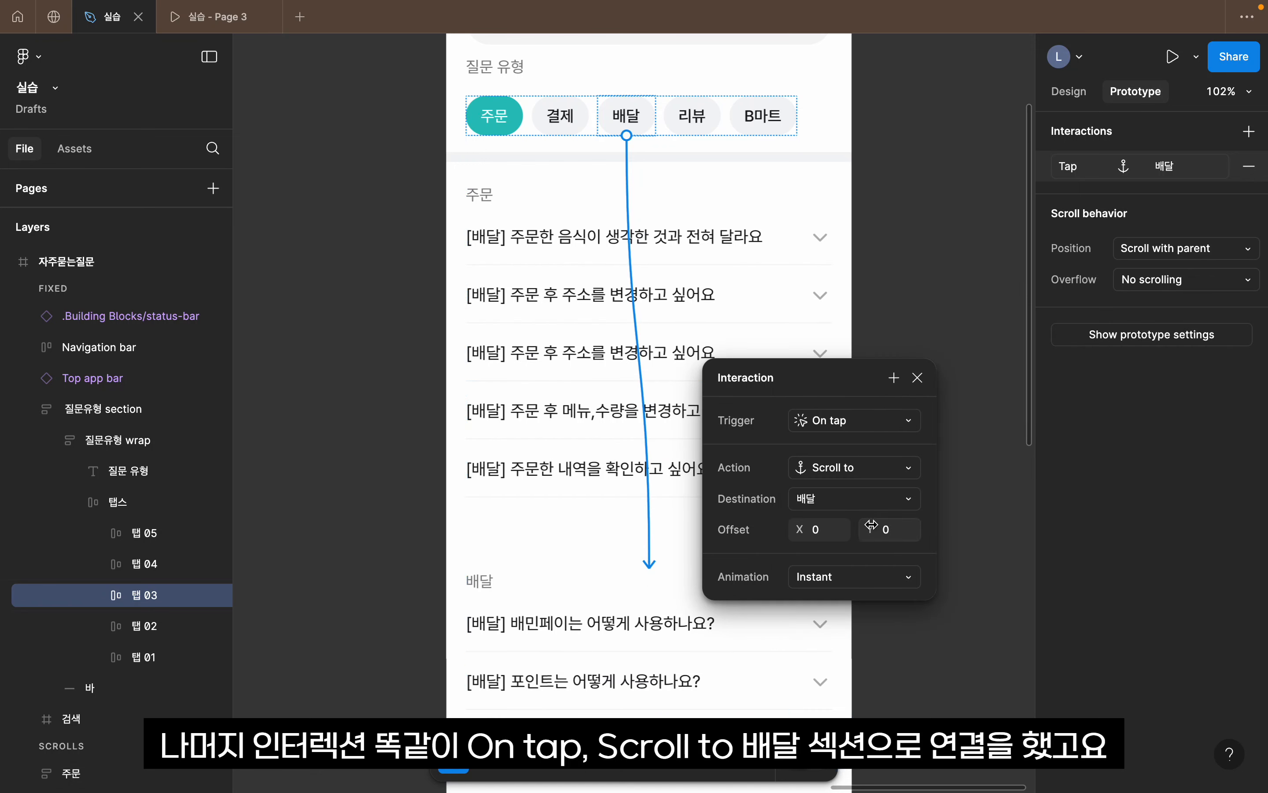
{"action": "left_click", "coordinate": [889, 543]}
{"action": "type", "text": "-32"}
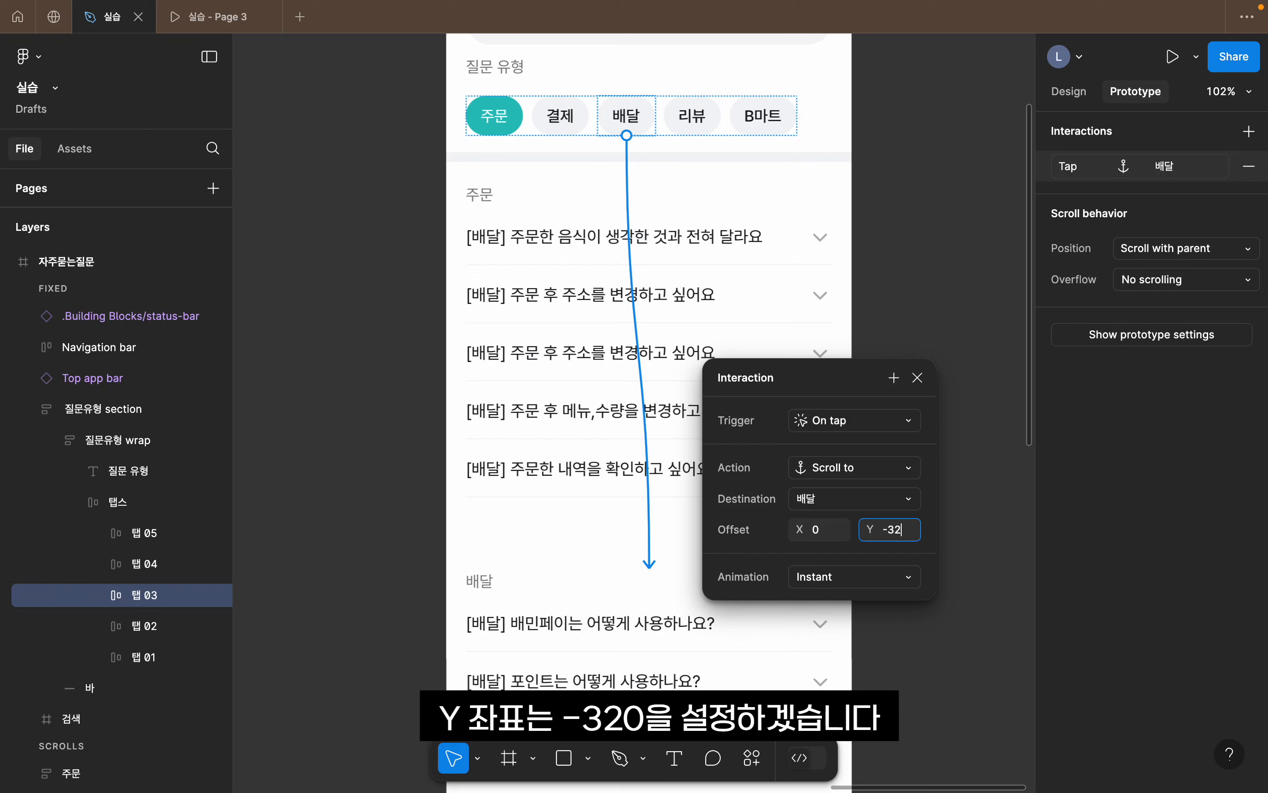
{"action": "key", "text": "Return"}
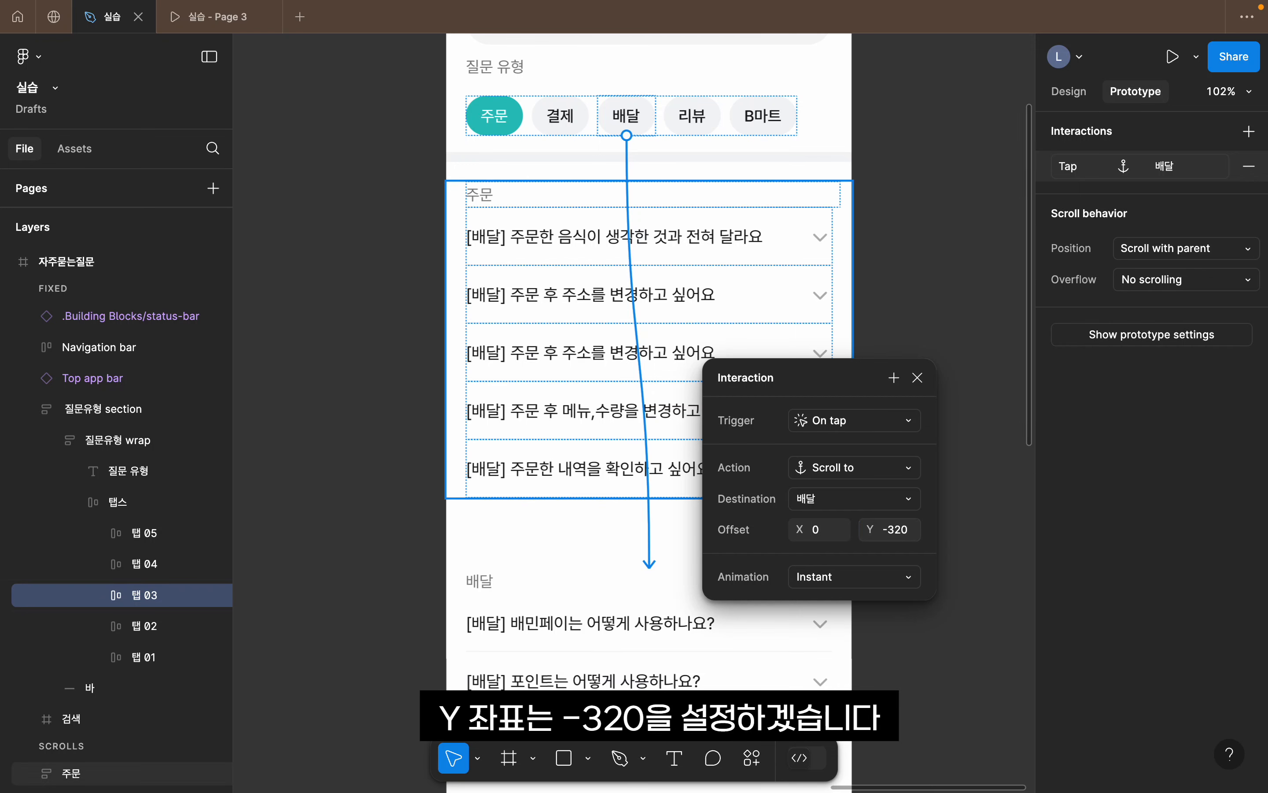
- Link the B마트 tab to the B마트 section with an On tap, Scroll to interaction and a Y offset of -320
{"action": "left_click", "coordinate": [763, 116]}
{"action": "scroll", "coordinate": [767, 190], "scroll_direction": "down", "scroll_amount": 5}
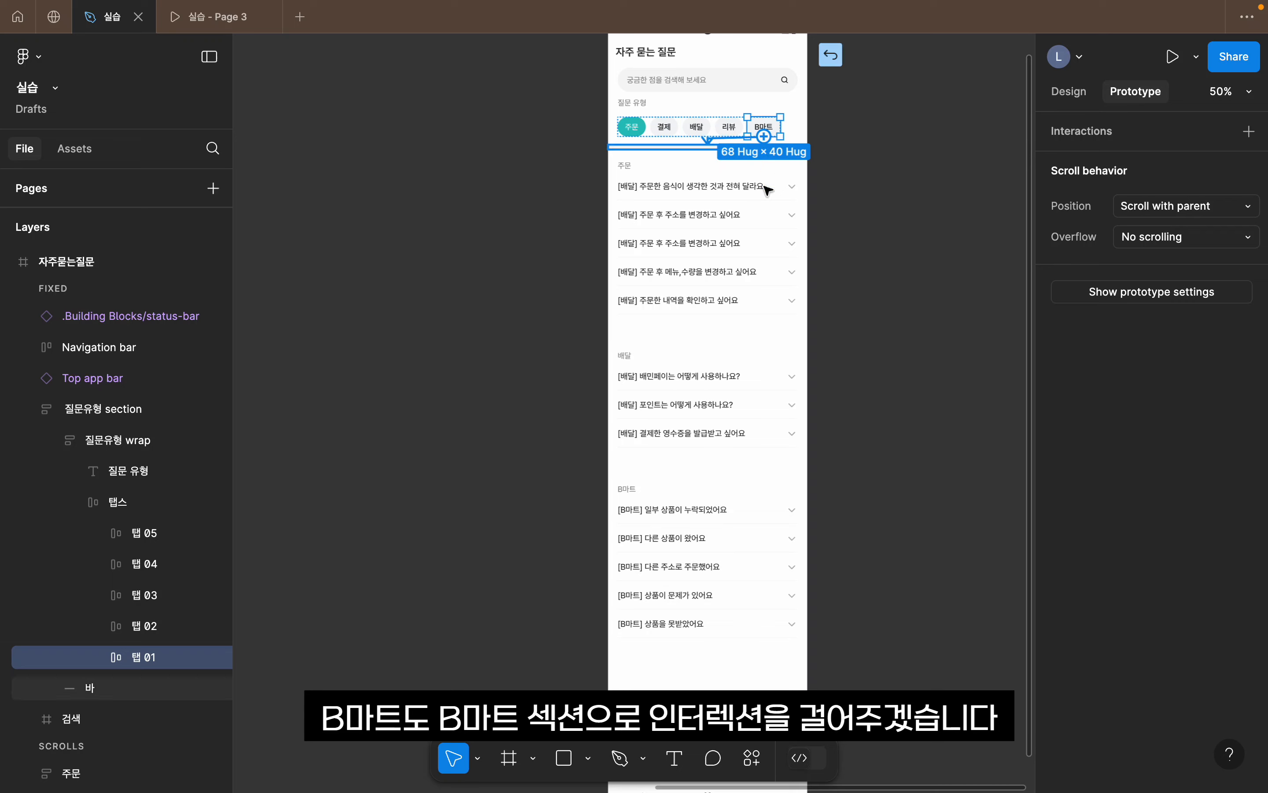
{"action": "left_click_drag", "start_coordinate": [766, 190], "coordinate": [632, 501]}
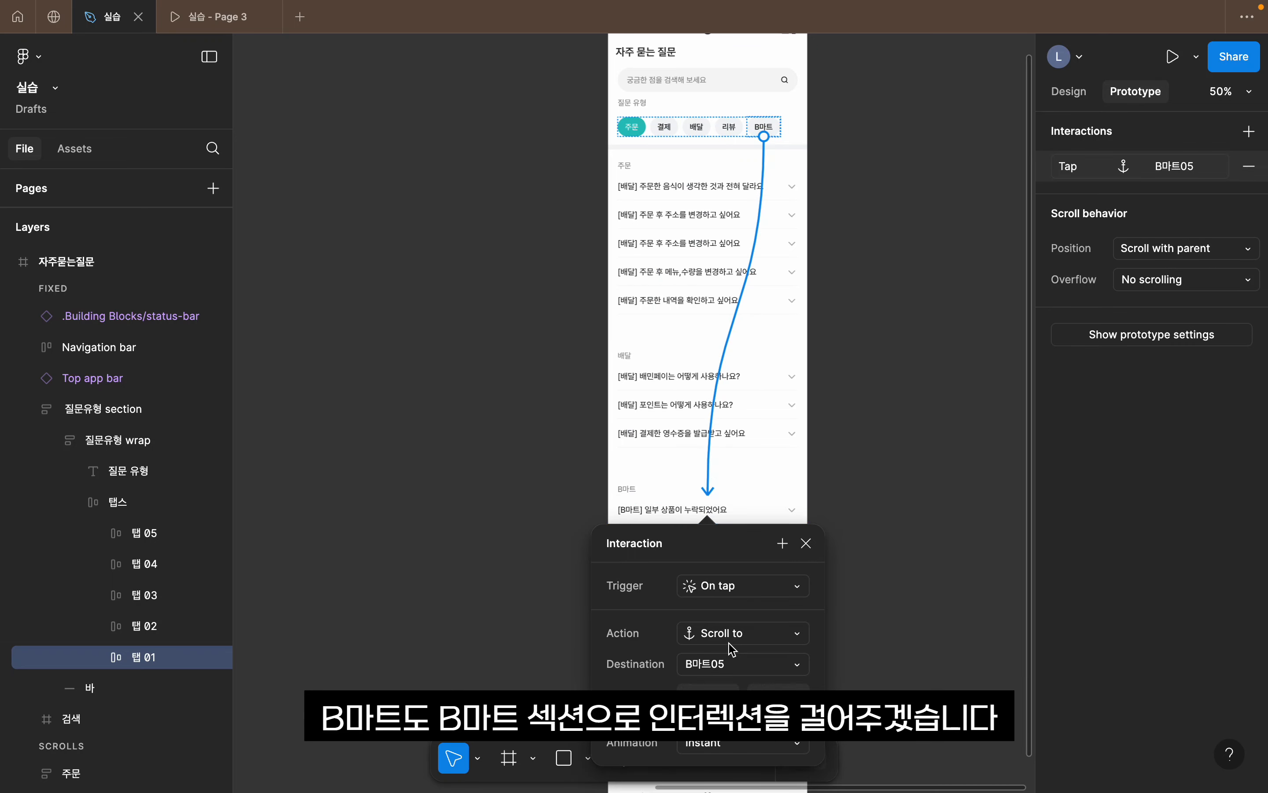
{"action": "left_click_drag", "start_coordinate": [744, 558], "coordinate": [771, 324]}
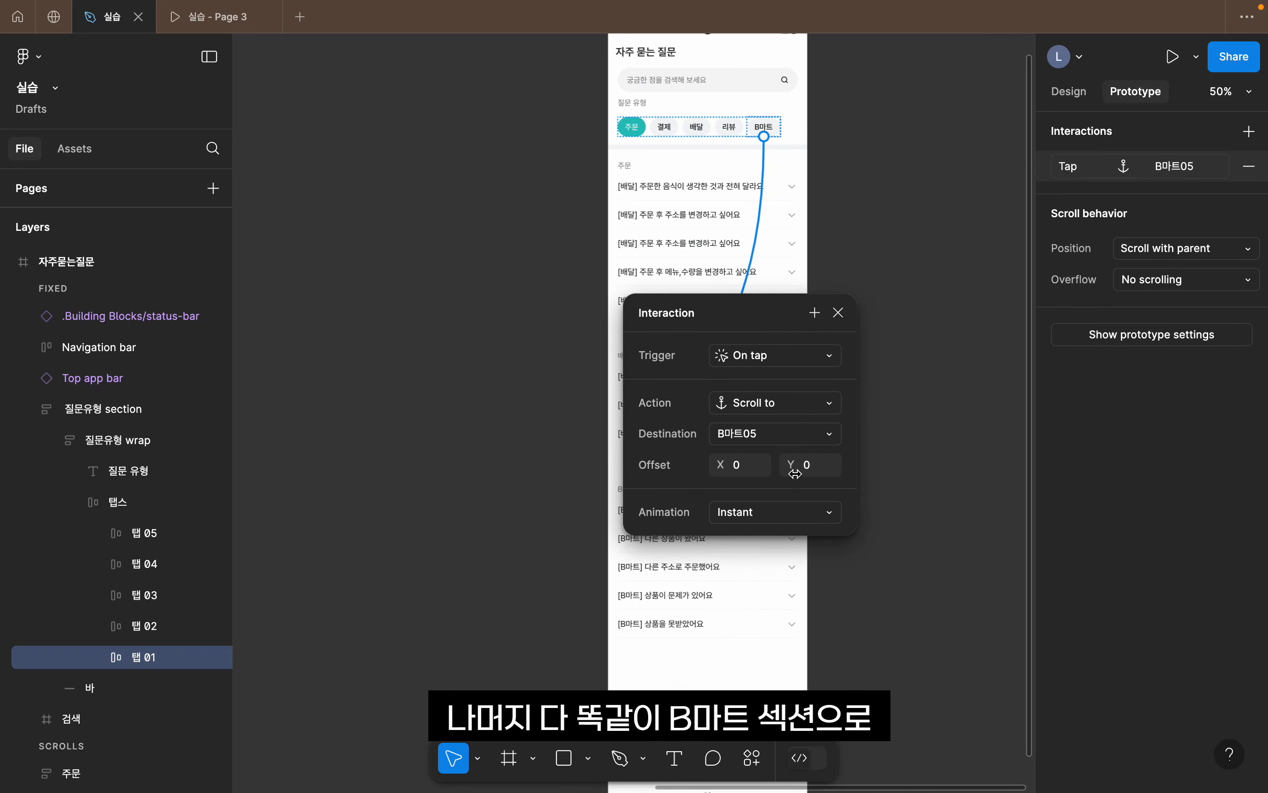
{"action": "left_click", "coordinate": [775, 433]}
{"action": "left_click", "coordinate": [782, 291]}
{"action": "left_click", "coordinate": [810, 465]}
{"action": "type", "text": "-32"}
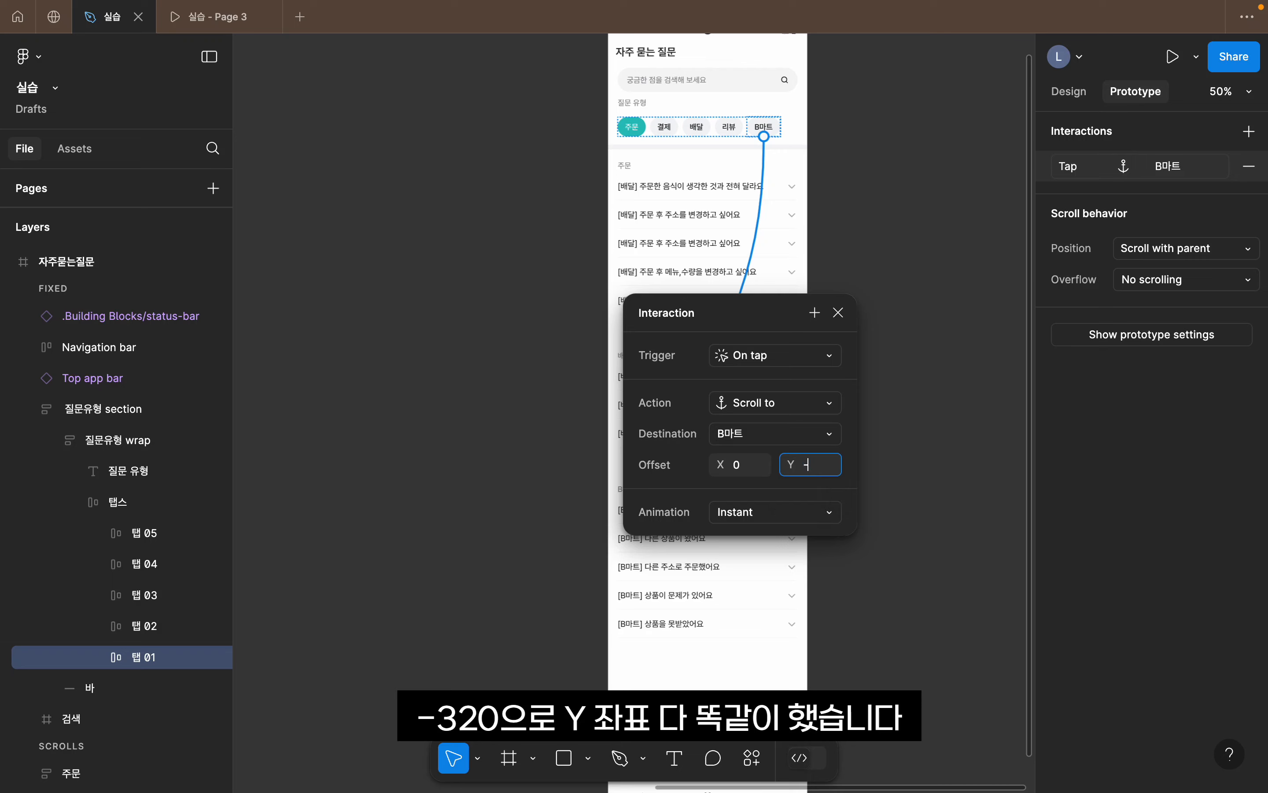
{"action": "left_click", "coordinate": [917, 406]}
- Present the 자주묻는질문 frame and test the scrolling of the 배달 and B마트 tabs
{"action": "scroll", "coordinate": [760, 199], "scroll_direction": "up", "scroll_amount": 3}
{"action": "left_click", "coordinate": [628, 125]}
{"action": "left_click", "coordinate": [628, 124]}
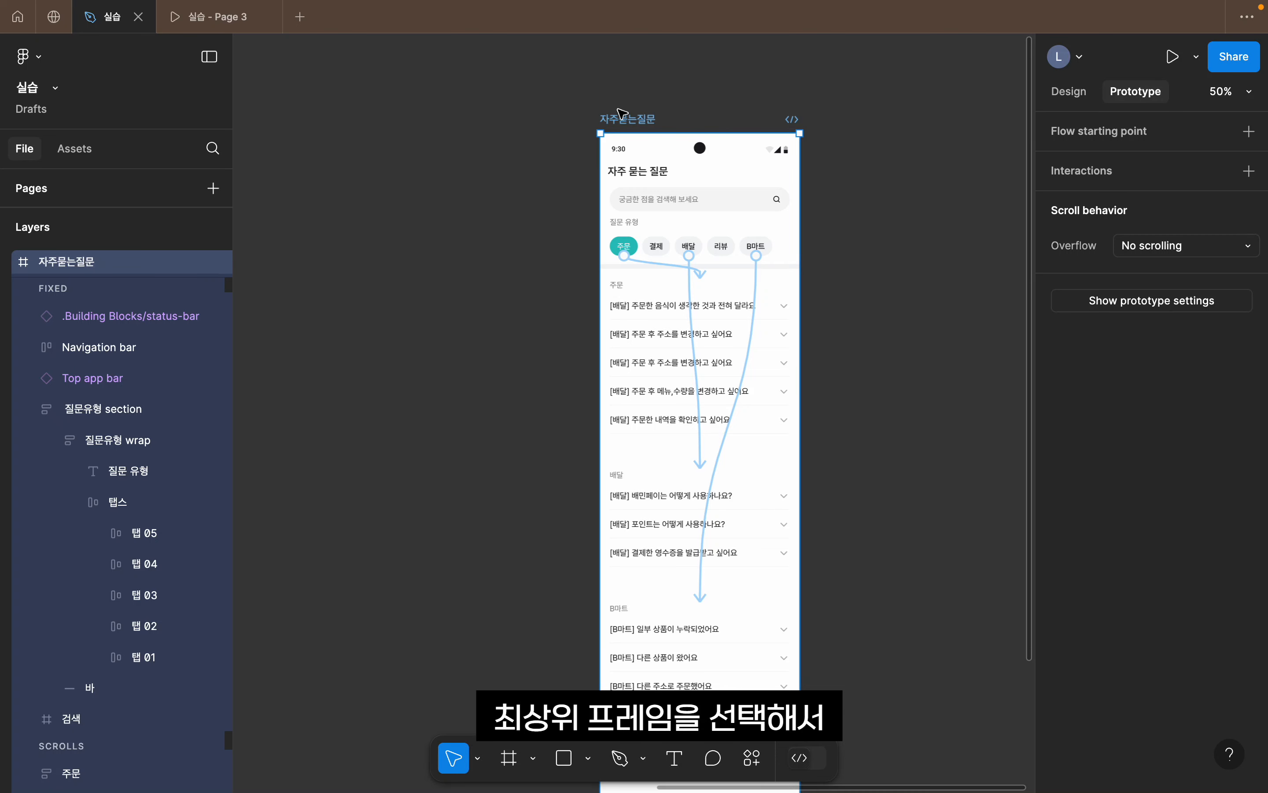
{"action": "left_click", "coordinate": [1172, 57]}
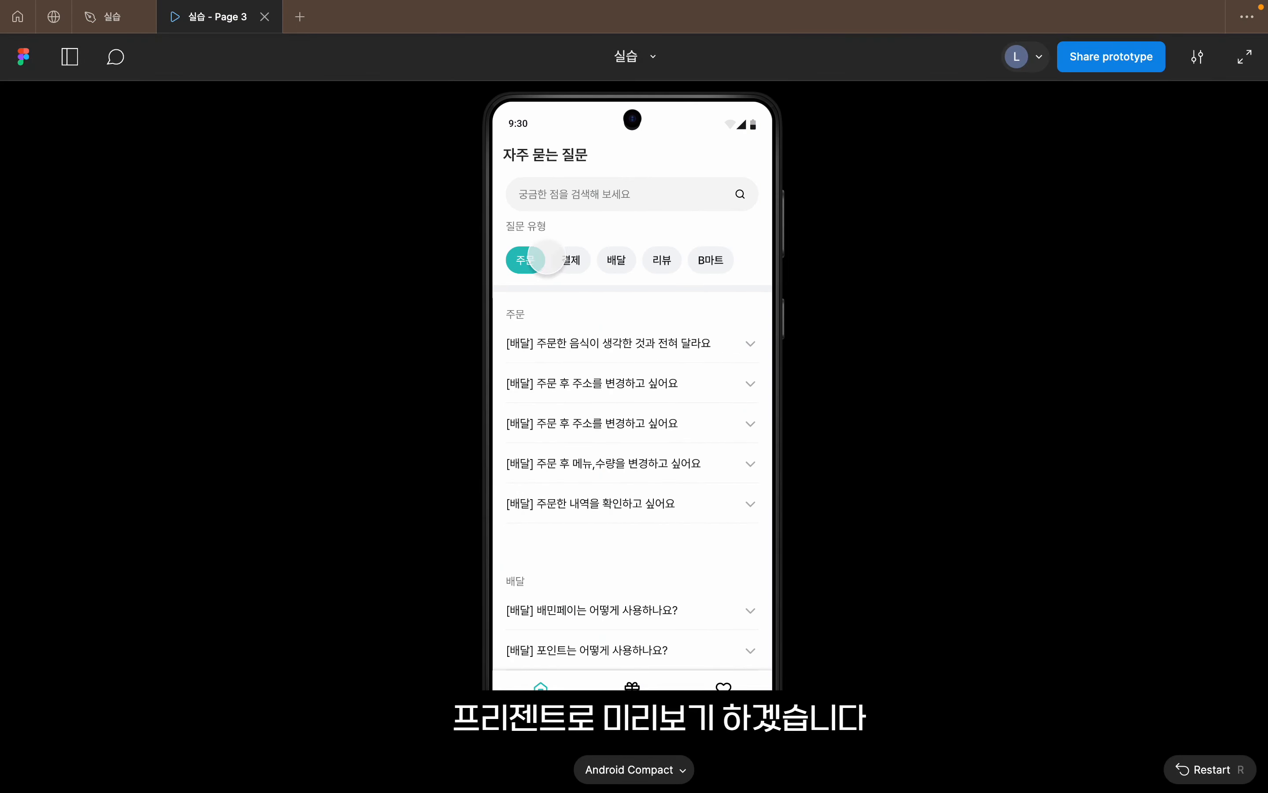
{"action": "left_click", "coordinate": [617, 259]}
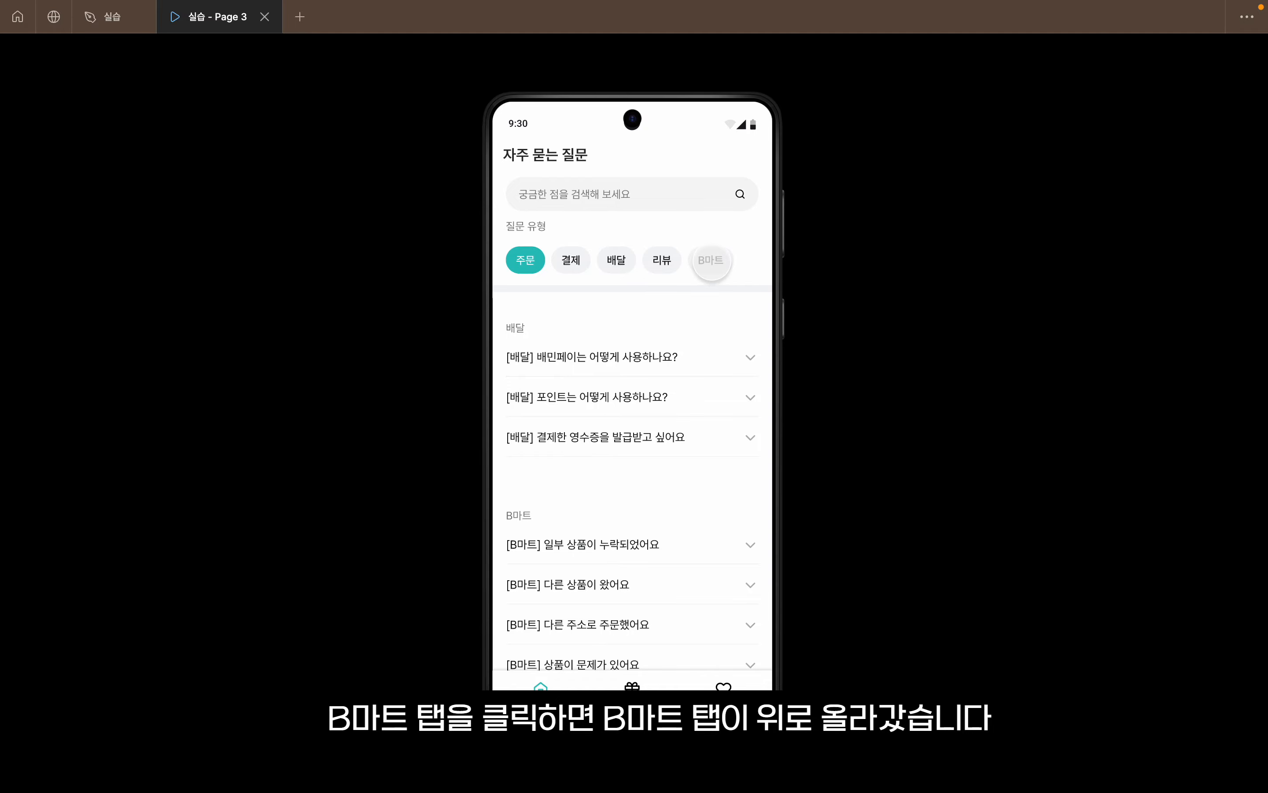
{"action": "left_click", "coordinate": [712, 259]}
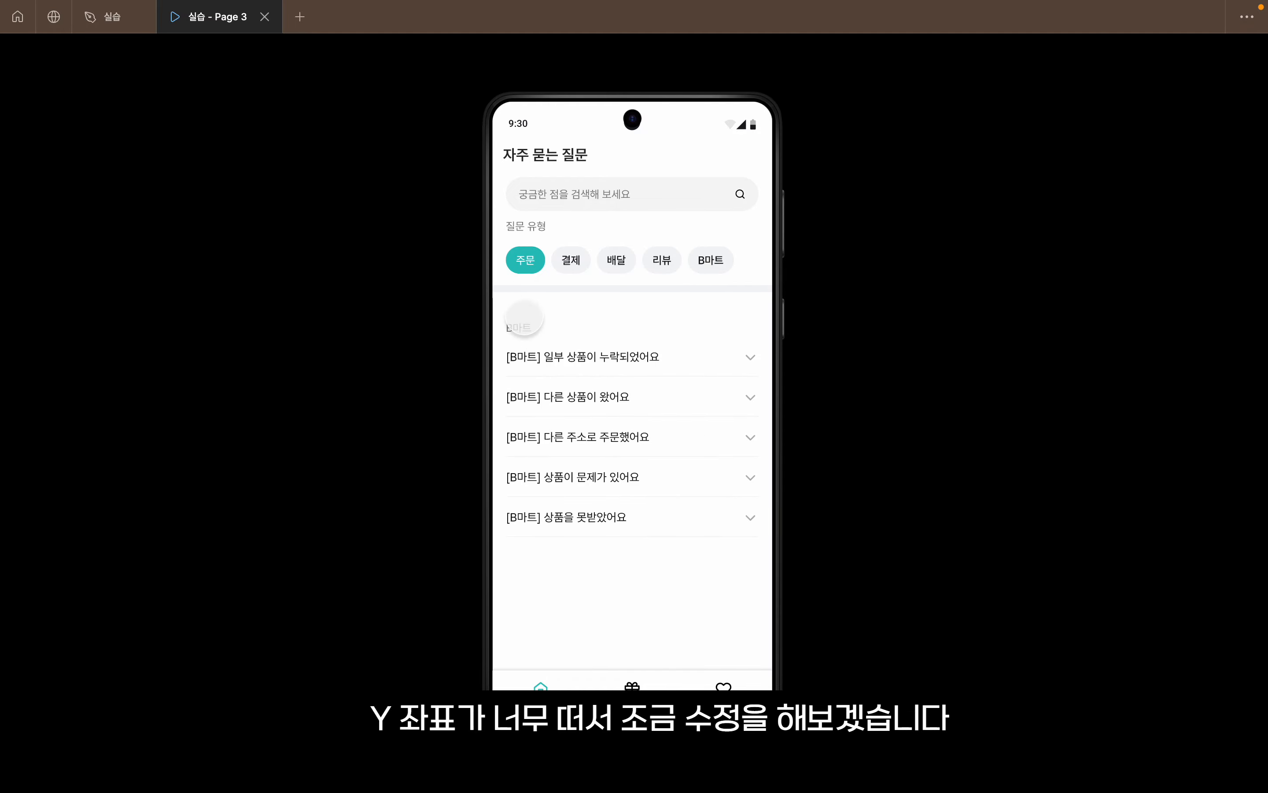
- Return to the design file and set the Y offset of the B마트 and 배달 tabs' scroll interactions to -310
{"action": "left_click", "coordinate": [112, 16]}
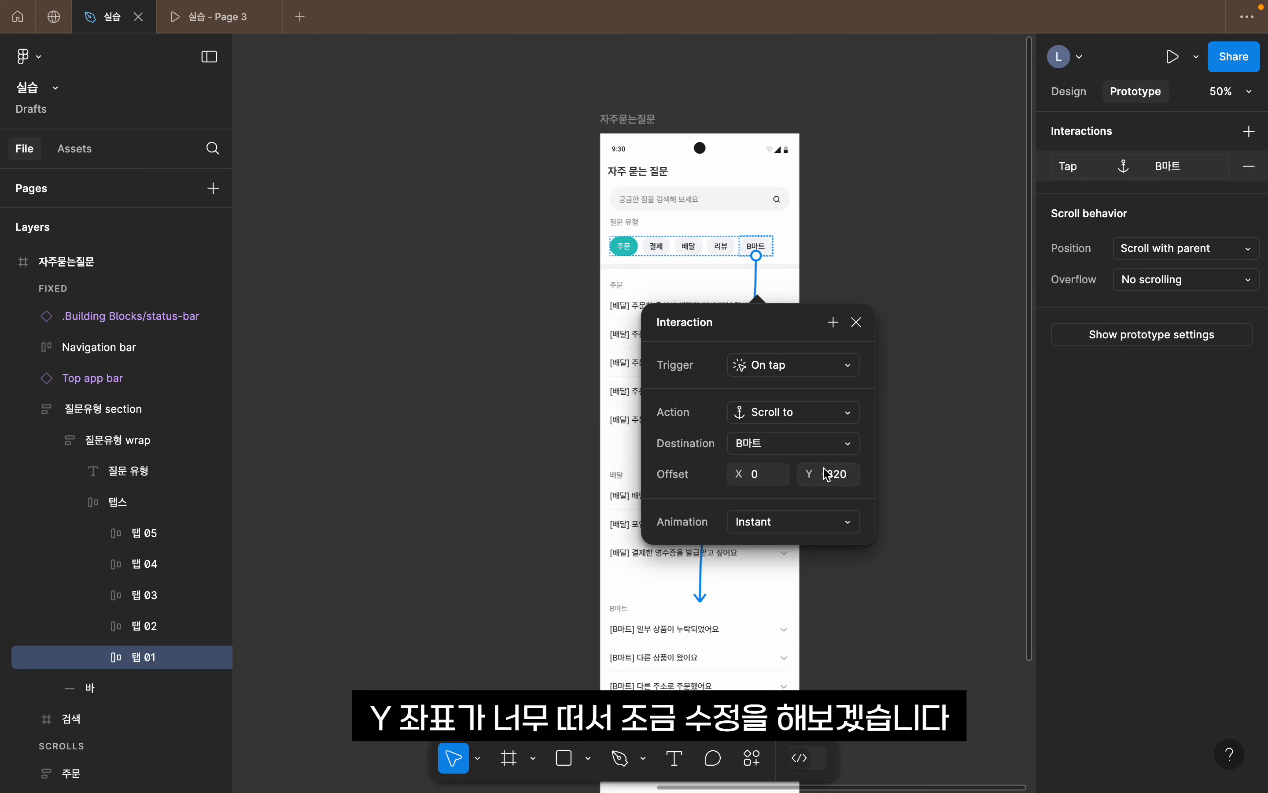
{"action": "left_click", "coordinate": [827, 473]}
{"action": "type", "text": "-310"}
{"action": "key", "text": "Return"}
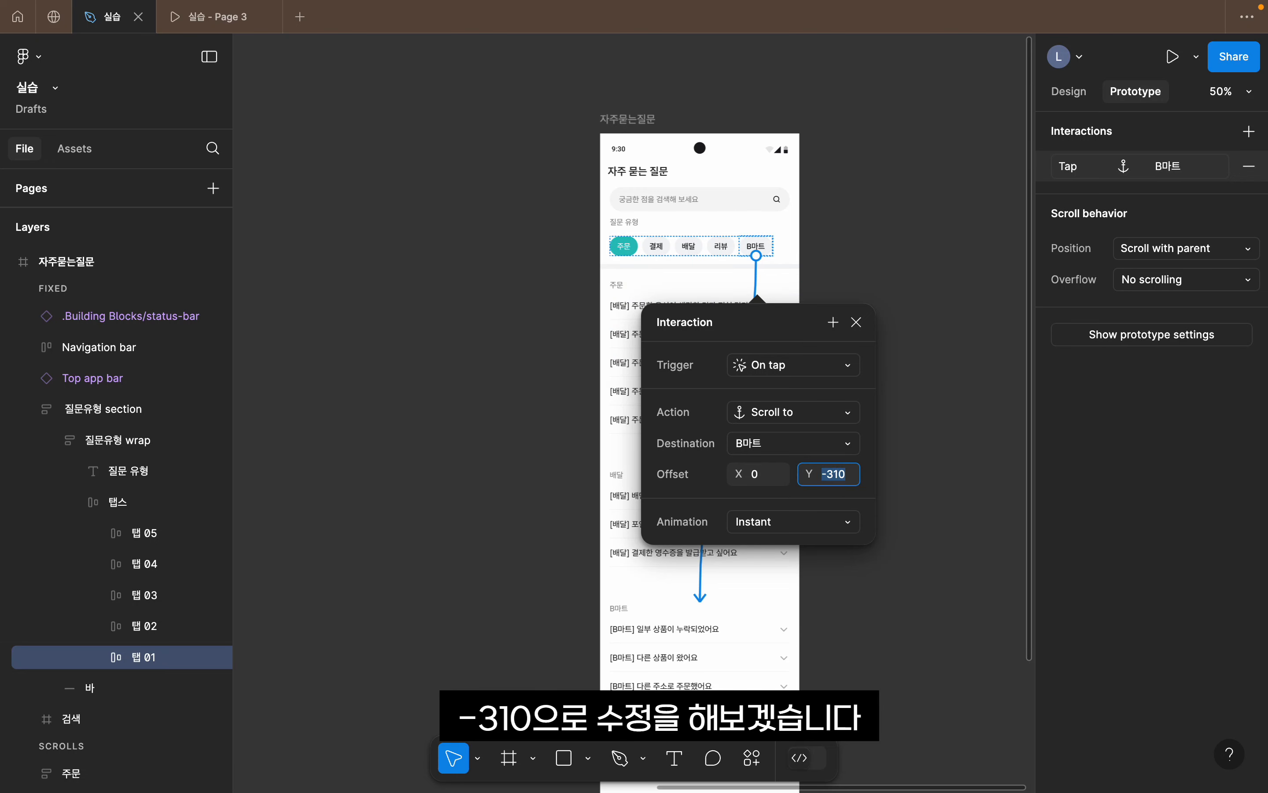
{"action": "left_click", "coordinate": [689, 245]}
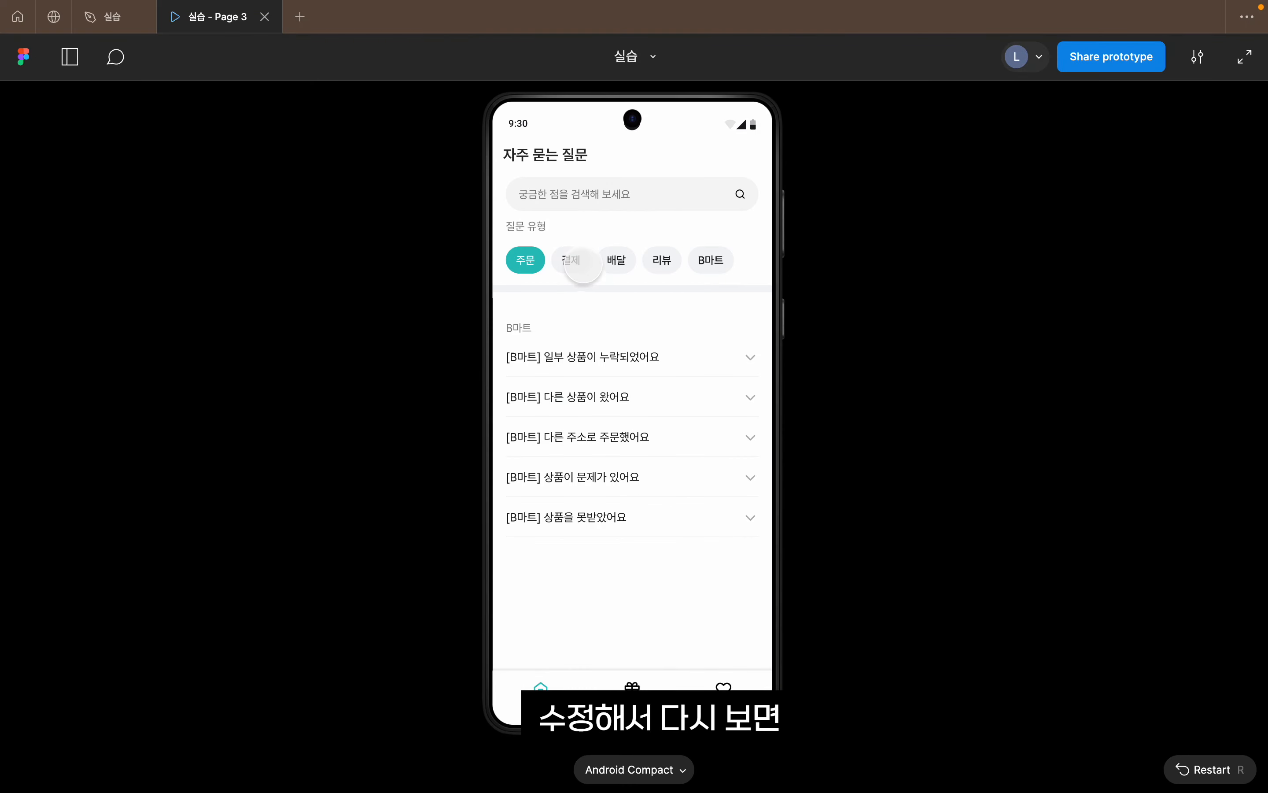
- Test switching repeatedly between the 주문, 배달 and B마트 tabs in the prototype preview
{"action": "left_click", "coordinate": [617, 261]}
{"action": "left_click", "coordinate": [569, 259]}
{"action": "left_click", "coordinate": [524, 259]}
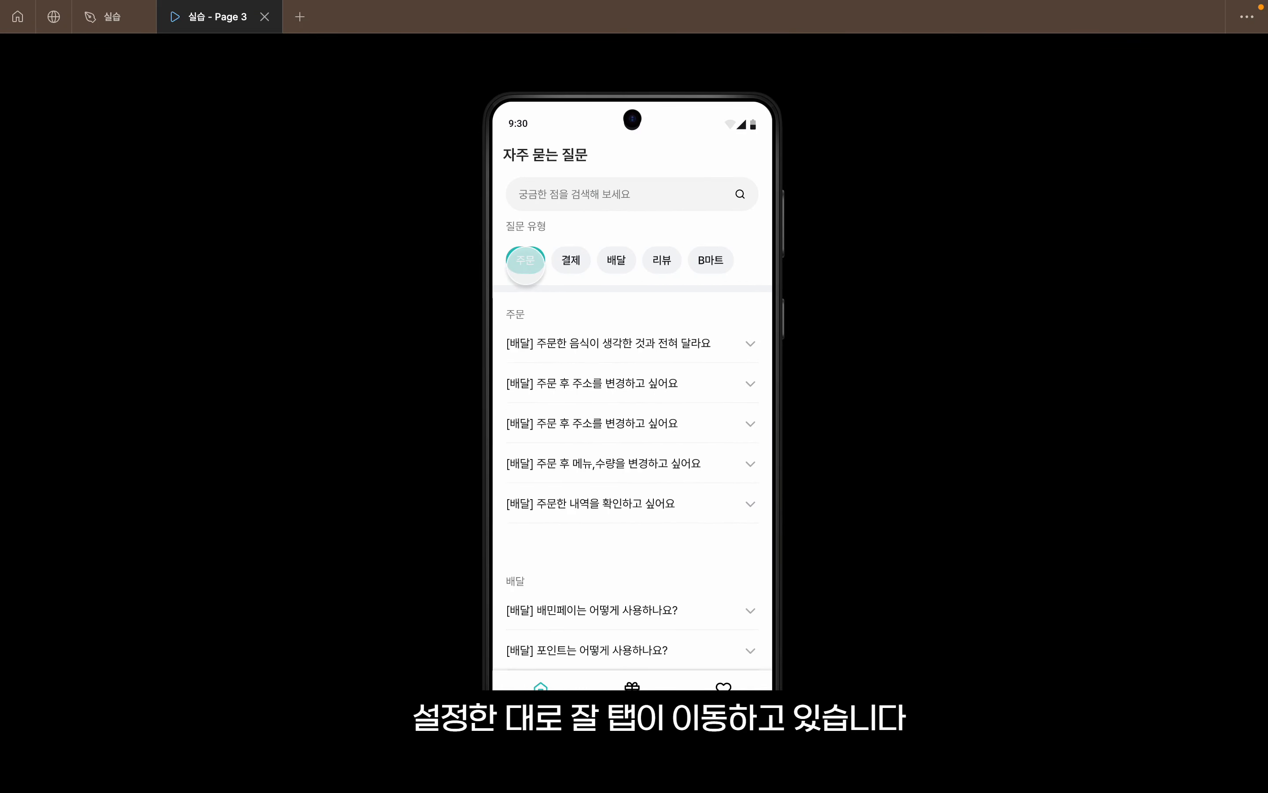
{"action": "left_click", "coordinate": [617, 259]}
{"action": "left_click", "coordinate": [714, 259]}
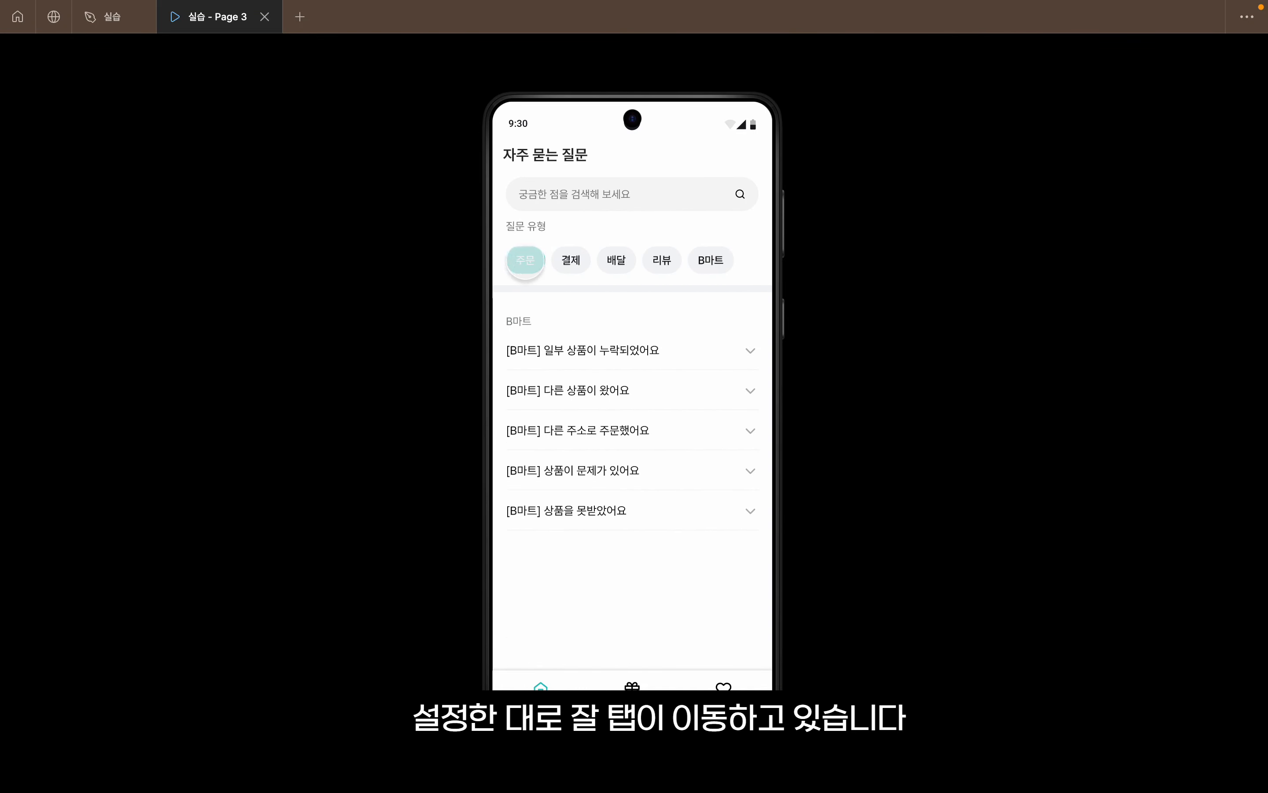
{"action": "left_click", "coordinate": [524, 259]}
{"action": "left_click", "coordinate": [615, 260]}
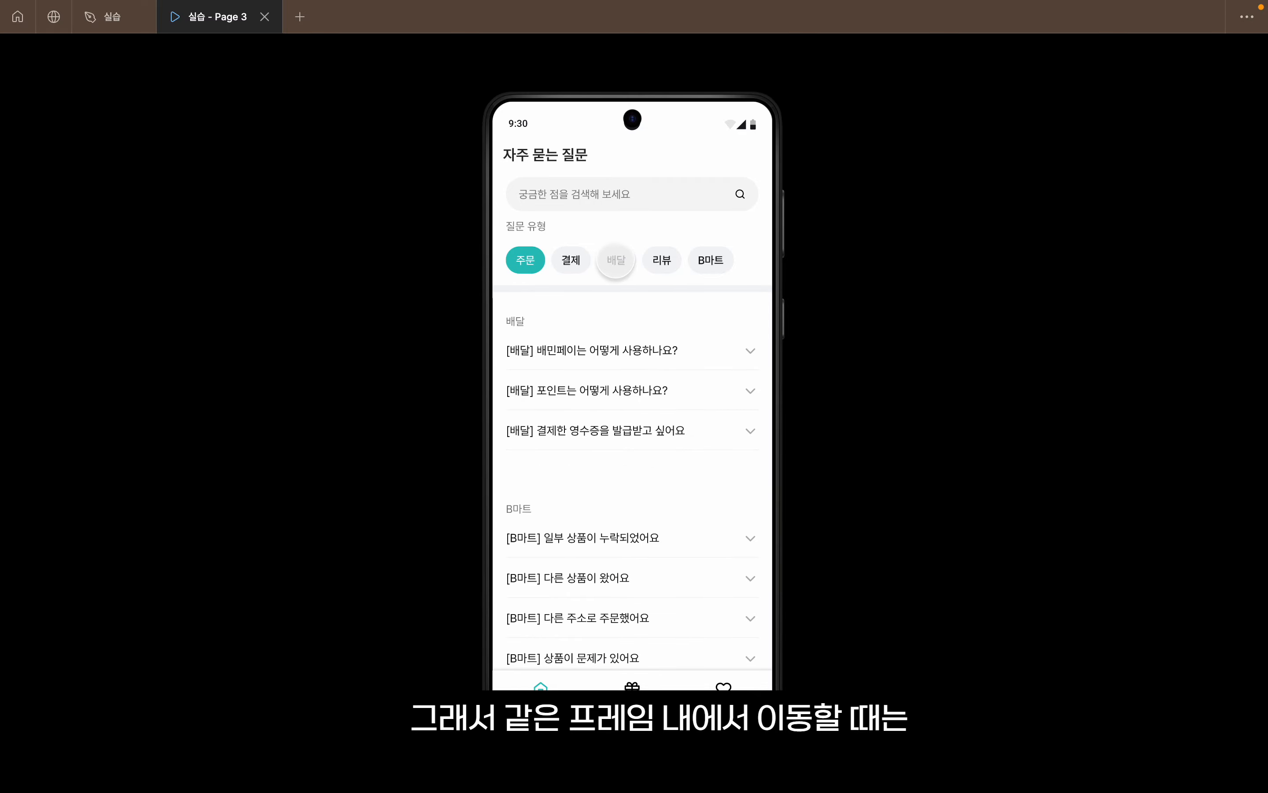
{"action": "left_click", "coordinate": [713, 260]}
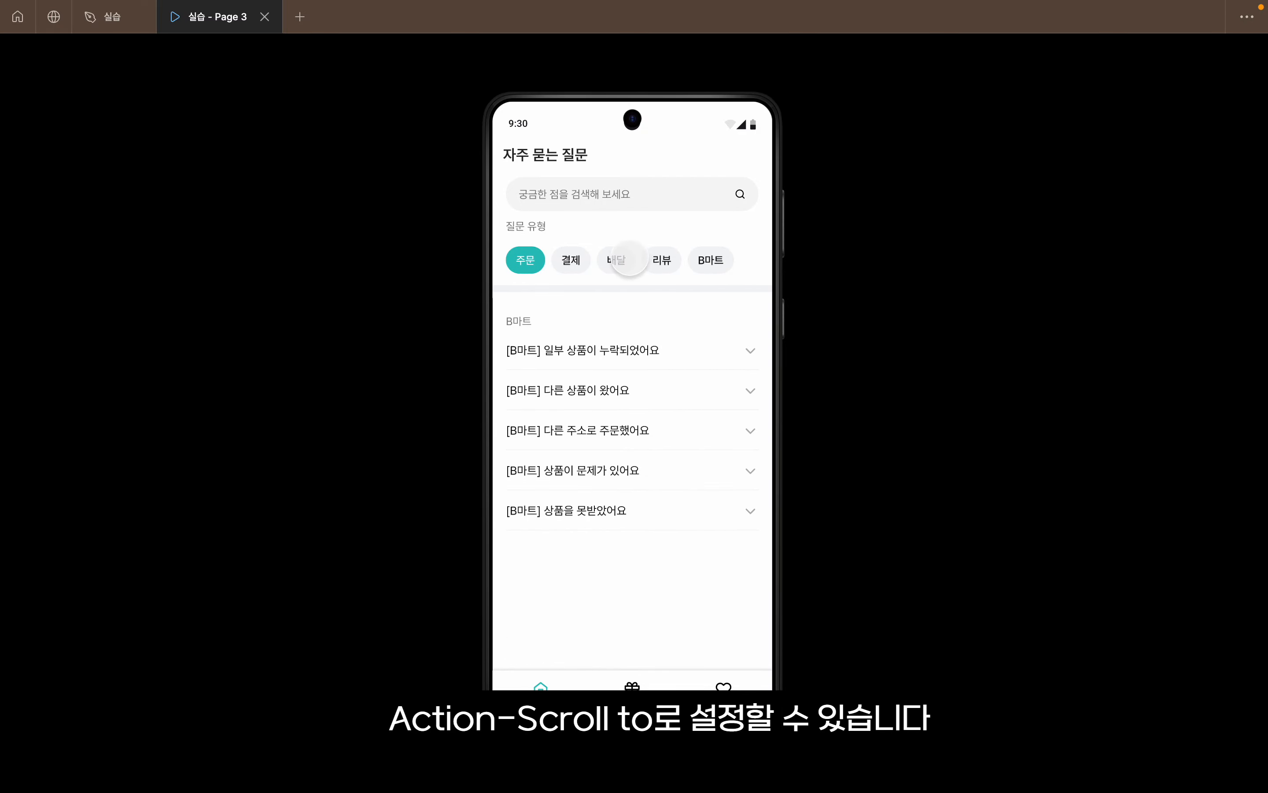
{"action": "left_click", "coordinate": [618, 260]}
{"action": "left_click", "coordinate": [521, 260]}
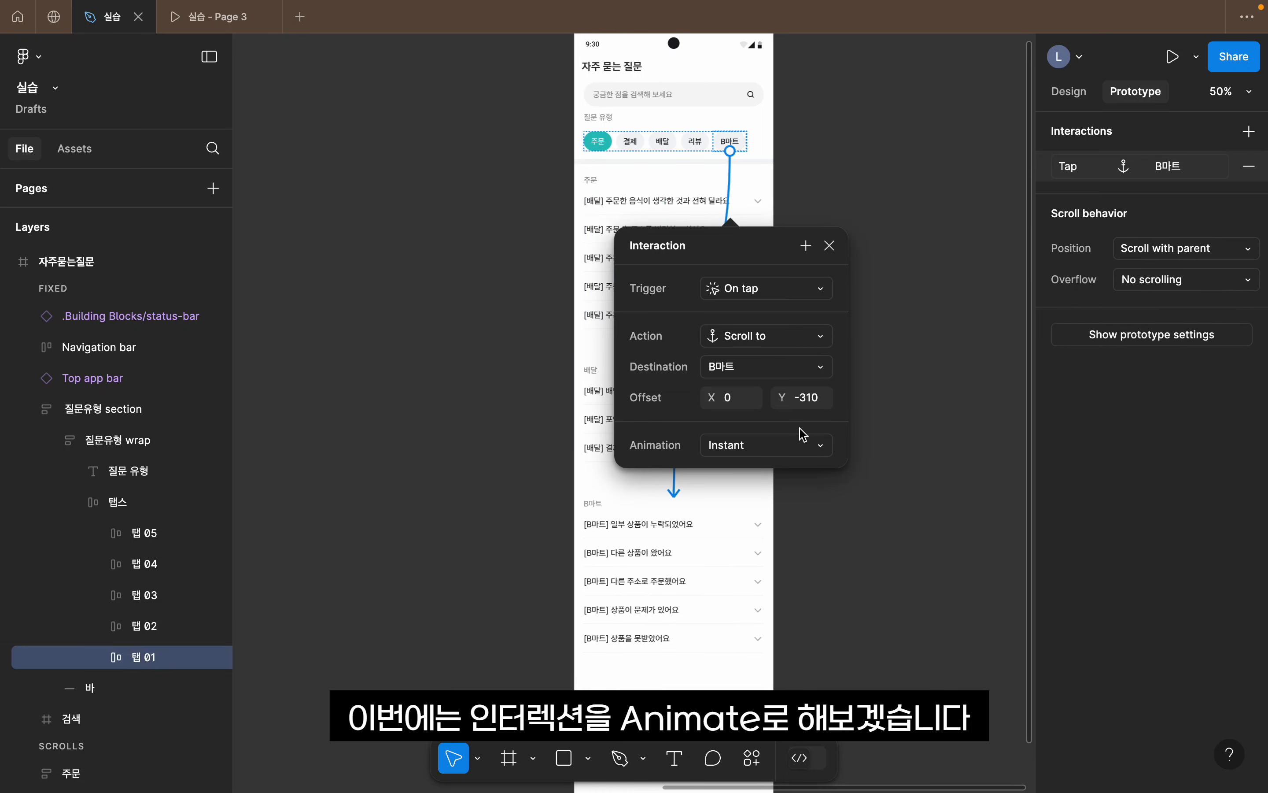
- Set the B마트 tab's scroll interaction to Animate with an Ease in and out curve and a Y offset of -300
{"action": "left_click", "coordinate": [804, 435]}
{"action": "left_click", "coordinate": [747, 466]}
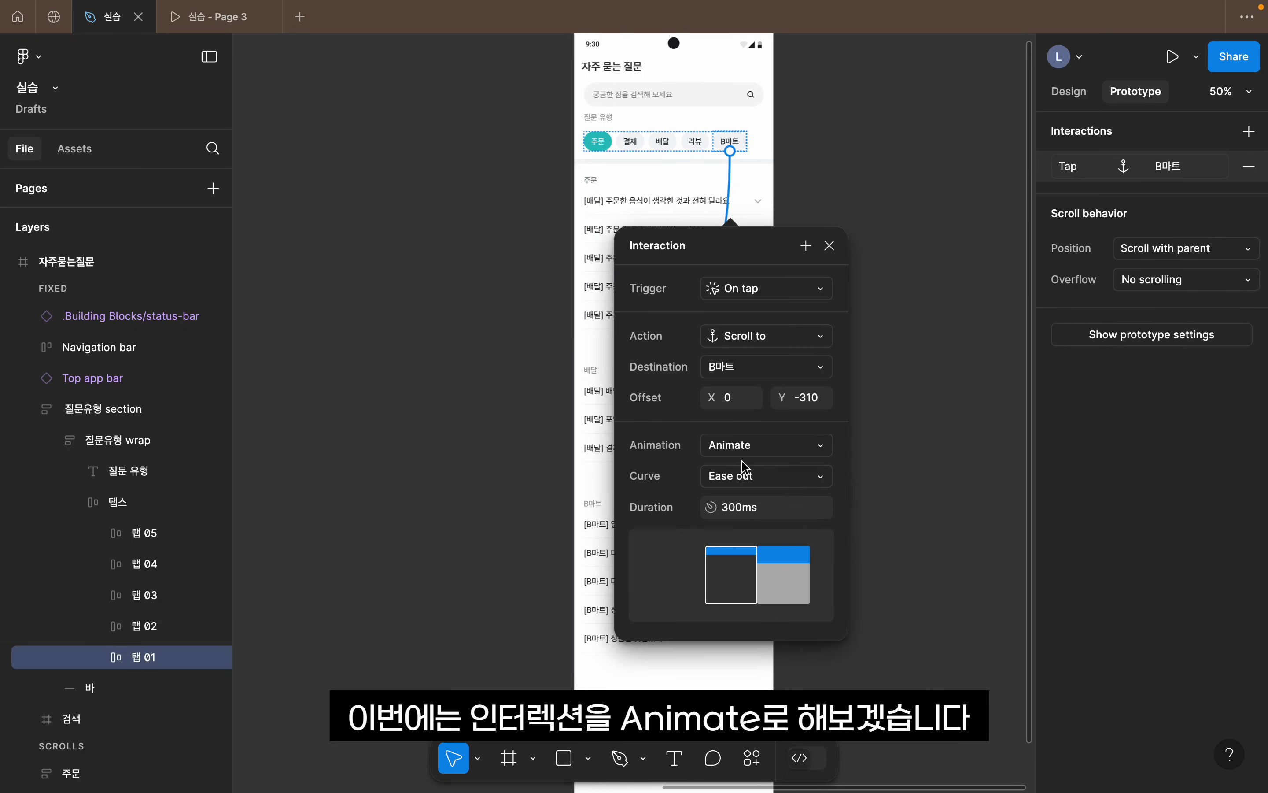
{"action": "left_click", "coordinate": [748, 472]}
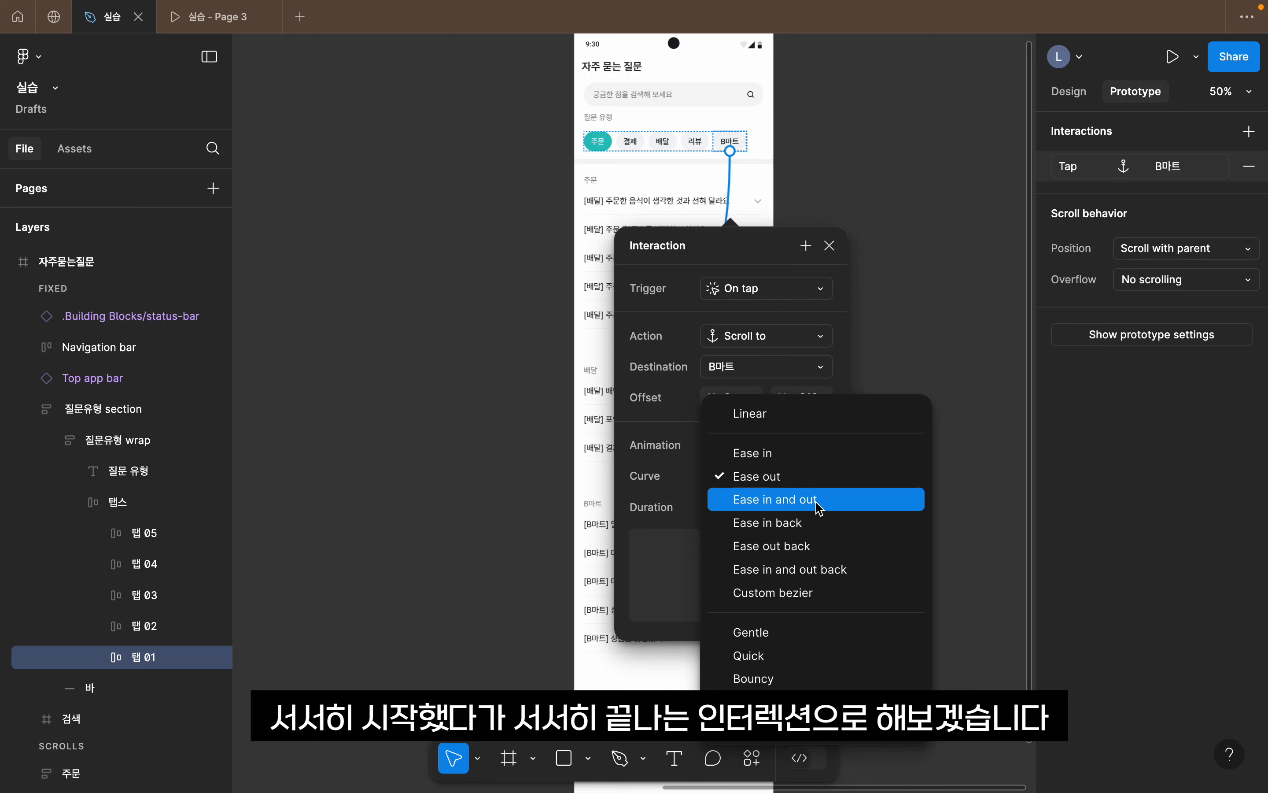
{"action": "left_click", "coordinate": [819, 507]}
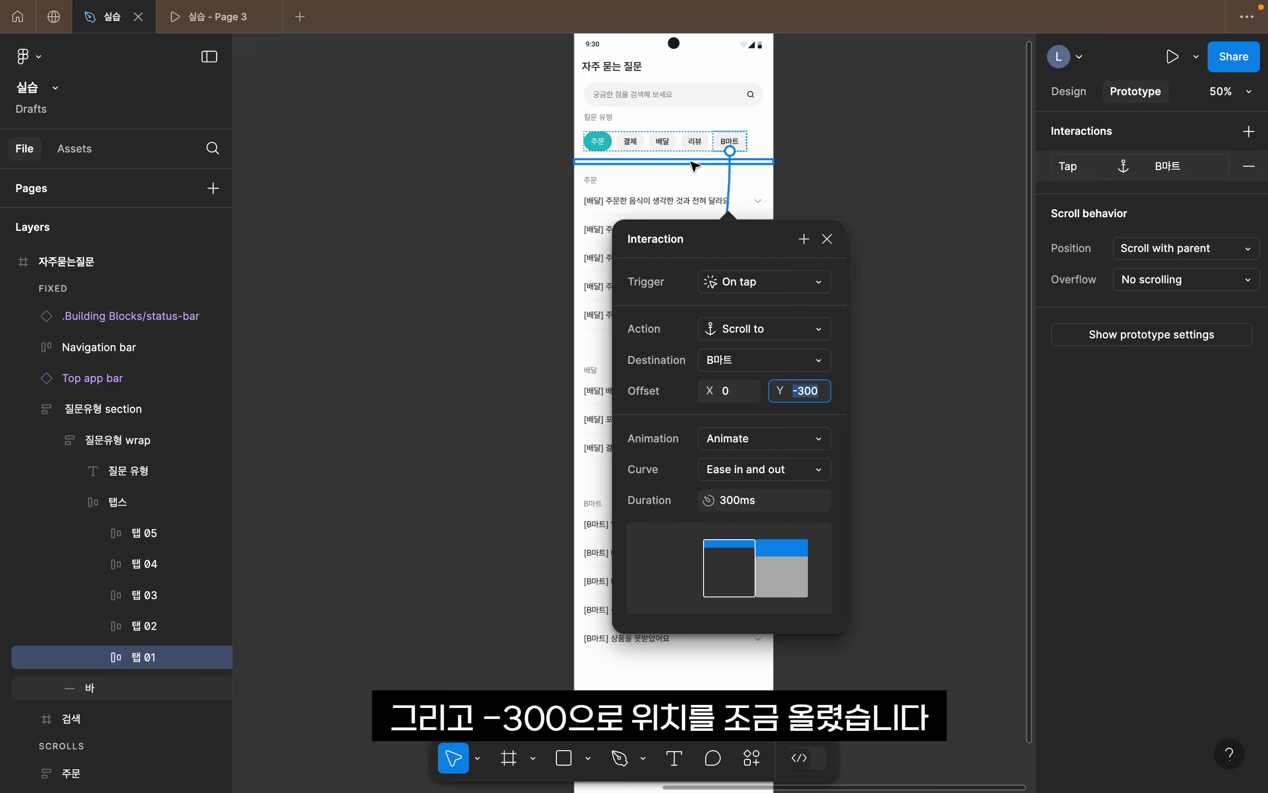
- Adjust the Y offset of the 배달 tab's scroll interaction
{"action": "left_click", "coordinate": [662, 141]}
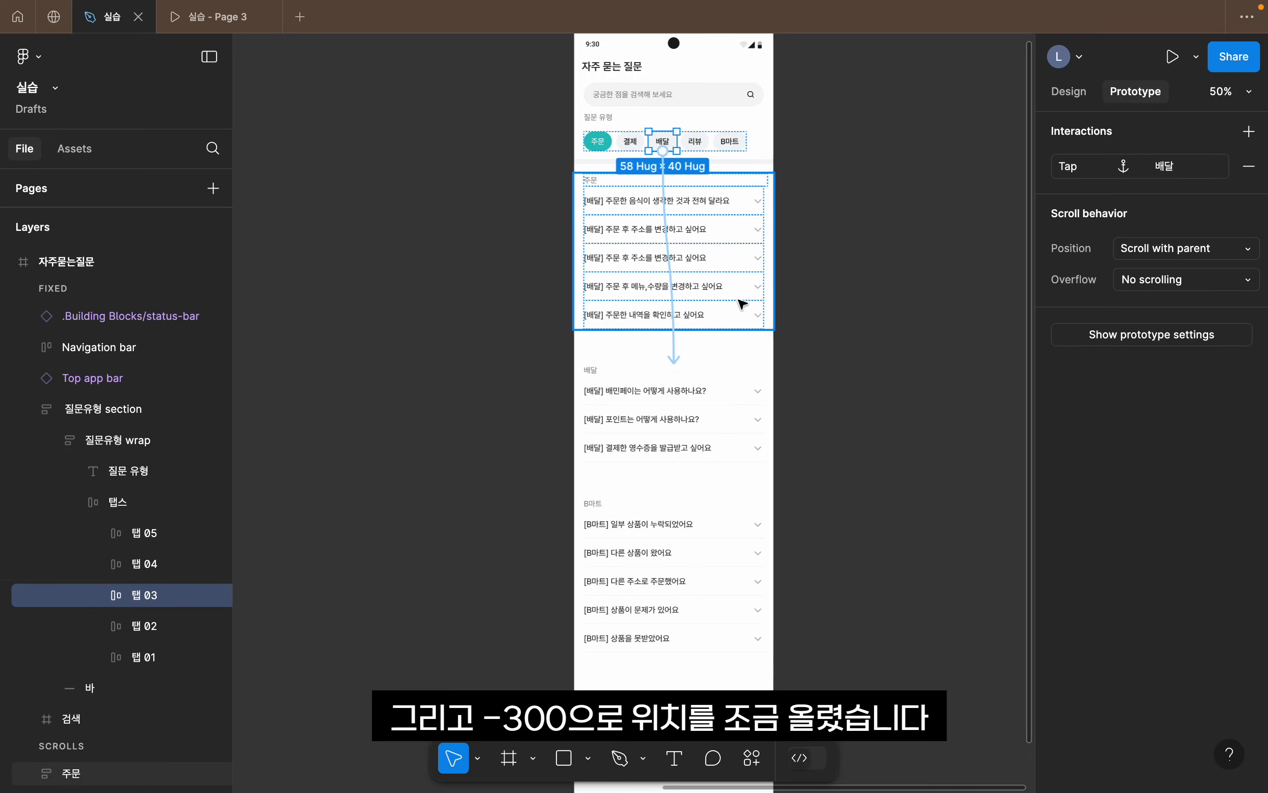
{"action": "left_click", "coordinate": [671, 292]}
{"action": "left_click", "coordinate": [750, 493]}
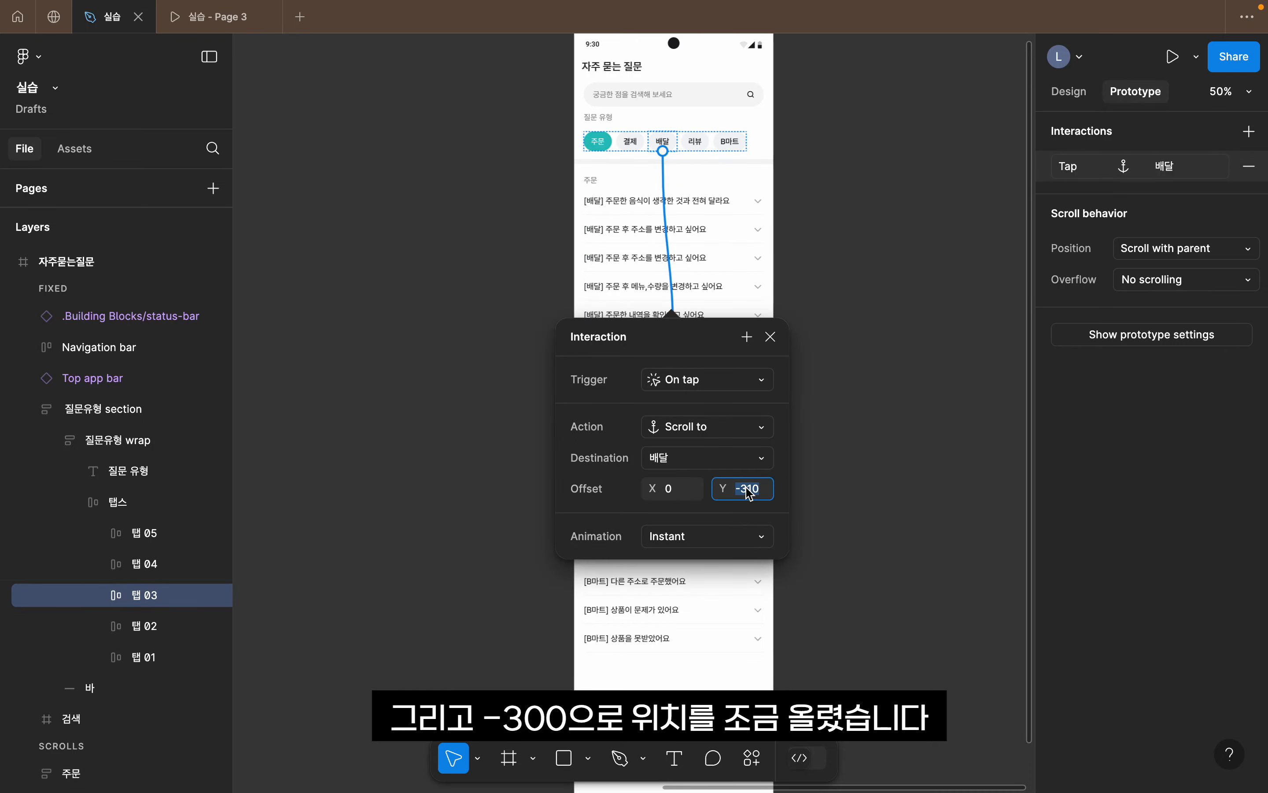
{"action": "left_click", "coordinate": [424, 326]}
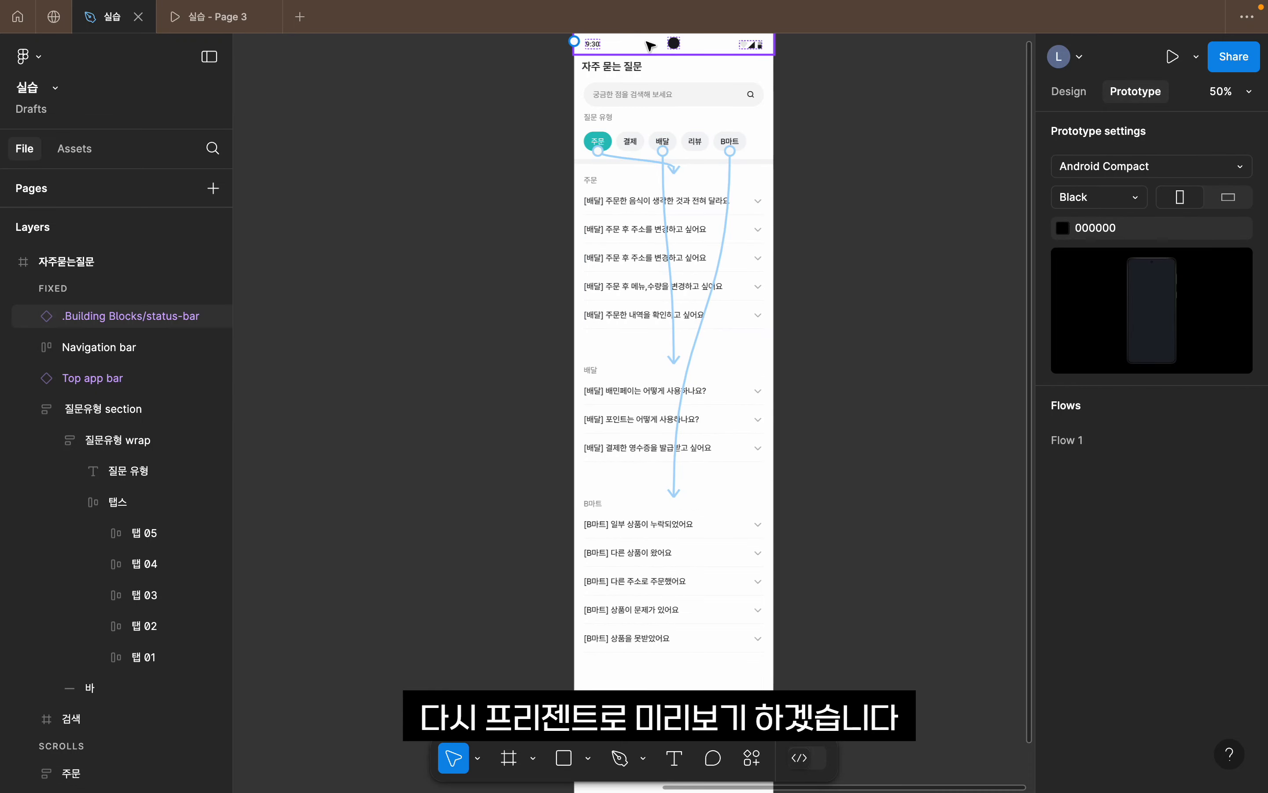
- Present the prototype and compare the scroll behavior of the 배달 tab with the animated B마트 tab
{"action": "left_click", "coordinate": [1172, 57]}
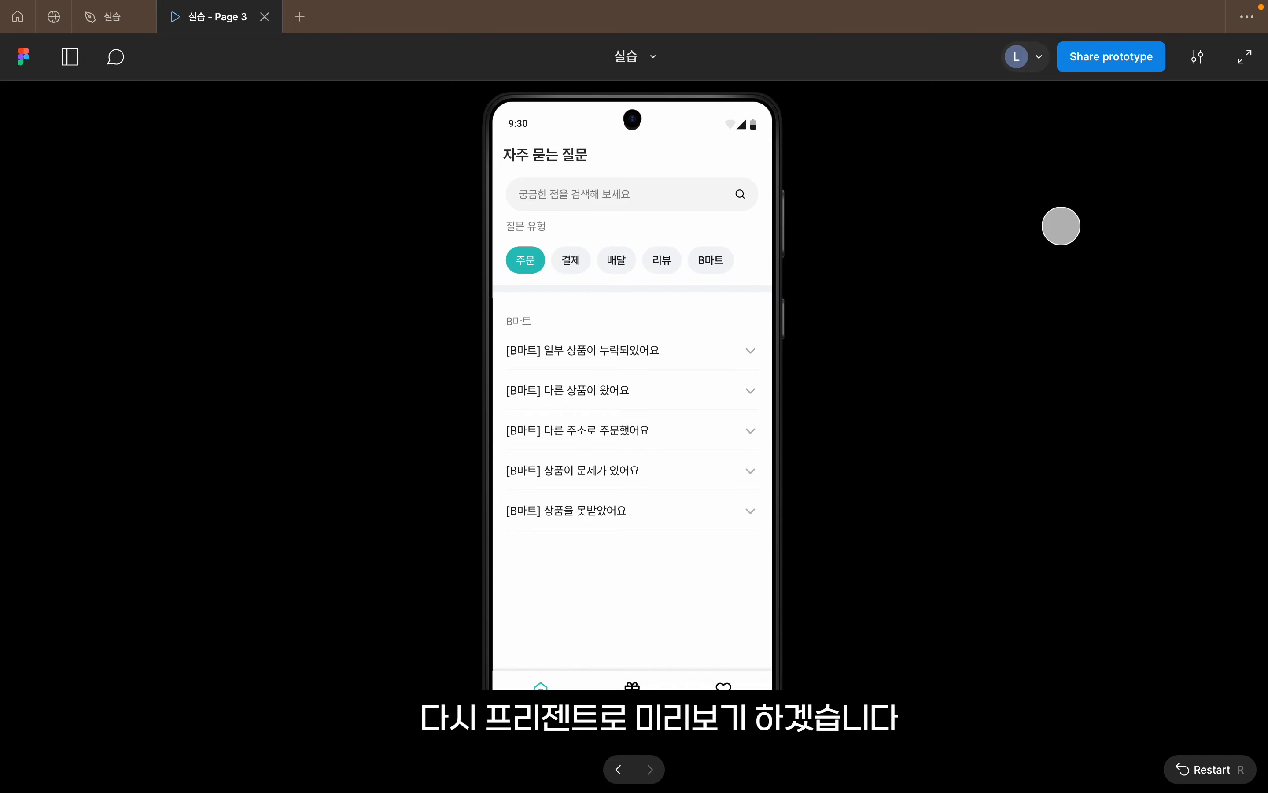
{"action": "left_click", "coordinate": [616, 260]}
{"action": "left_click", "coordinate": [711, 261]}
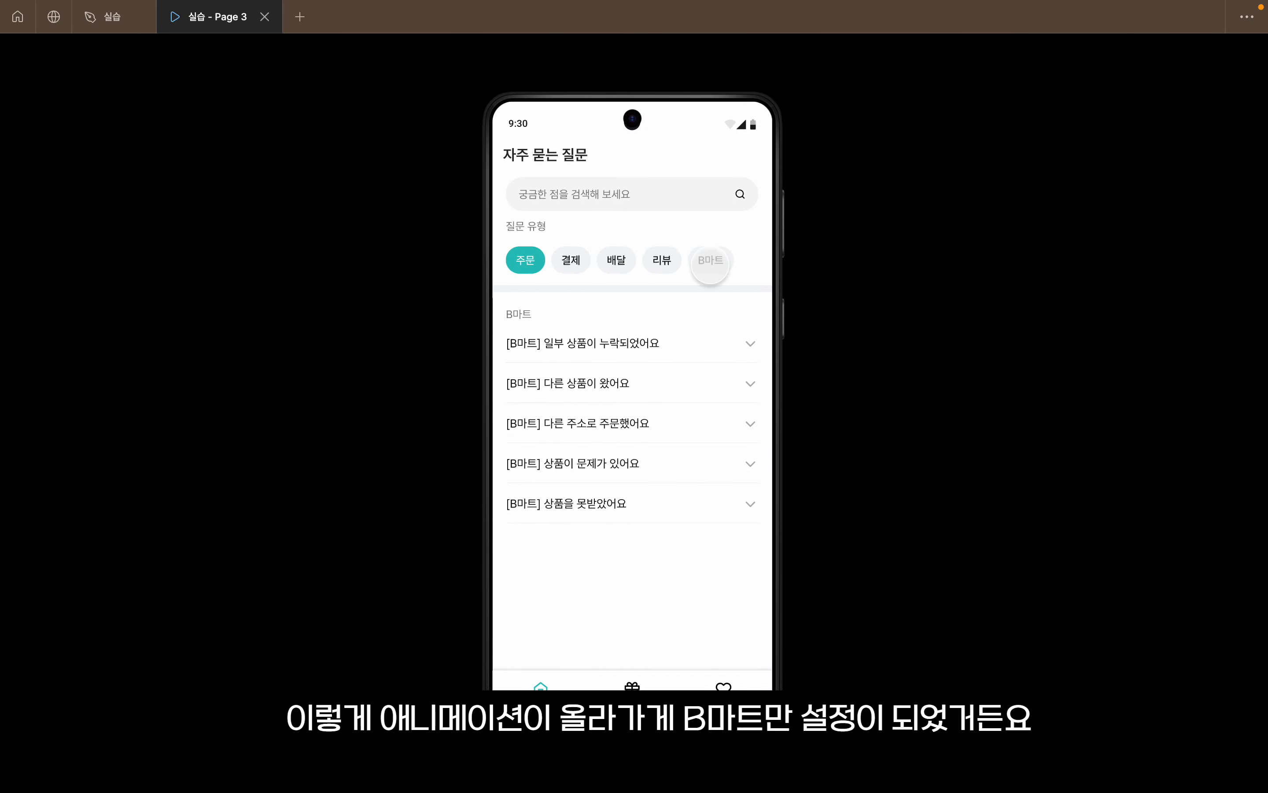
- Set the 주문 tab's scroll interaction to Animate with an Ease in and out curve
{"action": "left_click", "coordinate": [113, 16]}
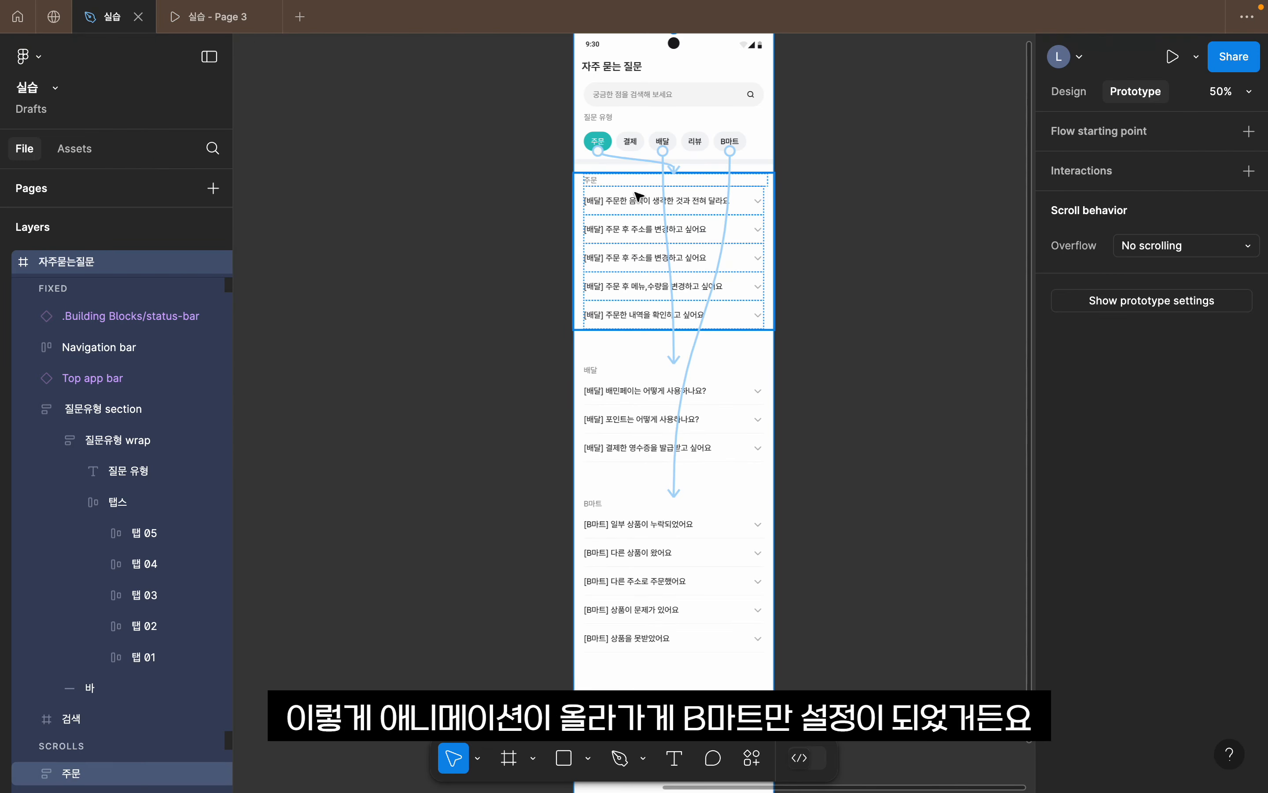
{"action": "left_click", "coordinate": [662, 165]}
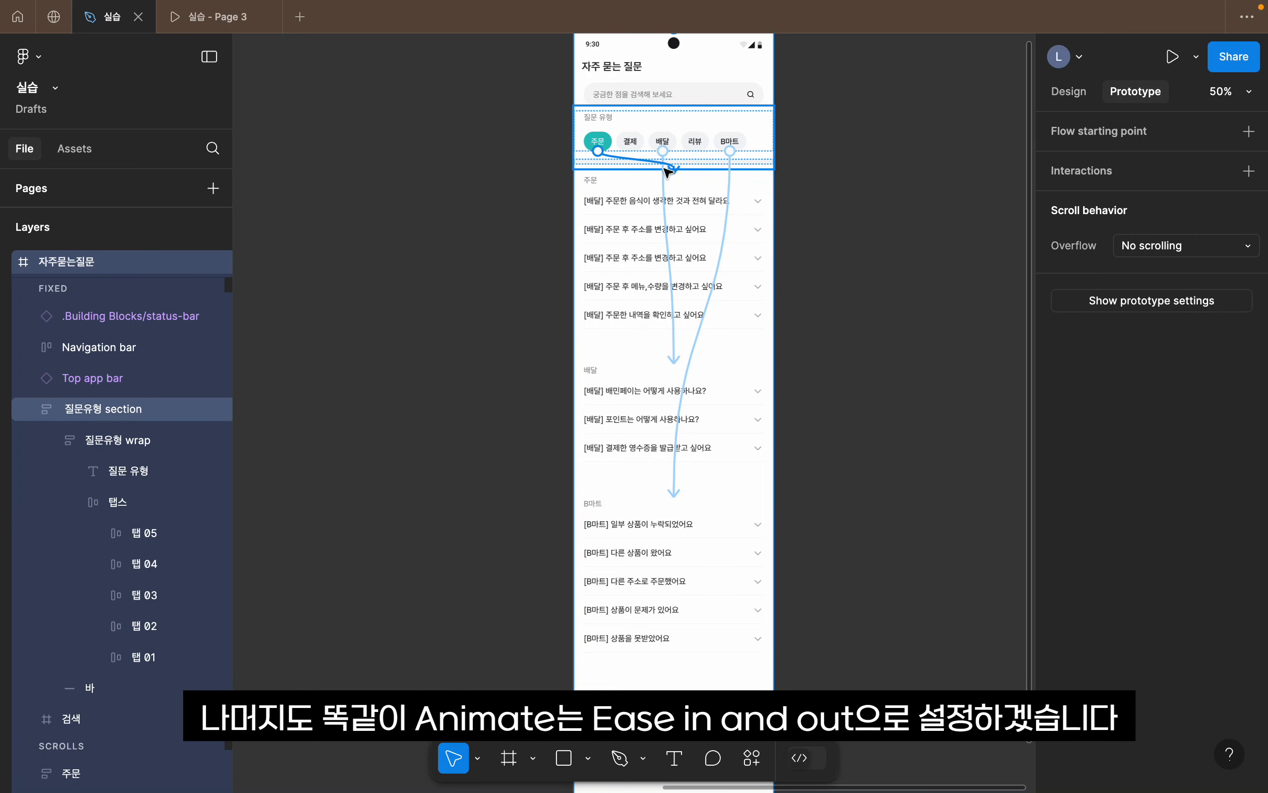
{"action": "left_click", "coordinate": [667, 171]}
{"action": "left_click", "coordinate": [678, 411]}
{"action": "left_click", "coordinate": [674, 438]}
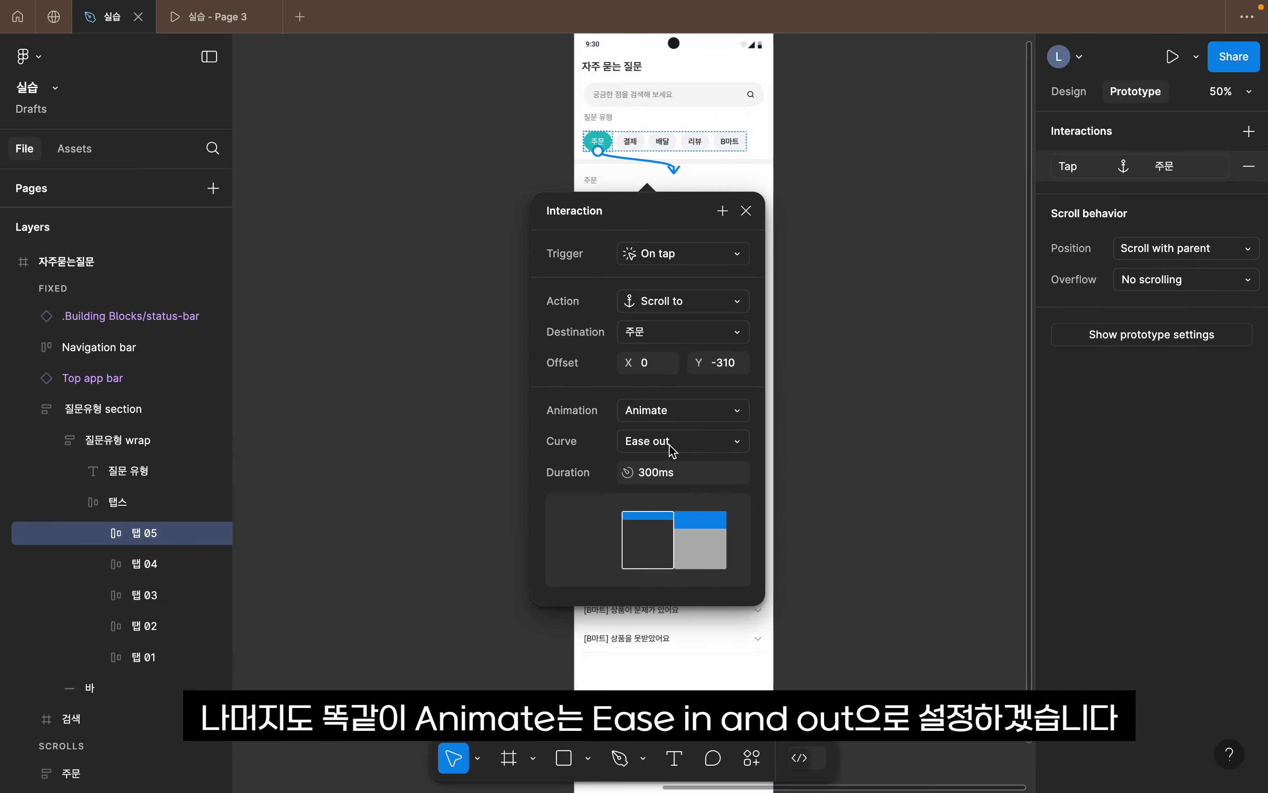
{"action": "left_click", "coordinate": [669, 445]}
{"action": "left_click", "coordinate": [733, 467]}
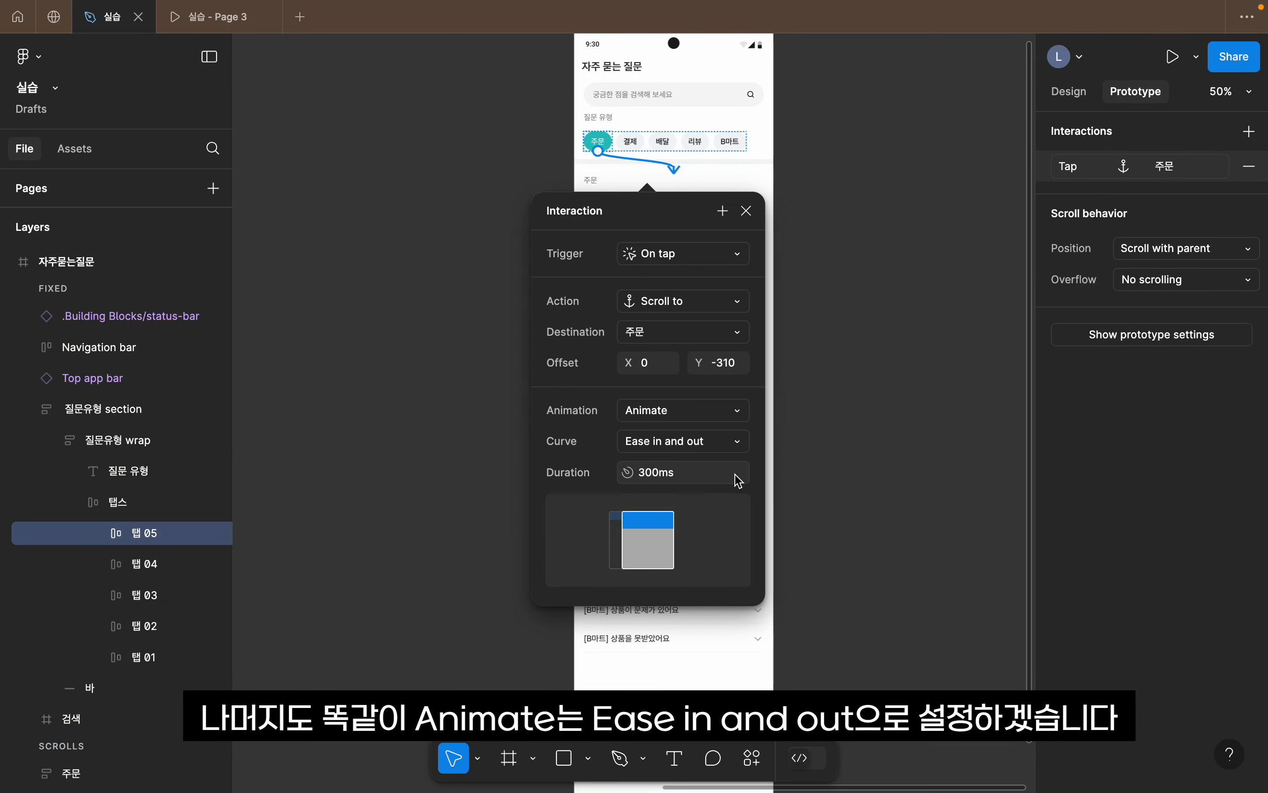
{"action": "left_click", "coordinate": [881, 168]}
- Apply the same Animate and Ease in and out settings to the 배달 tab's scroll interaction
{"action": "left_click", "coordinate": [667, 148], "text": "super"}
{"action": "left_click", "coordinate": [1176, 179]}
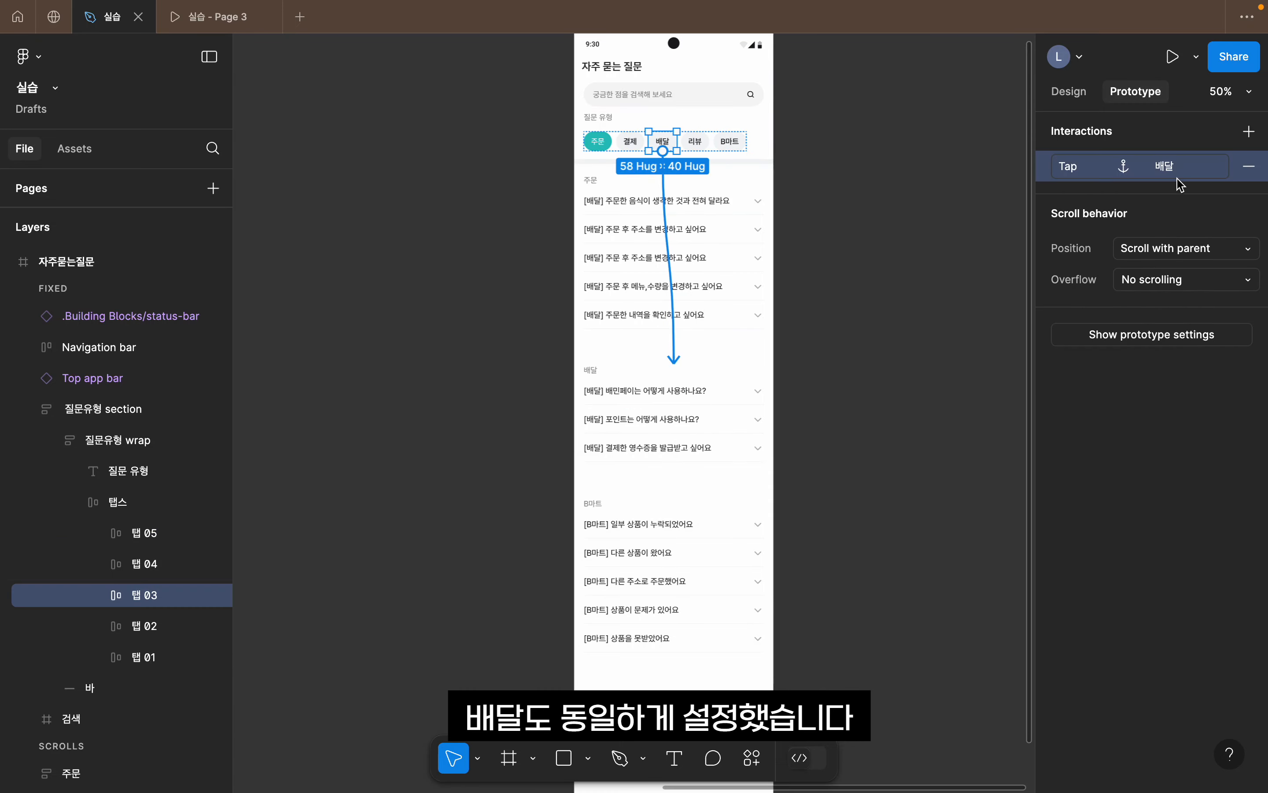
{"action": "left_click", "coordinate": [984, 361]}
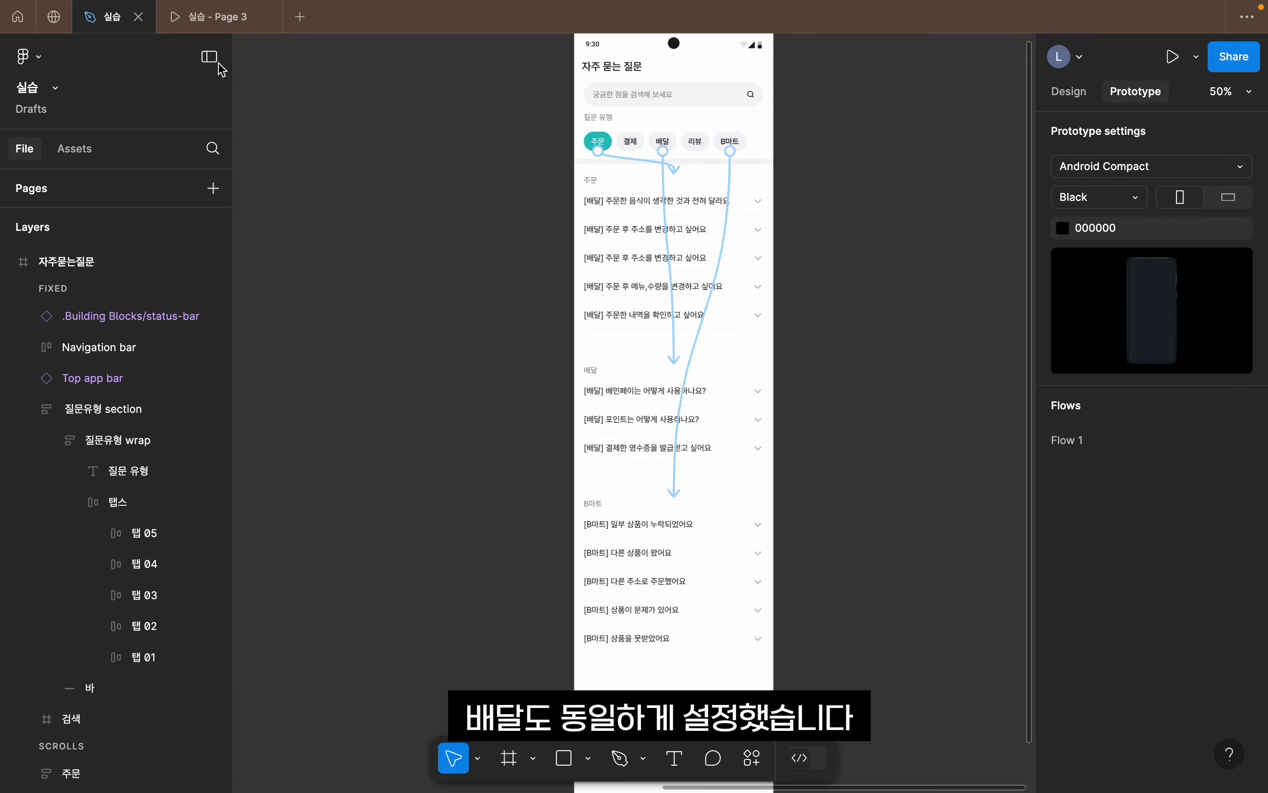
- Return to the prototype preview and test the animated scrolling between the 주문, 배달 and B마트 sections
{"action": "left_click", "coordinate": [210, 17]}
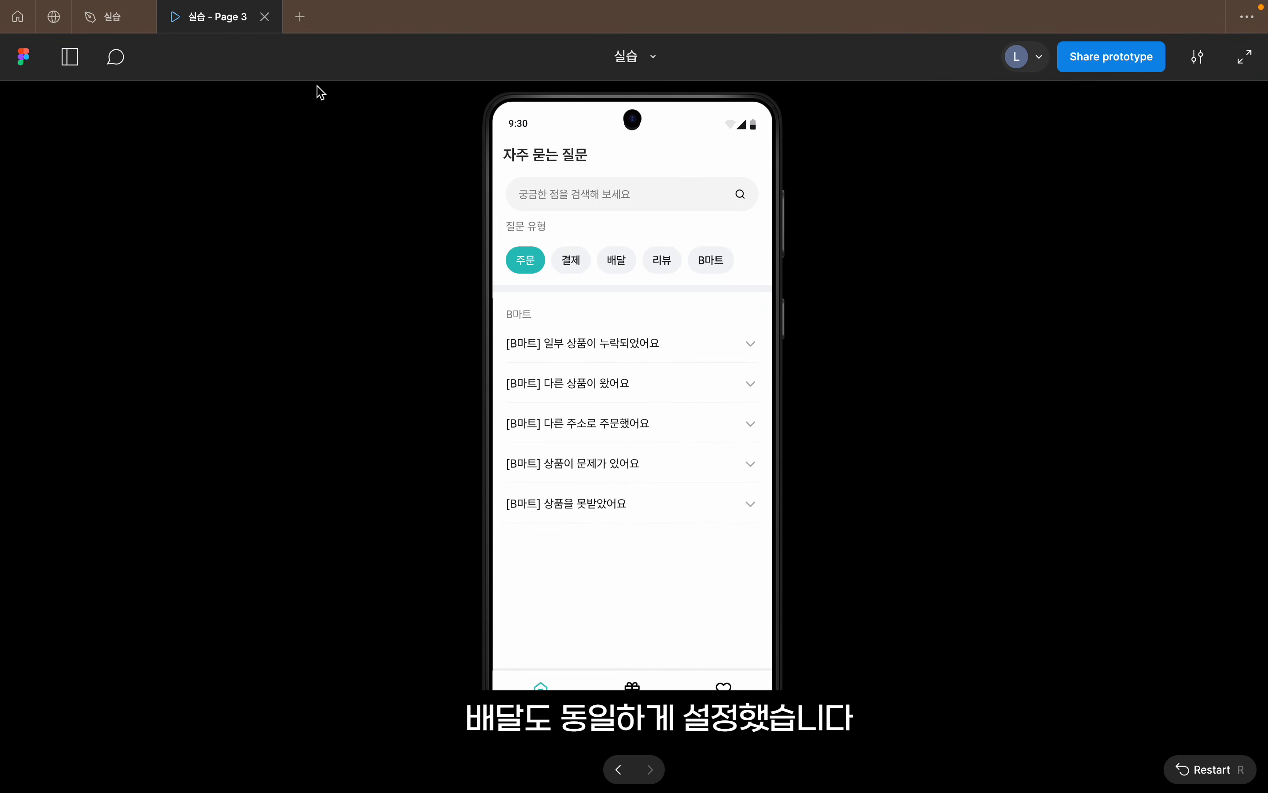
{"action": "left_click", "coordinate": [700, 268]}
{"action": "left_click", "coordinate": [613, 265]}
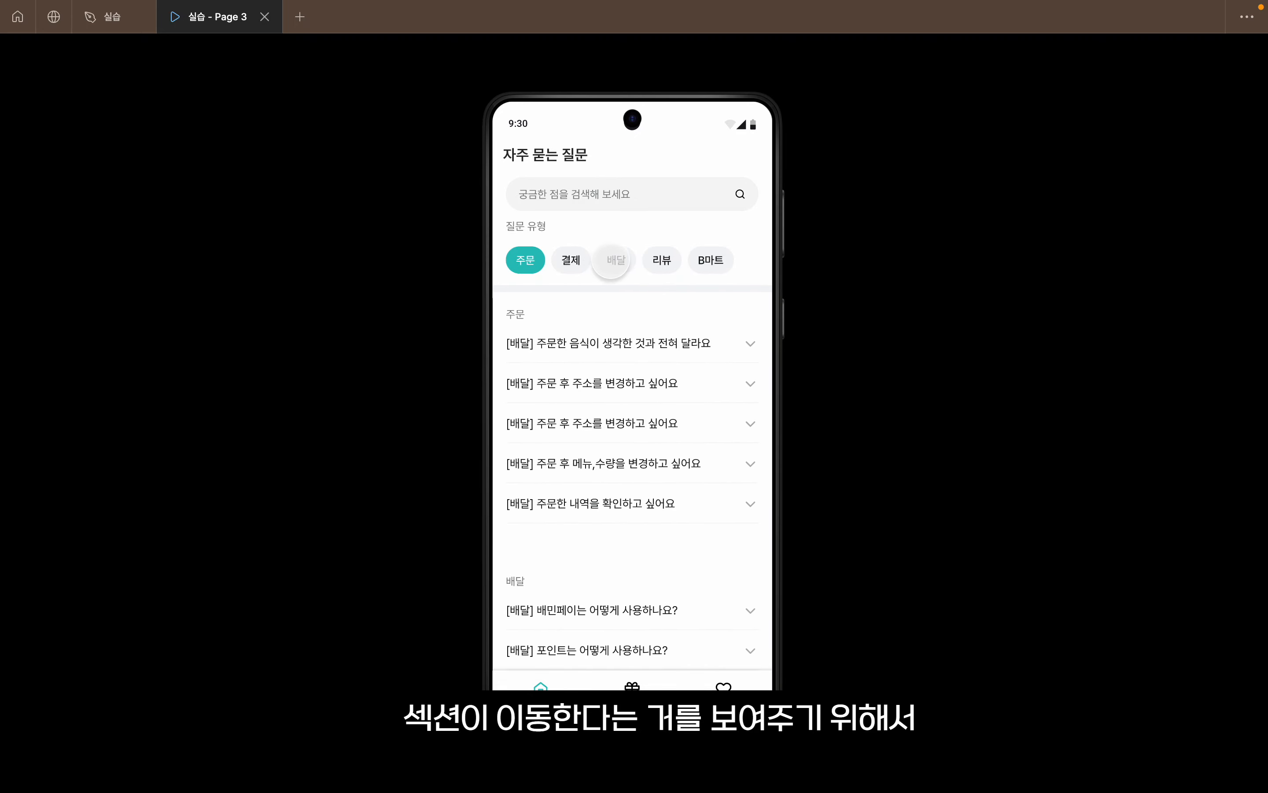
{"action": "left_click", "coordinate": [697, 268]}
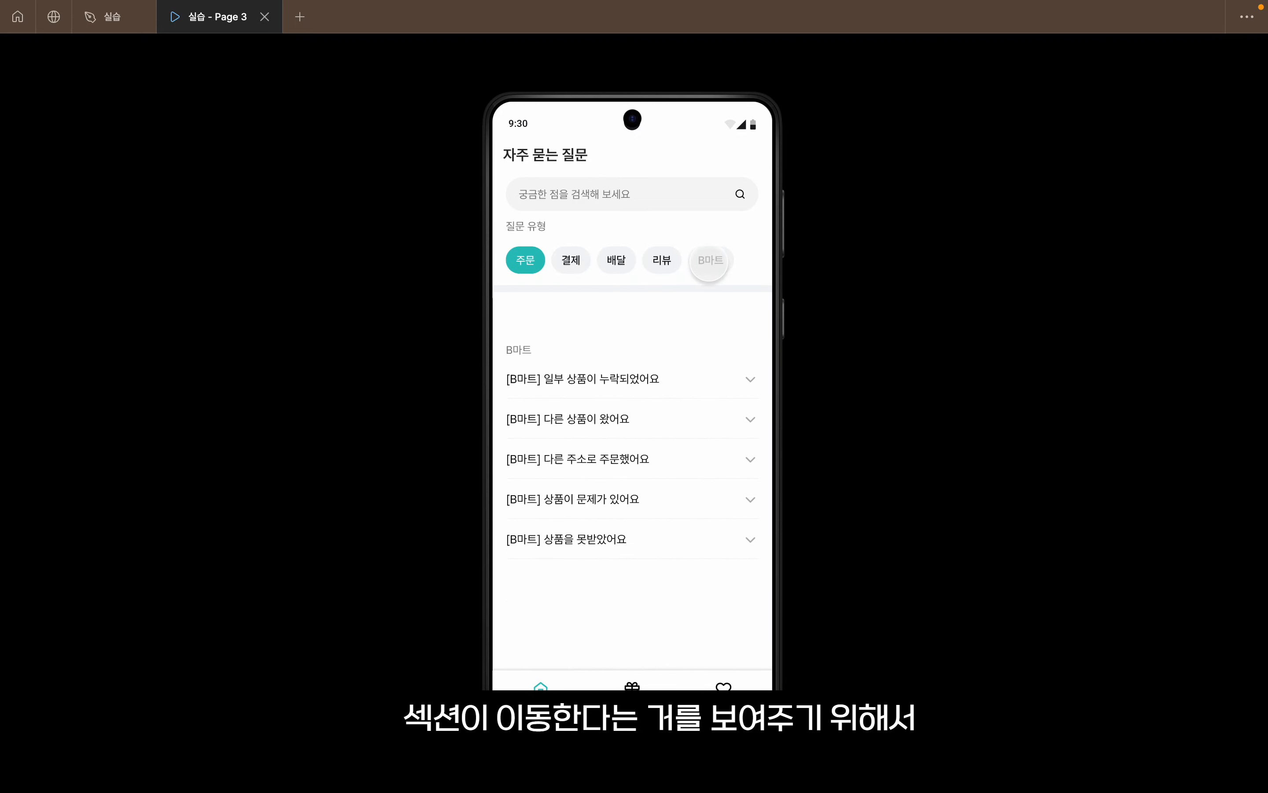
{"action": "left_click", "coordinate": [526, 262]}
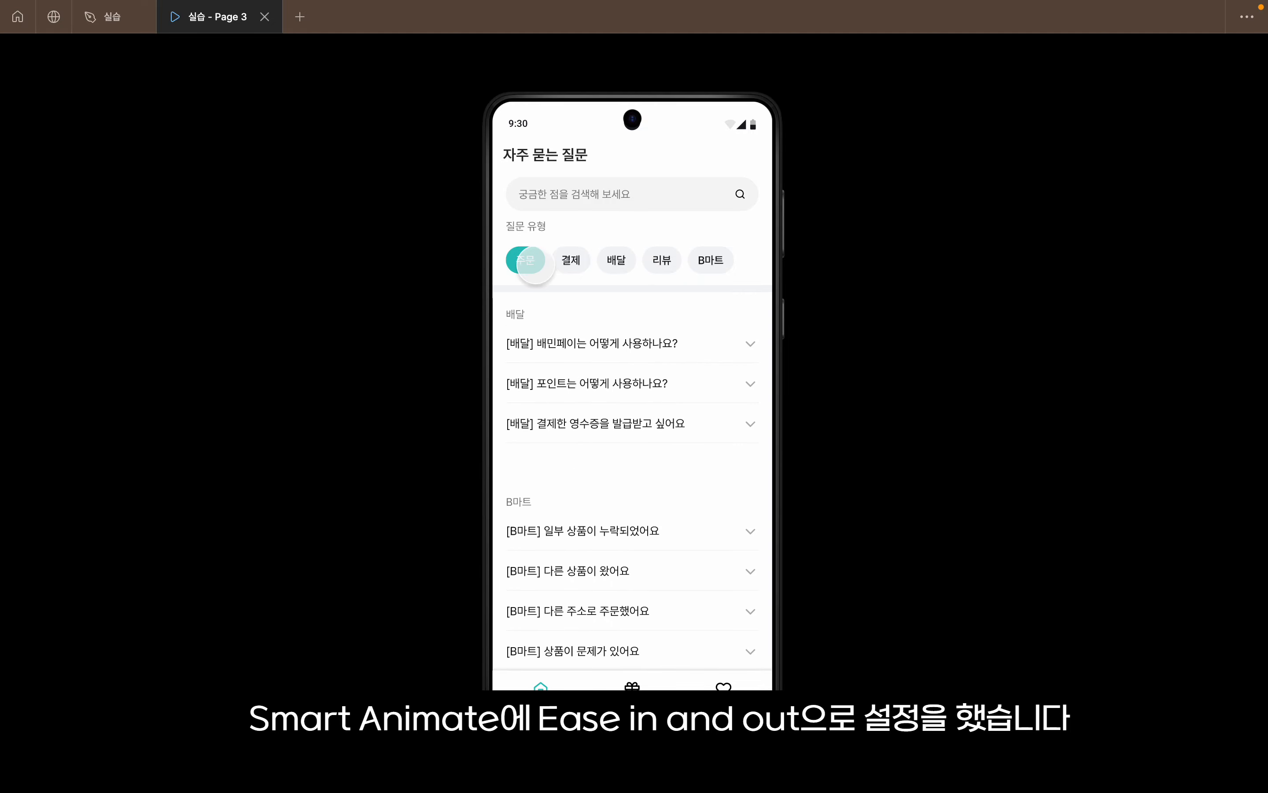
{"action": "left_click", "coordinate": [623, 265]}
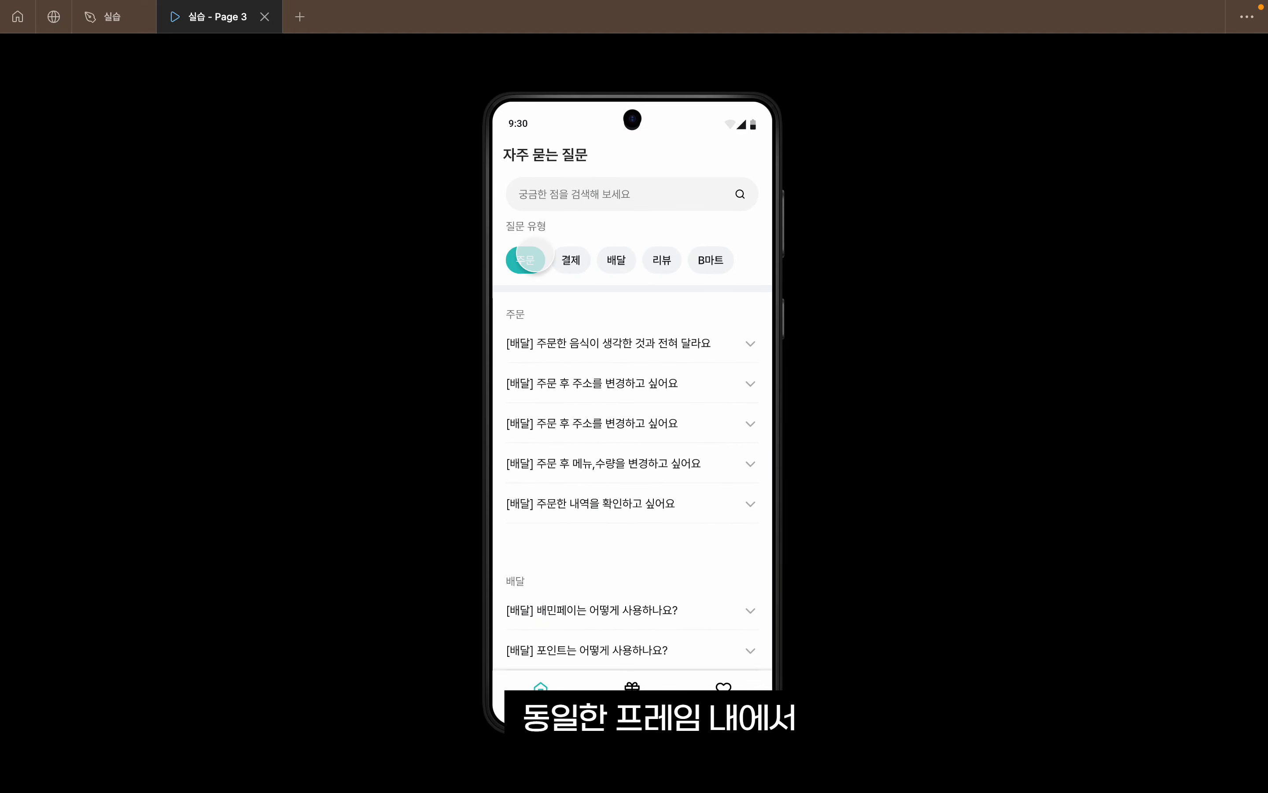
{"action": "left_click", "coordinate": [617, 260]}
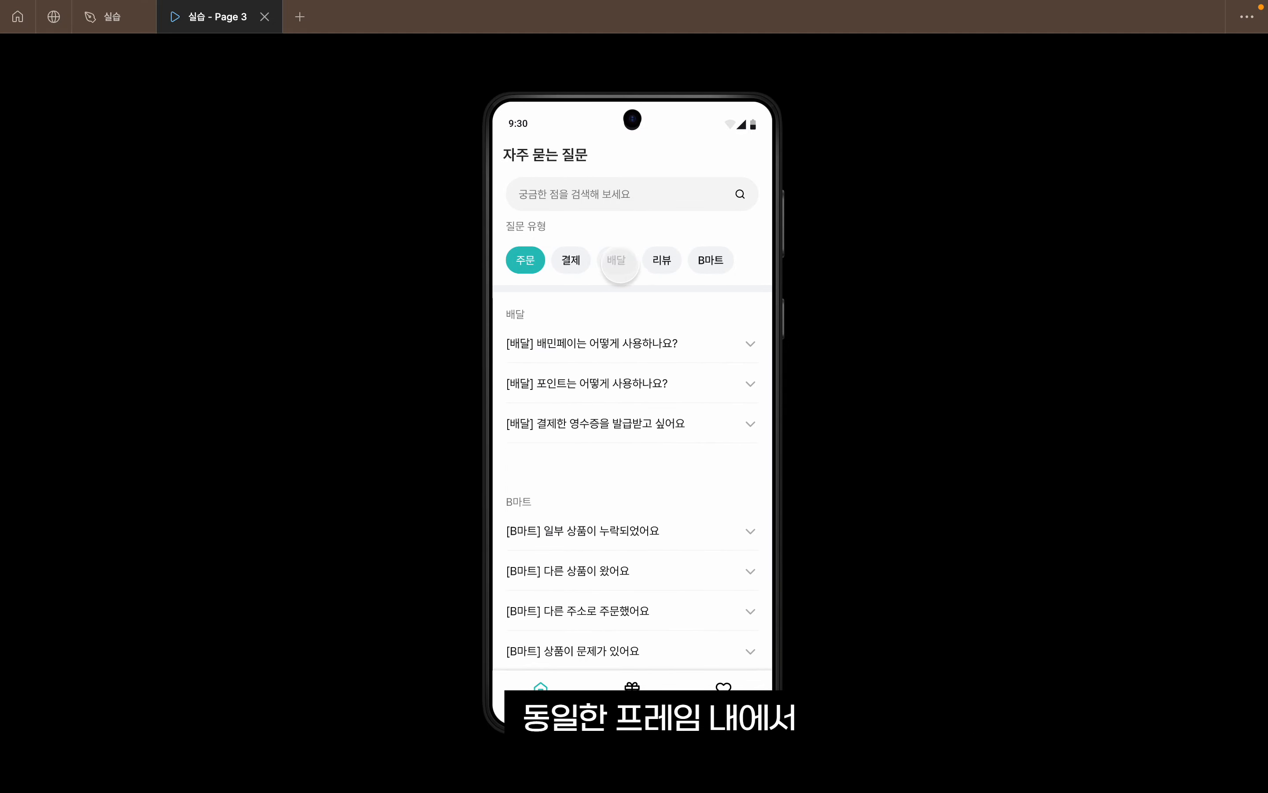
{"action": "left_click", "coordinate": [711, 267]}
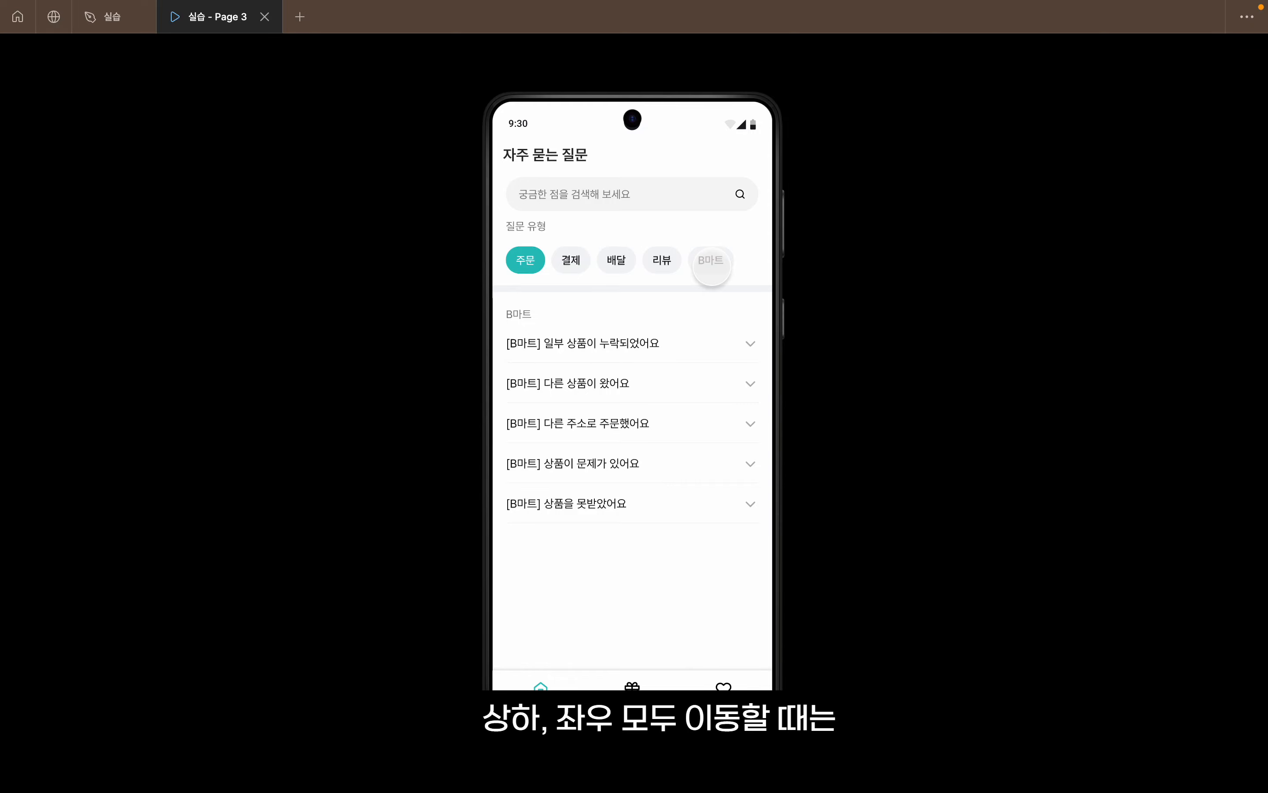
{"action": "left_click", "coordinate": [612, 262]}
{"action": "left_click", "coordinate": [534, 267]}
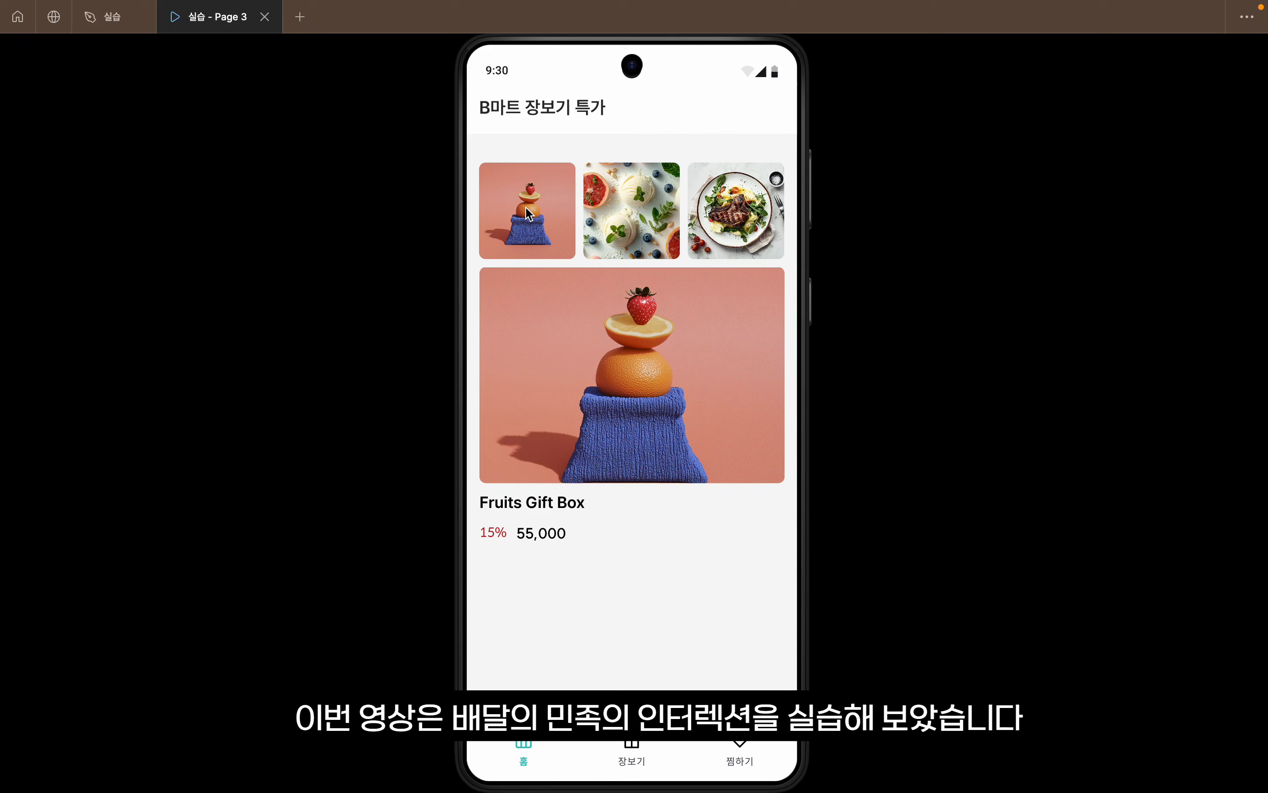
- Preview the B마트 장보기 특가 prototype by switching the enlarged product between the gelato and steak thumbnails
{"action": "left_click", "coordinate": [643, 212]}
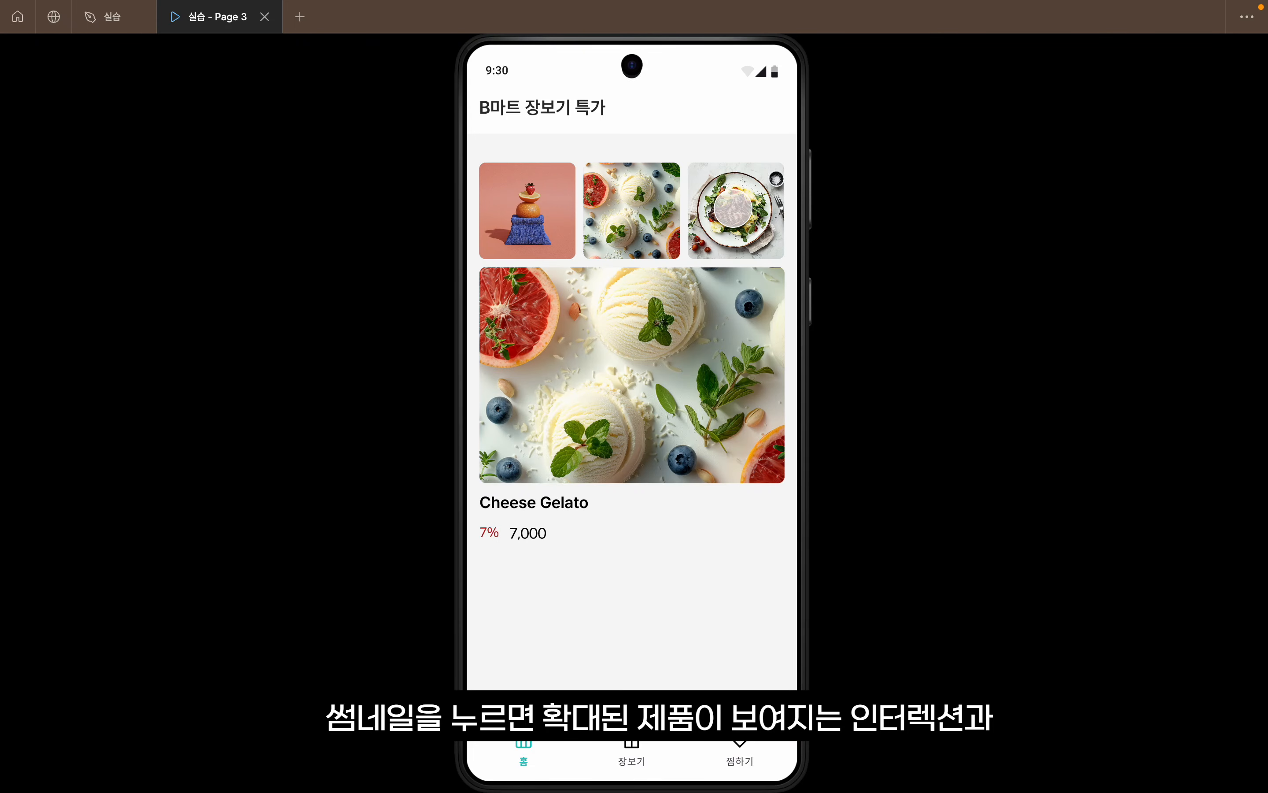
{"action": "left_click", "coordinate": [733, 208]}
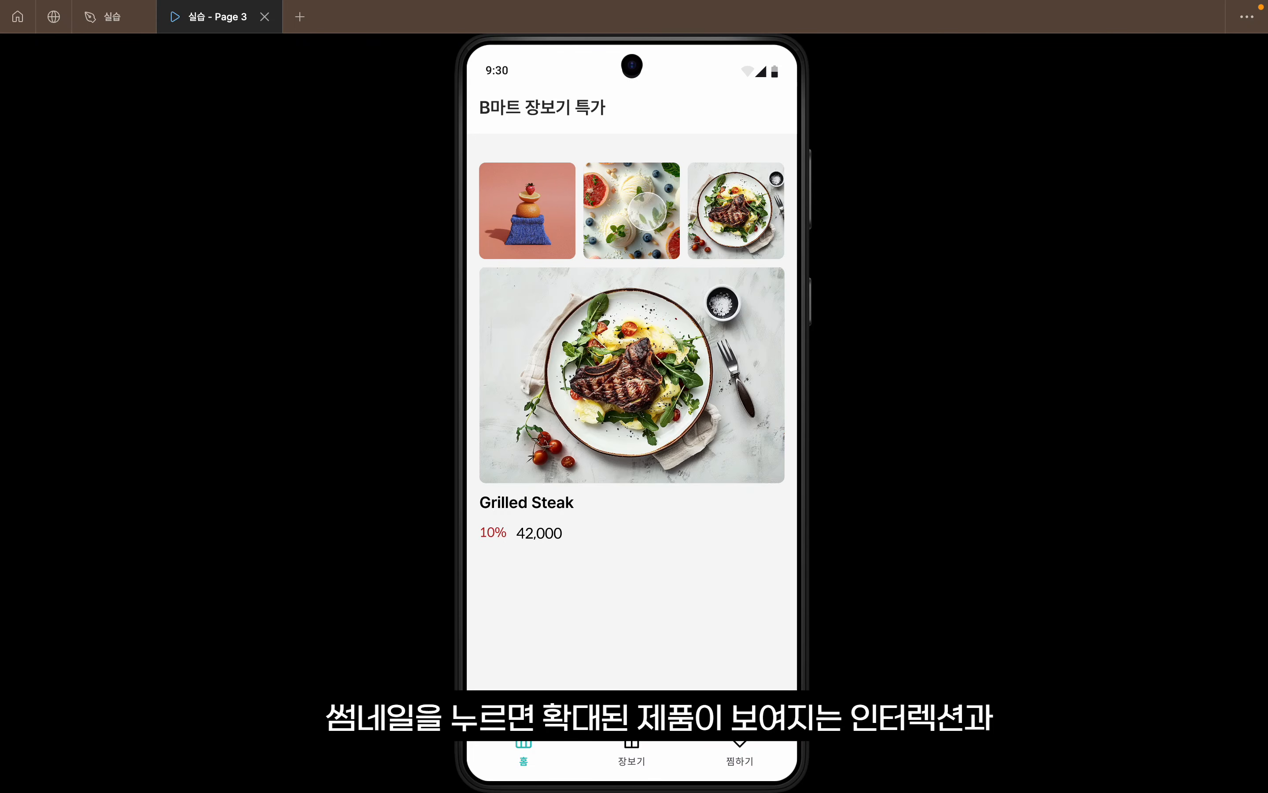
{"action": "left_click", "coordinate": [643, 213]}
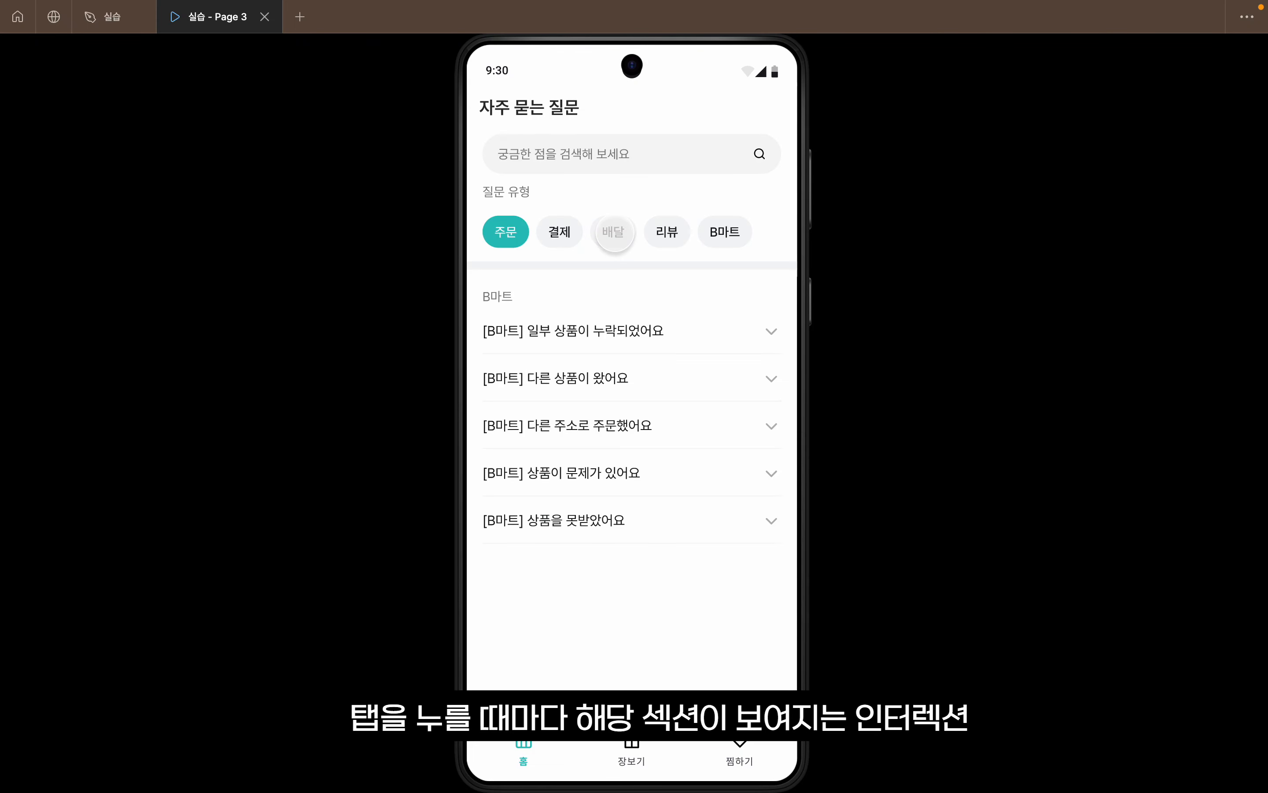
- Preview the 자주 묻는 질문 prototype again, scrolling to the 배달 section and on to the B마트 section
{"action": "left_click", "coordinate": [614, 231]}
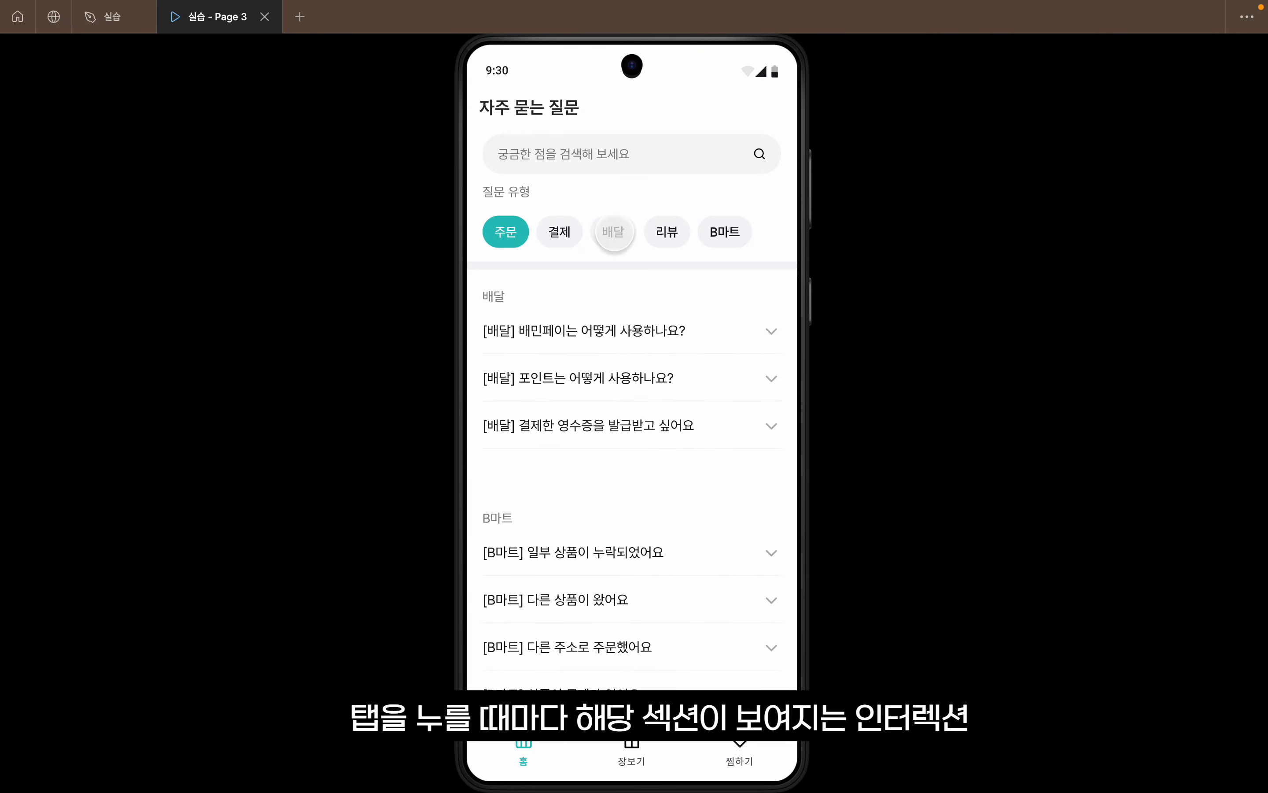
{"action": "left_click", "coordinate": [615, 231]}
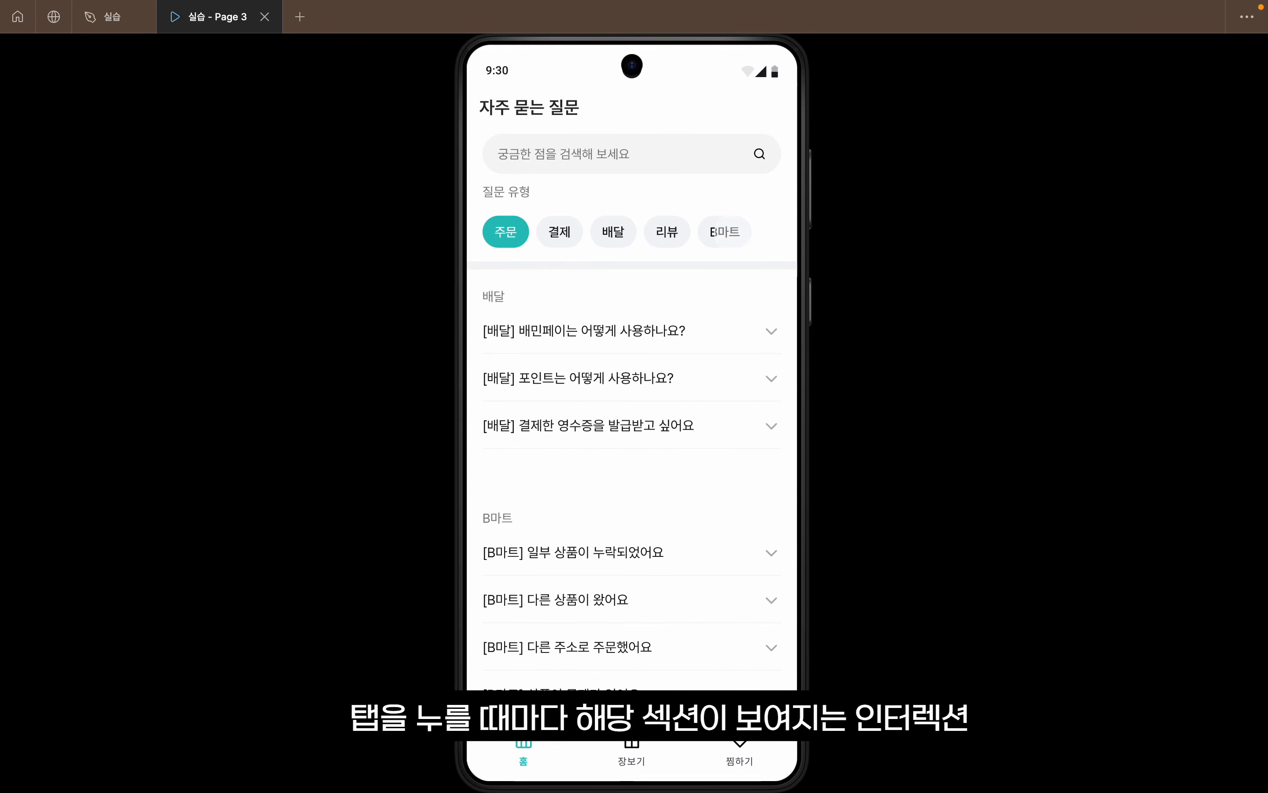
{"action": "left_click", "coordinate": [730, 232]}
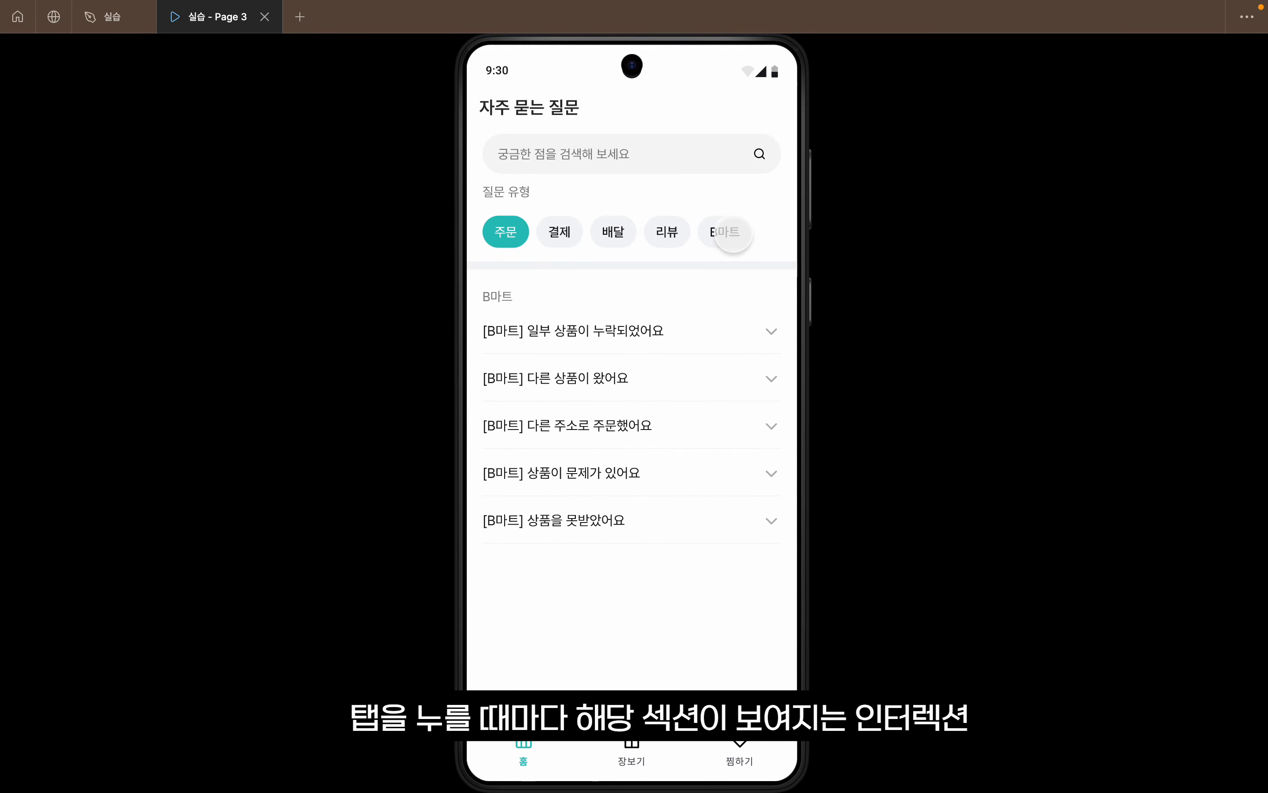